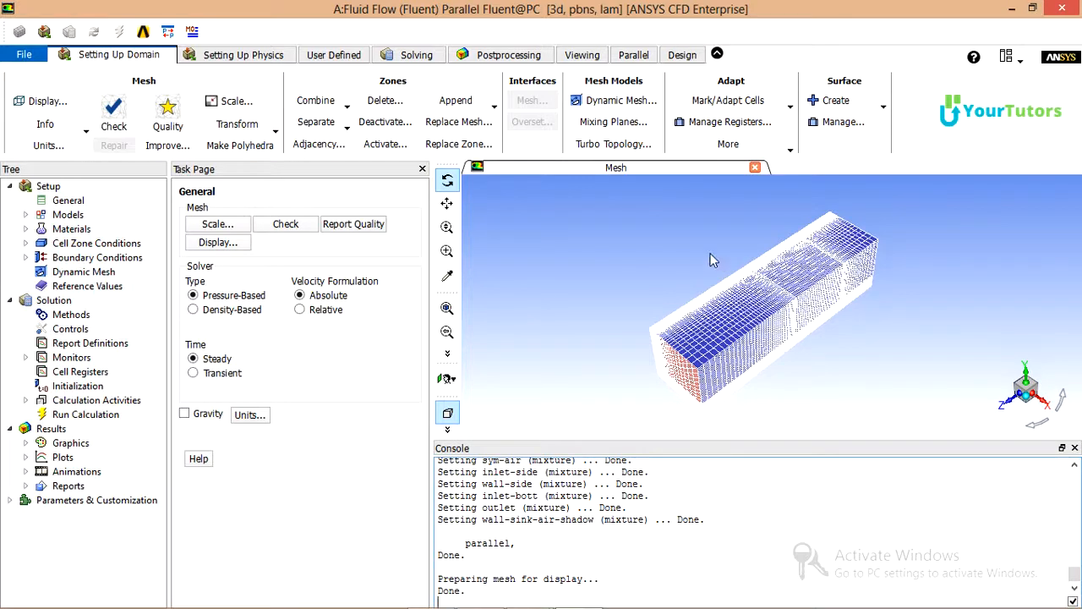
# Step: Deselect every surface in the mesh display settings and redraw the mesh view empty
pyautogui.moveTo(723, 264); pyautogui.dragTo(576, 325)
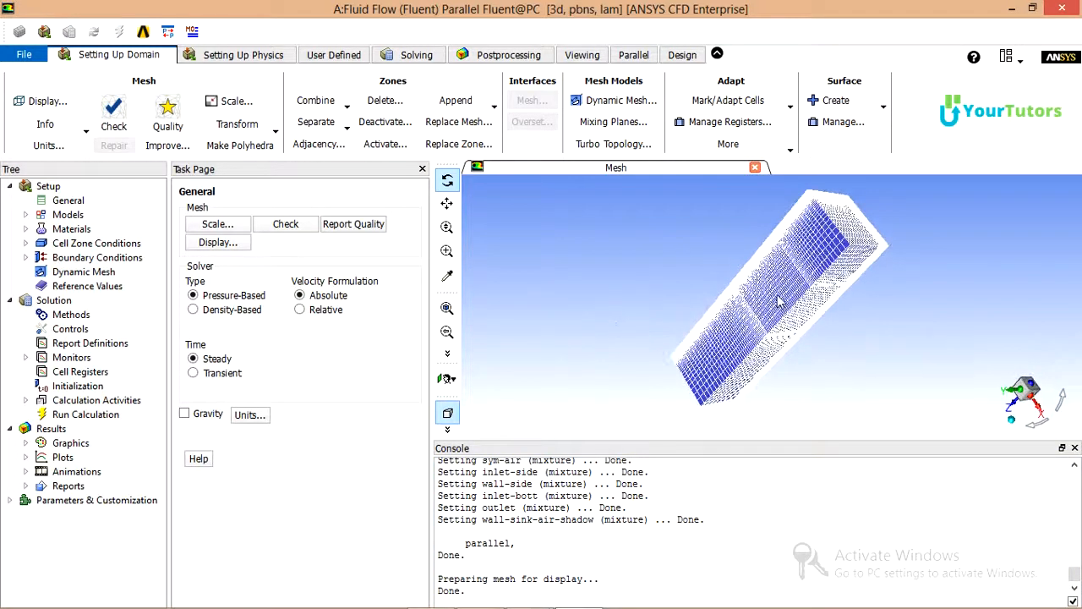
pyautogui.moveTo(817, 291); pyautogui.dragTo(674, 223)
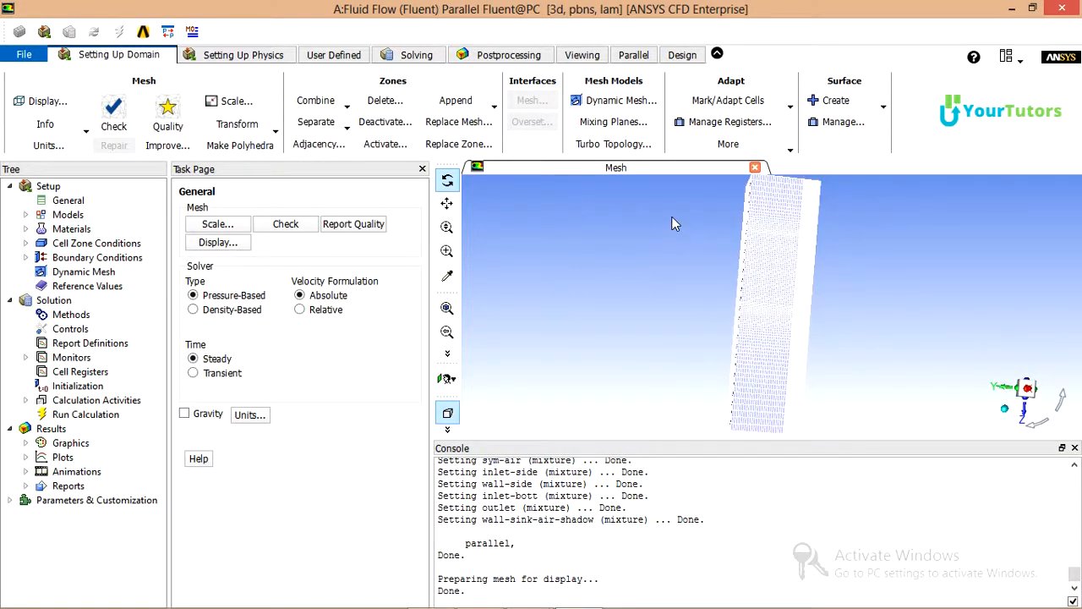
pyautogui.click(219, 243)
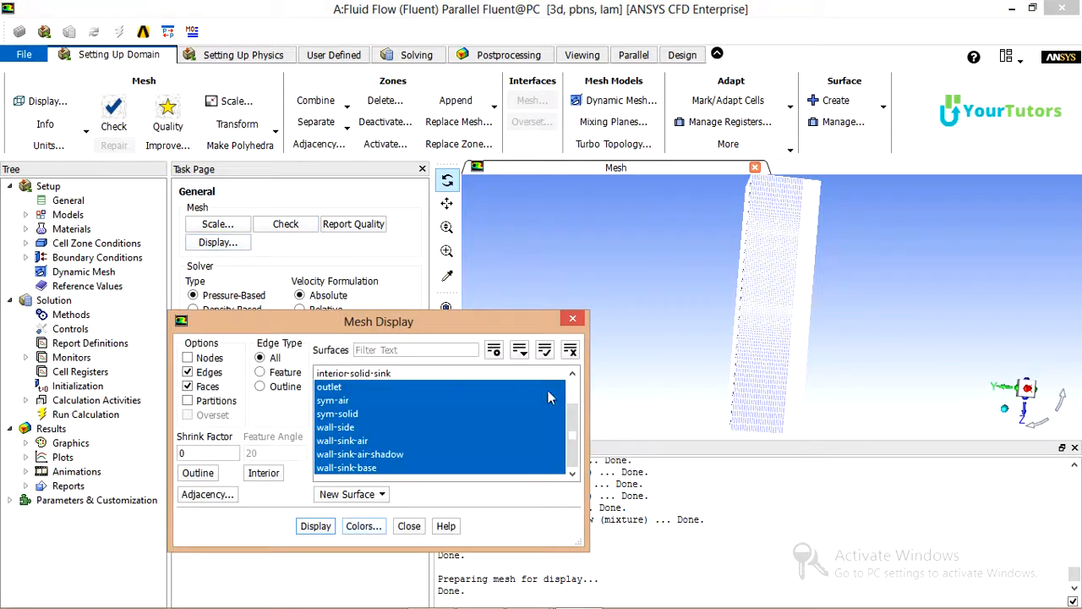
pyautogui.scroll(1, 568, 412)
pyautogui.click(397, 373)
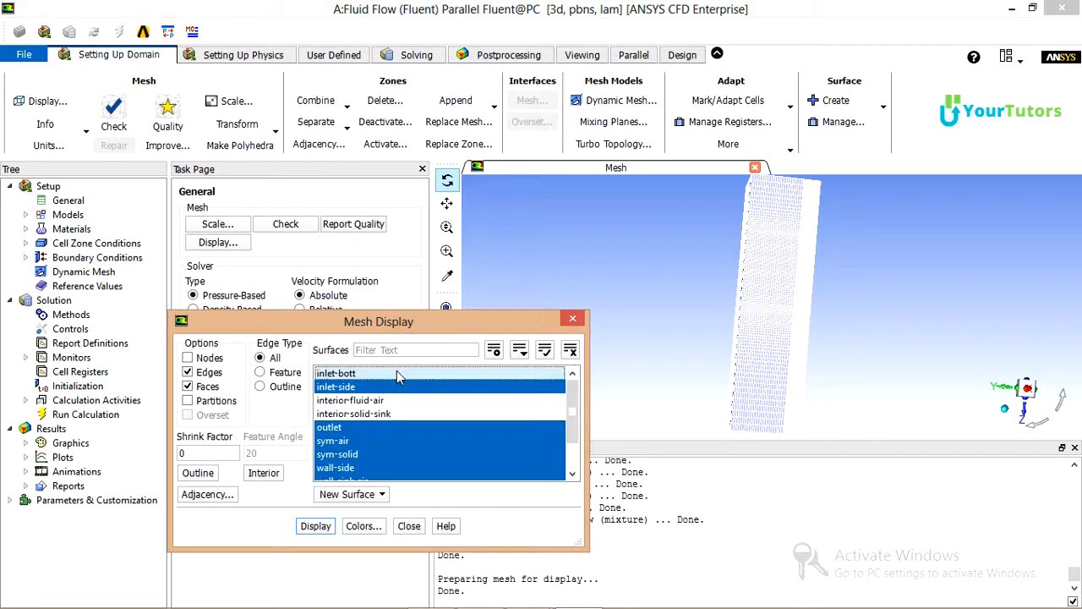
pyautogui.click(395, 387)
pyautogui.click(369, 440)
pyautogui.click(367, 455)
pyautogui.click(365, 468)
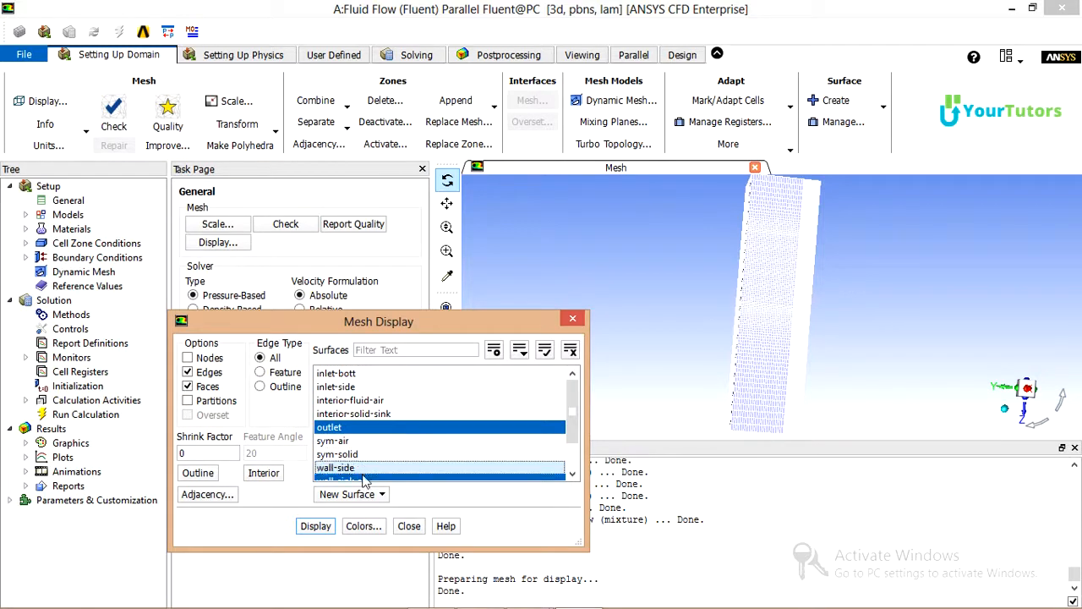
pyautogui.click(363, 476)
pyautogui.moveTo(575, 405); pyautogui.dragTo(572, 420)
pyautogui.click(498, 413)
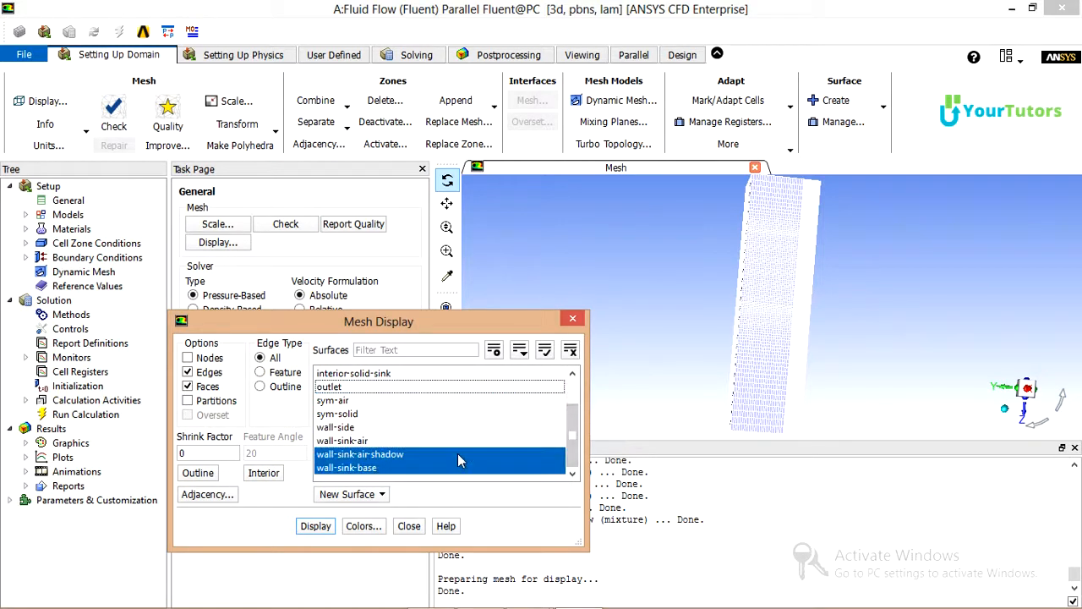
pyautogui.click(459, 457)
pyautogui.click(457, 467)
pyautogui.click(316, 526)
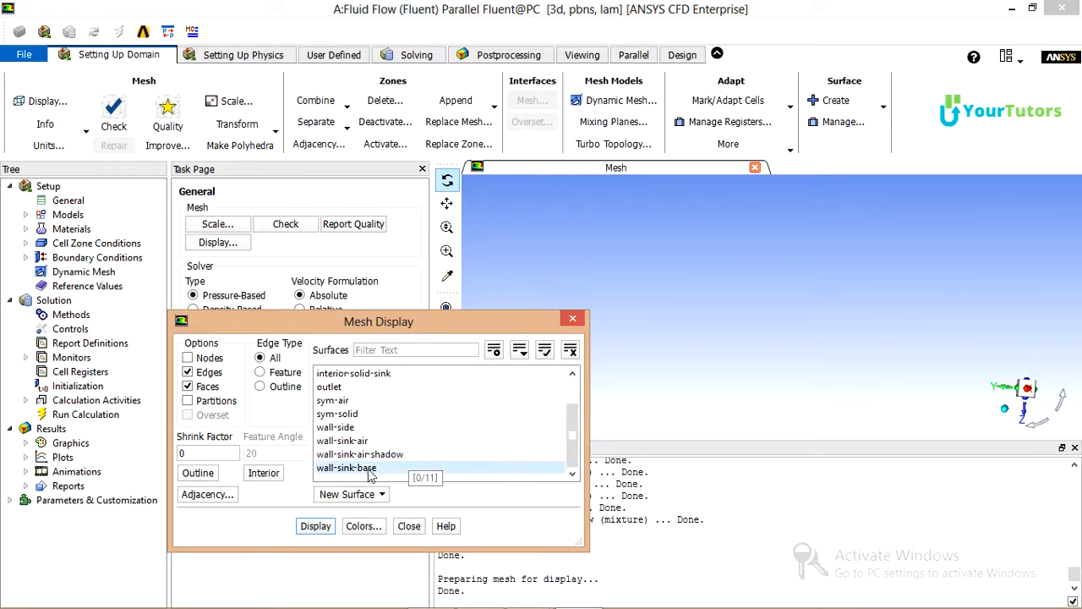
# Step: Display only the wall-sink-base surface and examine it from several angles
pyautogui.click(370, 469)
pyautogui.click(315, 526)
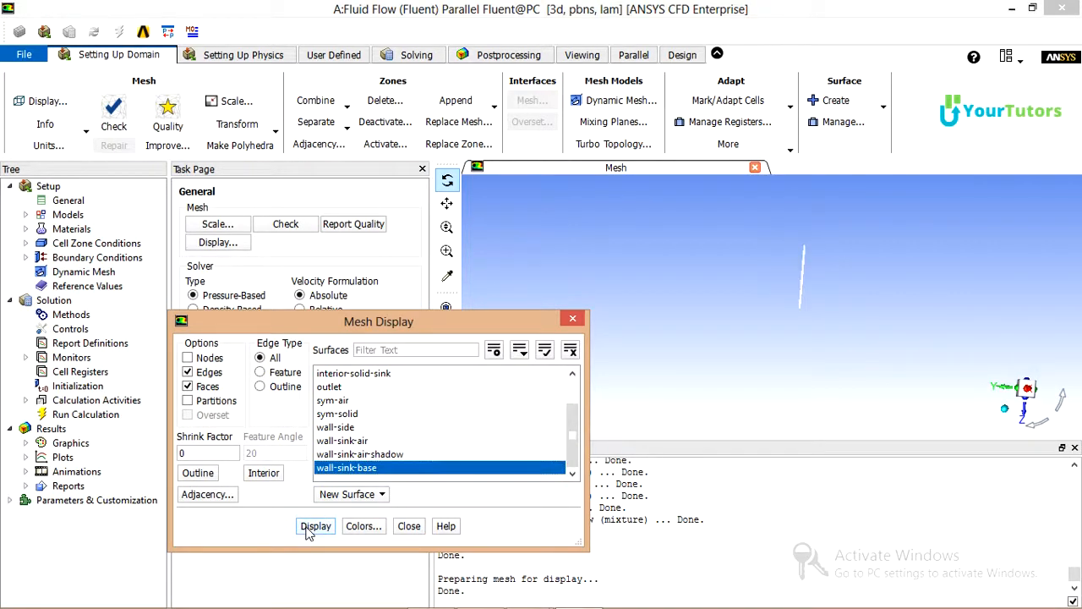
pyautogui.moveTo(830, 302); pyautogui.dragTo(719, 303)
pyautogui.moveTo(847, 289); pyautogui.dragTo(733, 280)
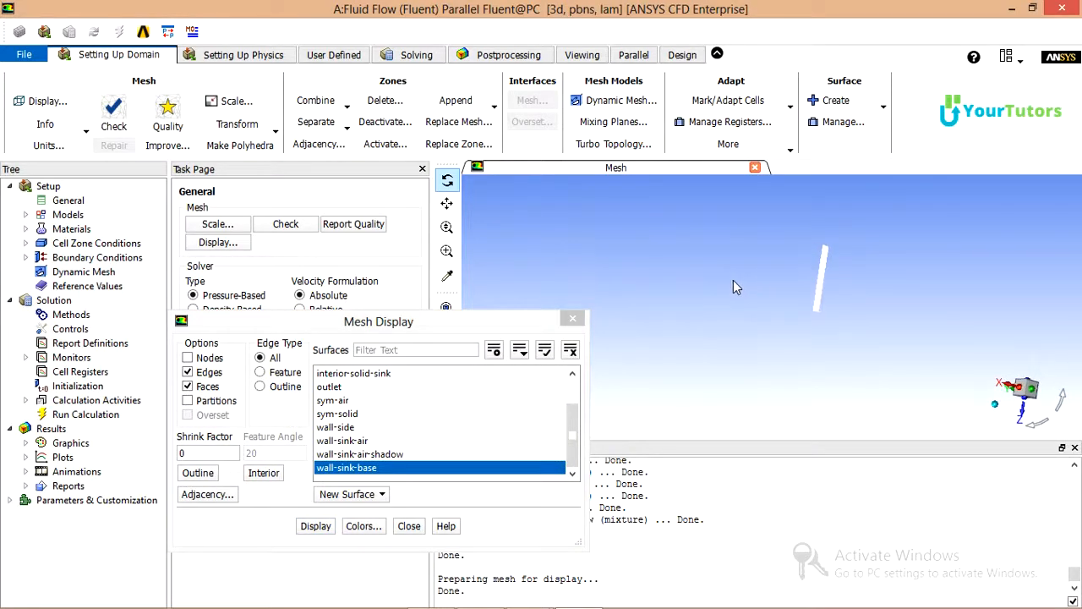
pyautogui.moveTo(799, 282); pyautogui.dragTo(743, 279)
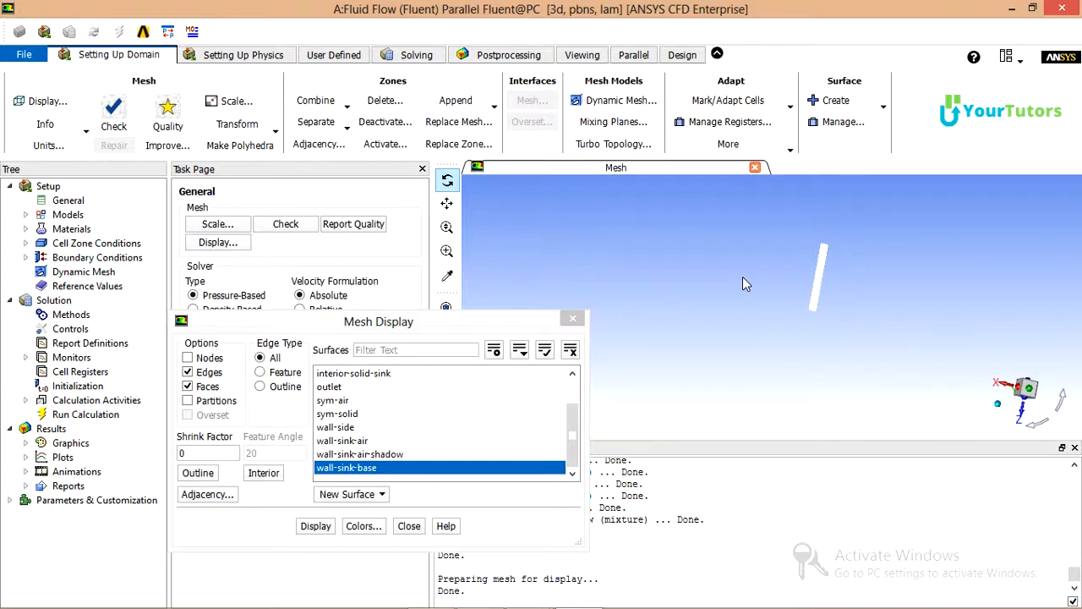
# Step: Display only the wall-sink-air surface in place of wall-sink-base and inspect its fins from several angles
pyautogui.click(399, 470)
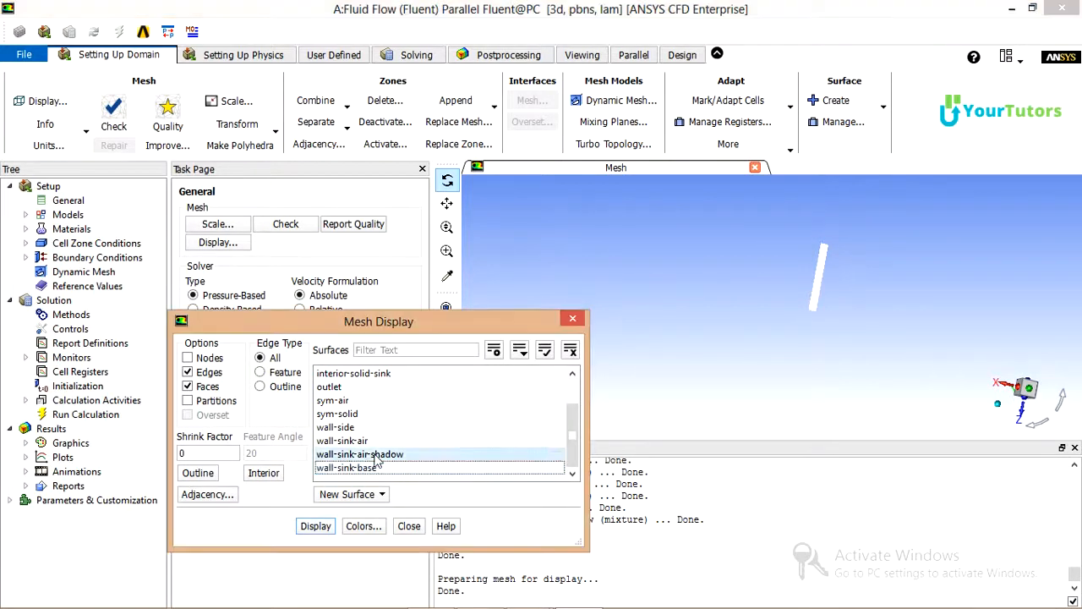
pyautogui.click(346, 440)
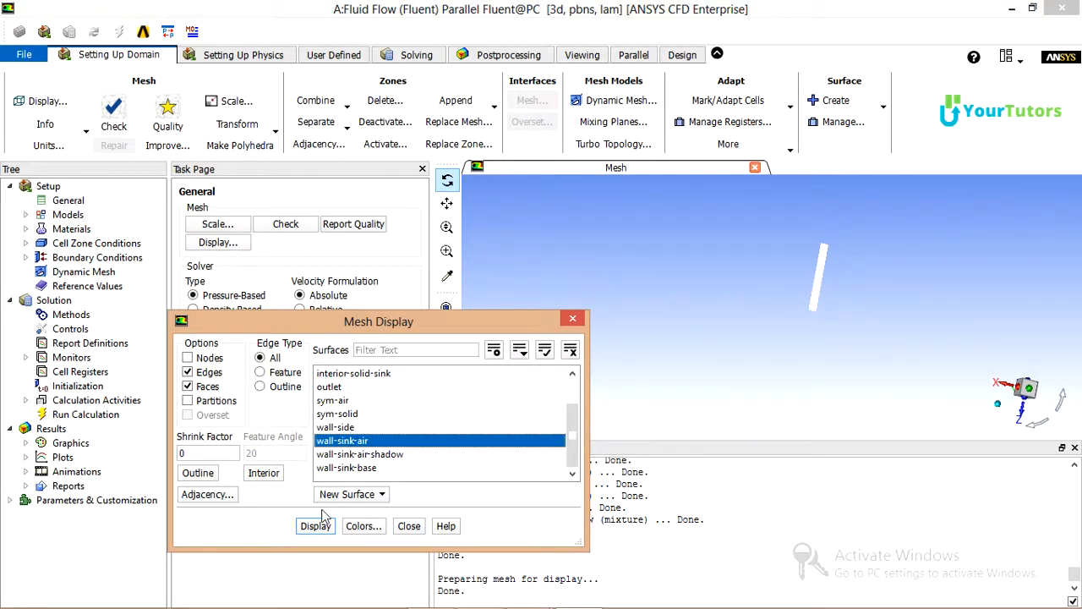
pyautogui.click(316, 526)
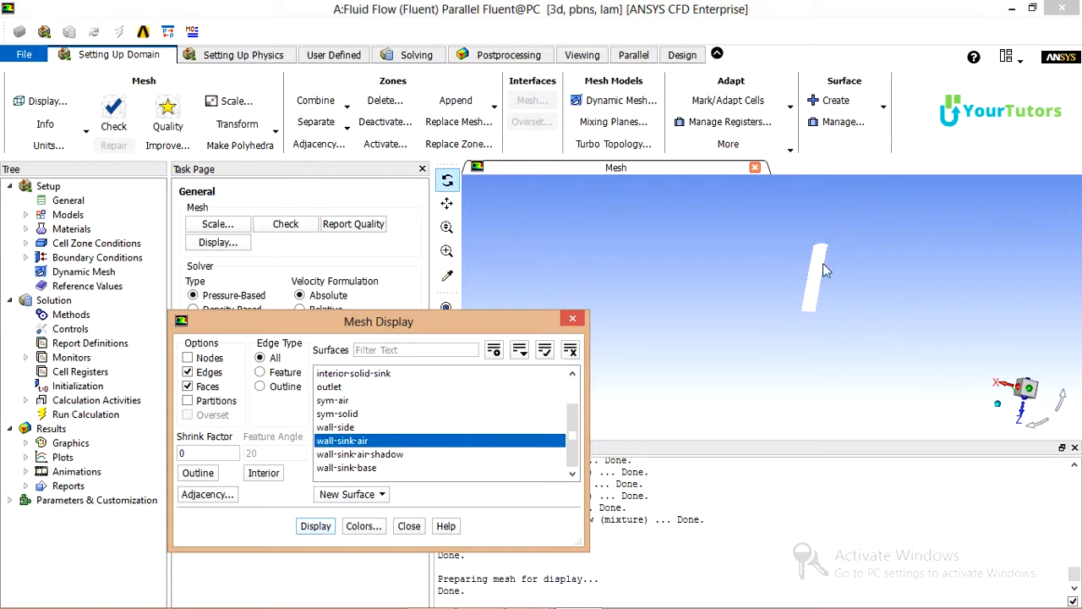
pyautogui.moveTo(822, 264); pyautogui.dragTo(766, 263)
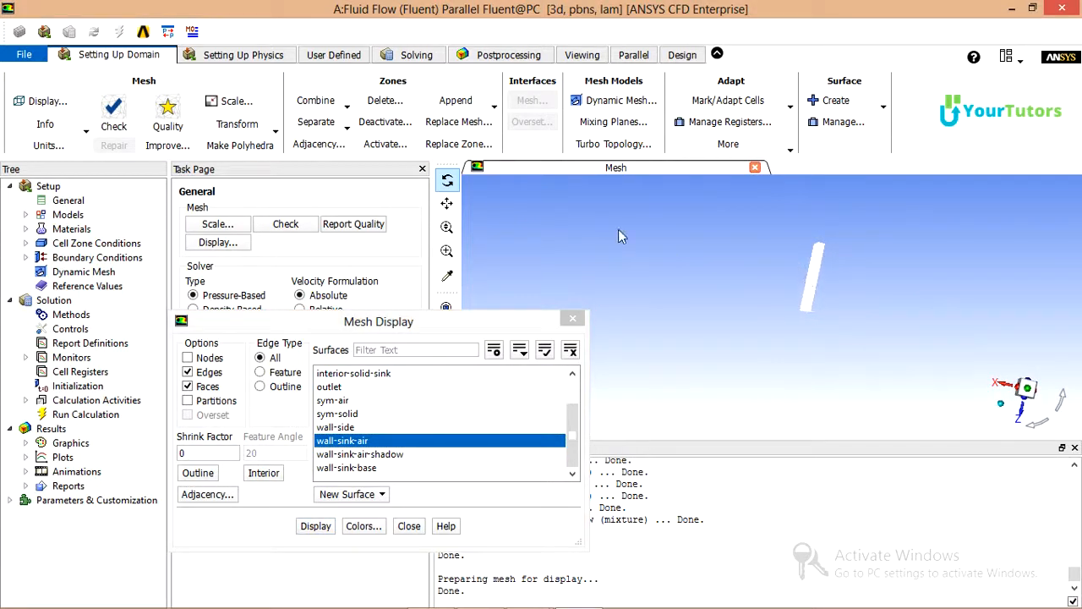
pyautogui.click(447, 250)
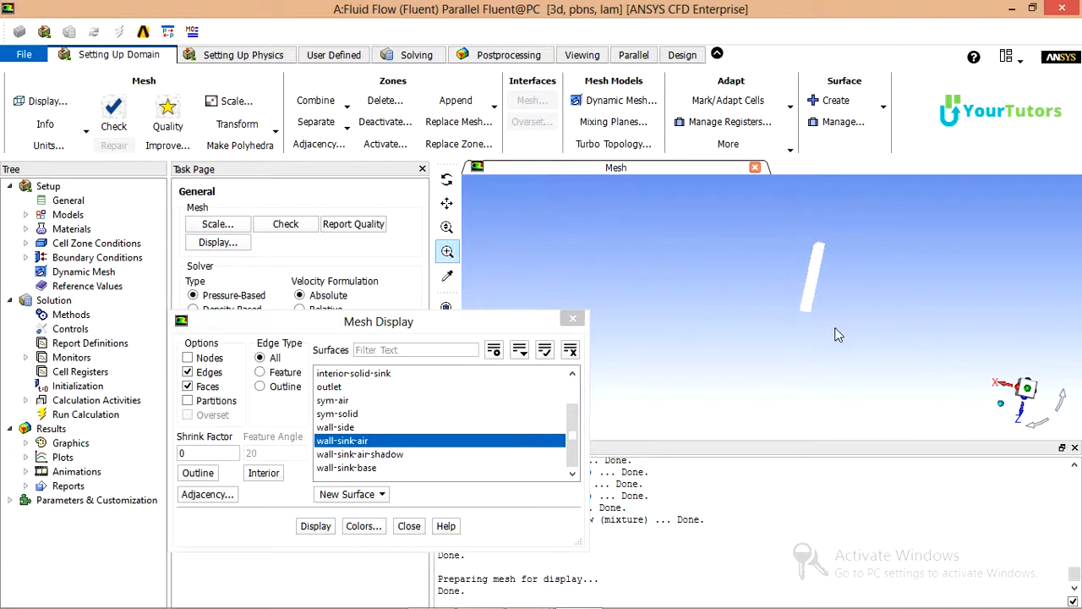
pyautogui.moveTo(783, 209); pyautogui.dragTo(735, 252)
pyautogui.click(447, 180)
pyautogui.moveTo(800, 281); pyautogui.dragTo(715, 135)
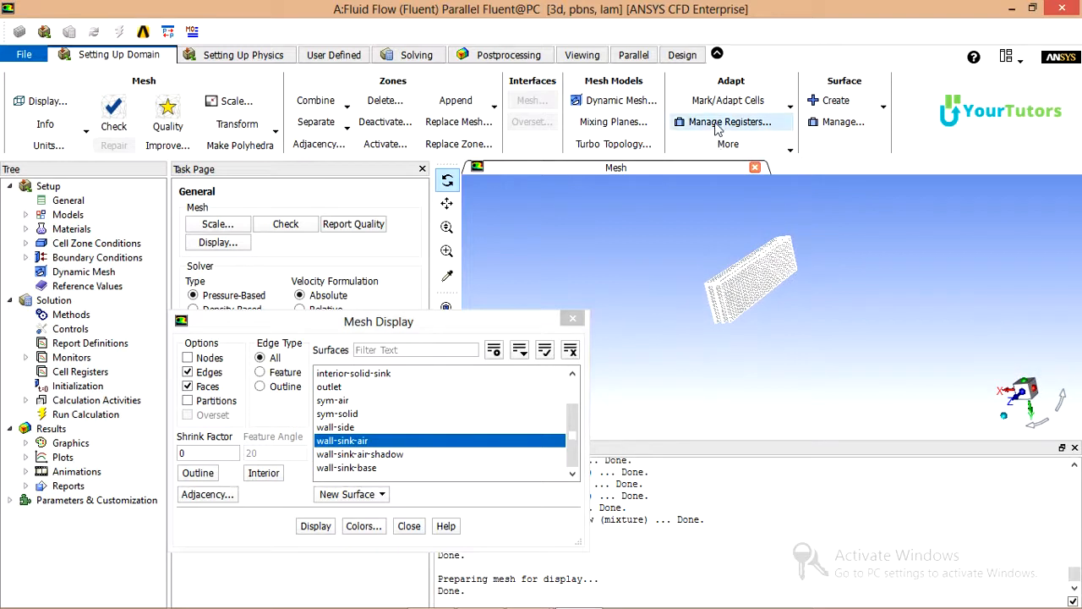
pyautogui.moveTo(741, 346); pyautogui.dragTo(810, 274)
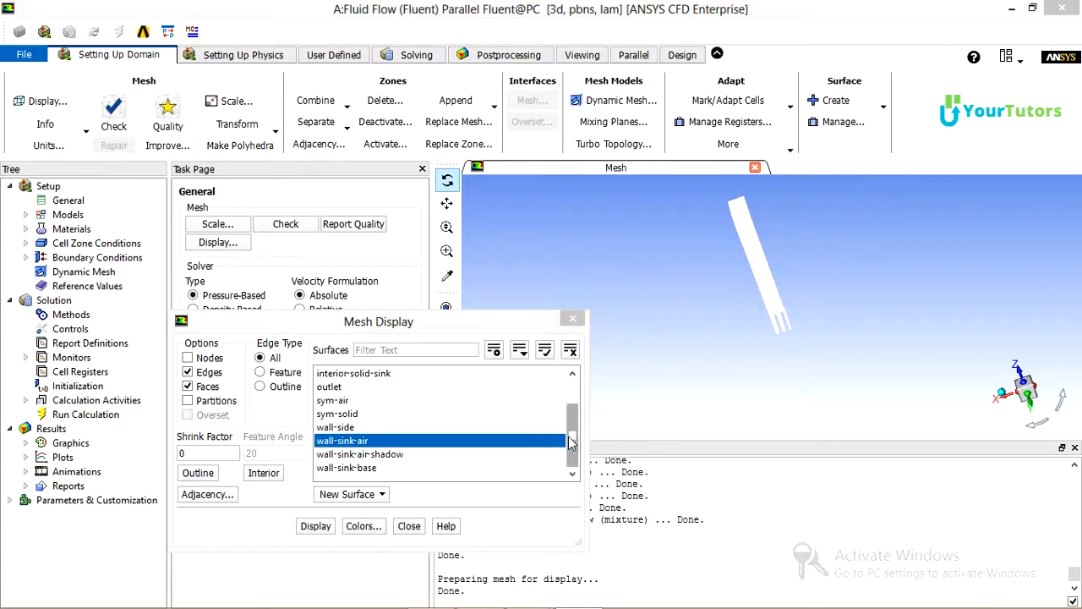
# Step: Display only the wall-side surface in place of wall-sink-air and inspect its shape
pyautogui.click(413, 428)
pyautogui.click(414, 438)
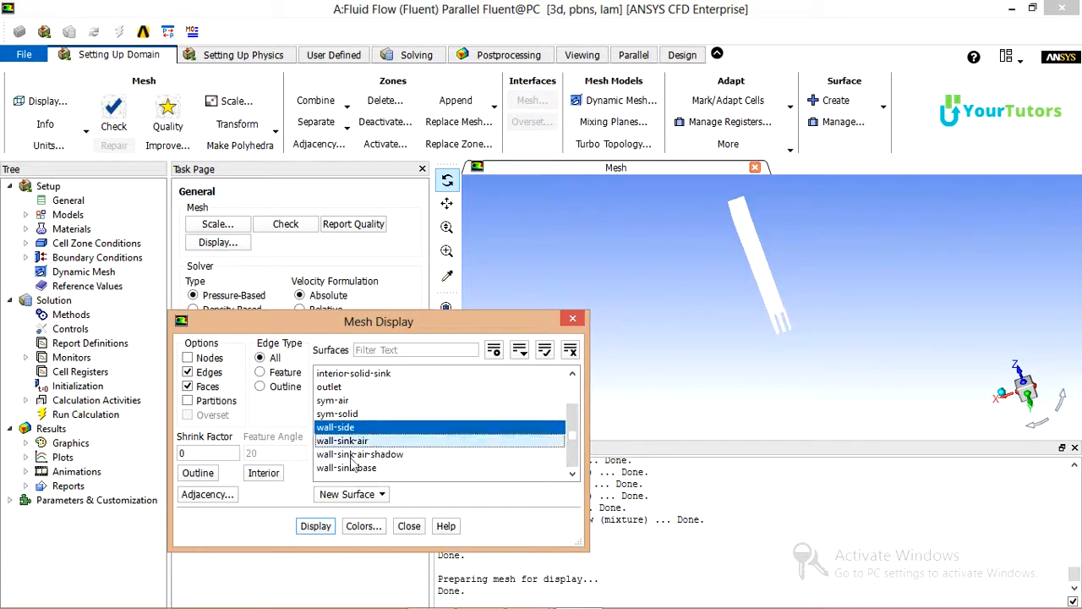
pyautogui.click(313, 528)
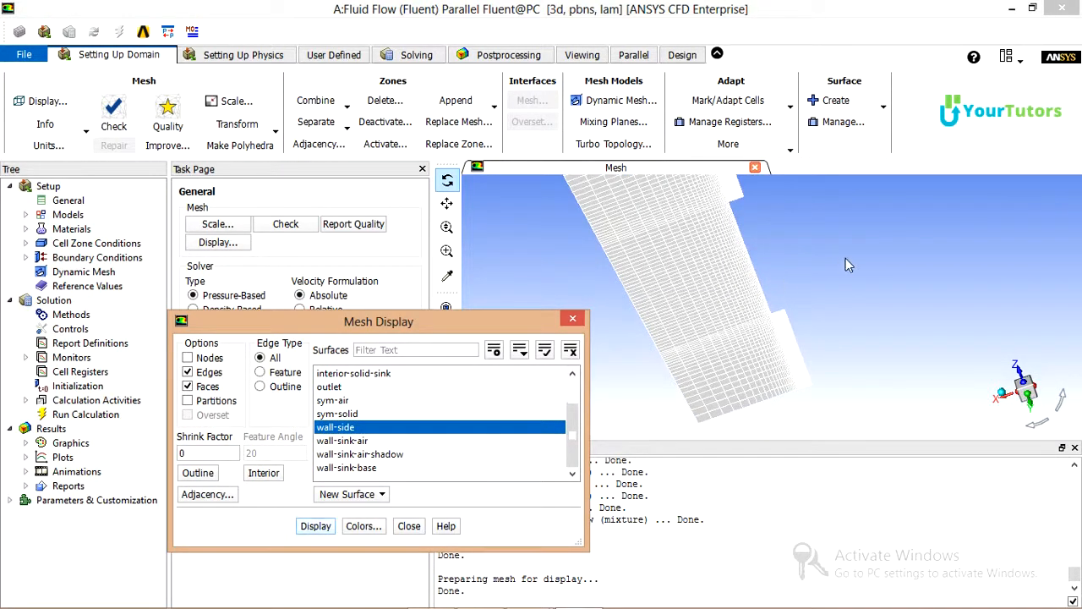
pyautogui.moveTo(846, 258); pyautogui.dragTo(803, 241)
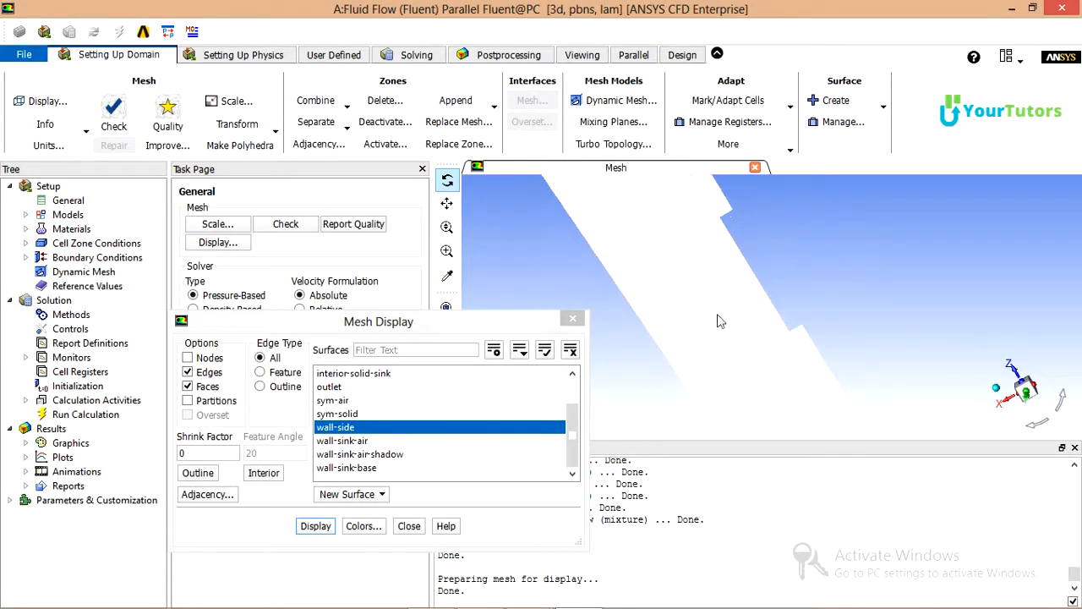
# Step: Display only the sym-solid surface in place of wall-side and inspect it
pyautogui.moveTo(572, 451); pyautogui.dragTo(571, 442)
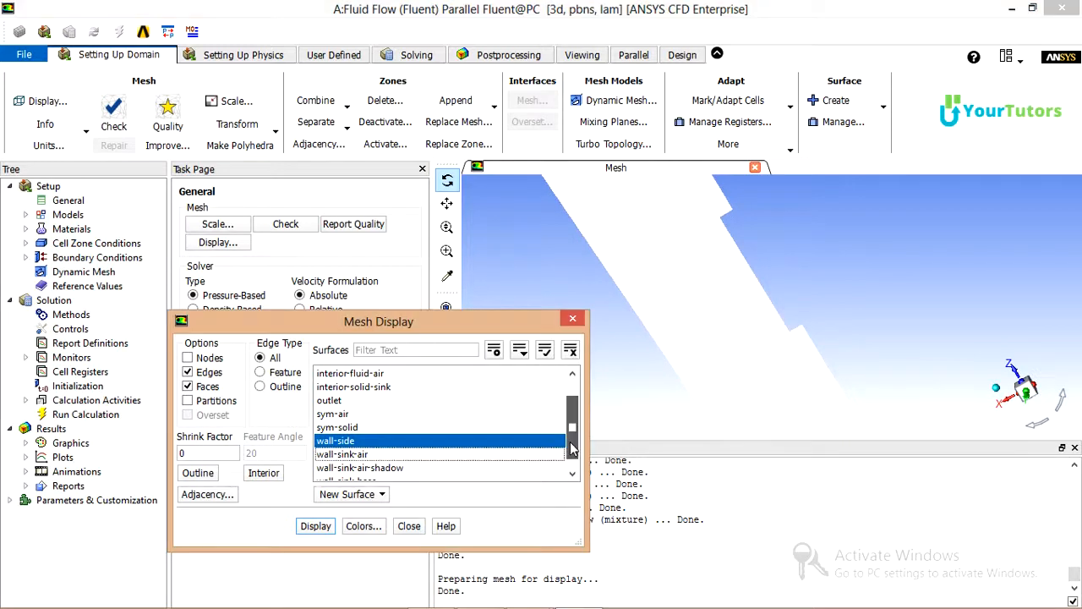
pyautogui.click(446, 427)
pyautogui.click(403, 442)
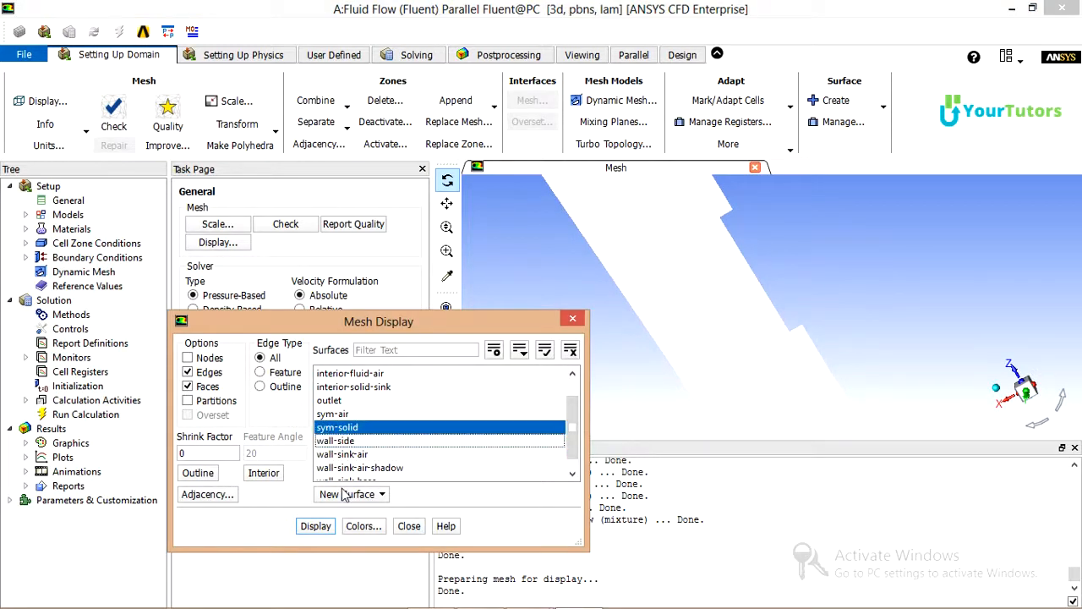
pyautogui.click(315, 528)
pyautogui.moveTo(775, 279); pyautogui.dragTo(737, 287)
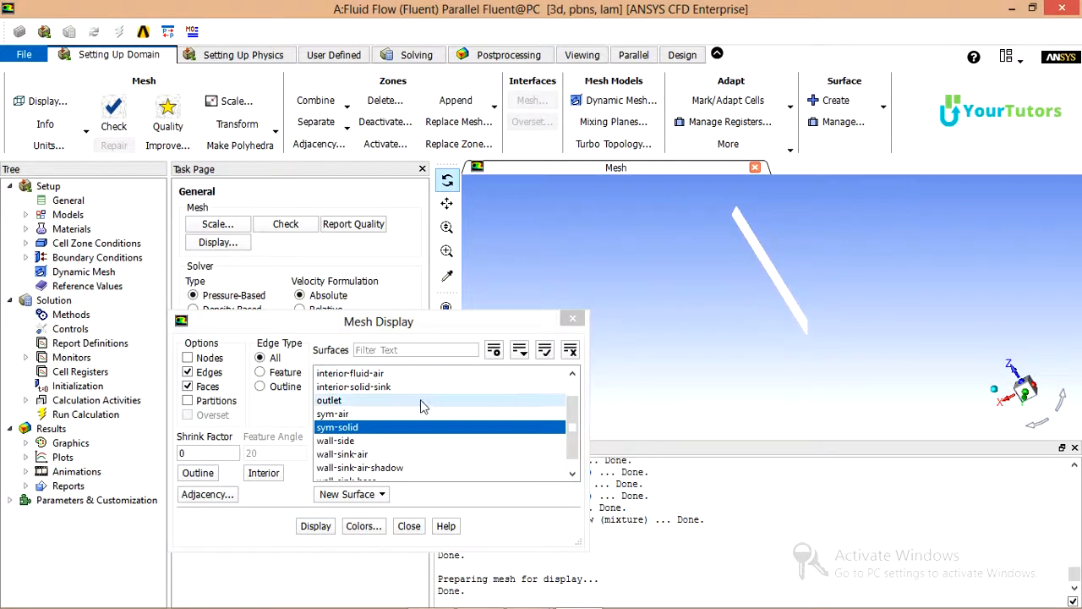
# Step: Display only the sym-air surface in place of sym-solid and inspect it from another angle
pyautogui.click(386, 414)
pyautogui.click(354, 429)
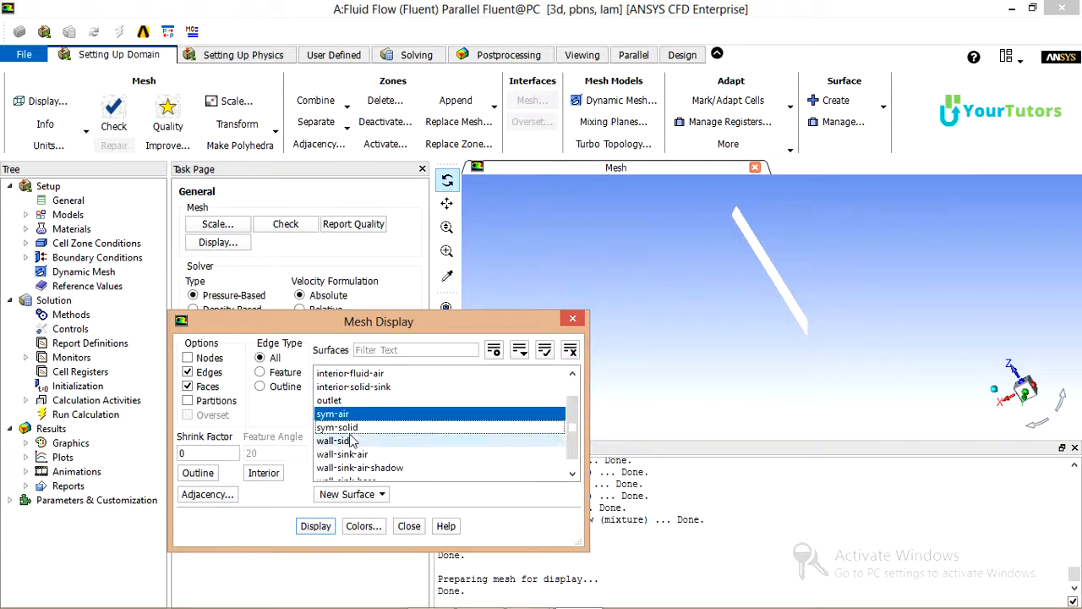
pyautogui.click(316, 526)
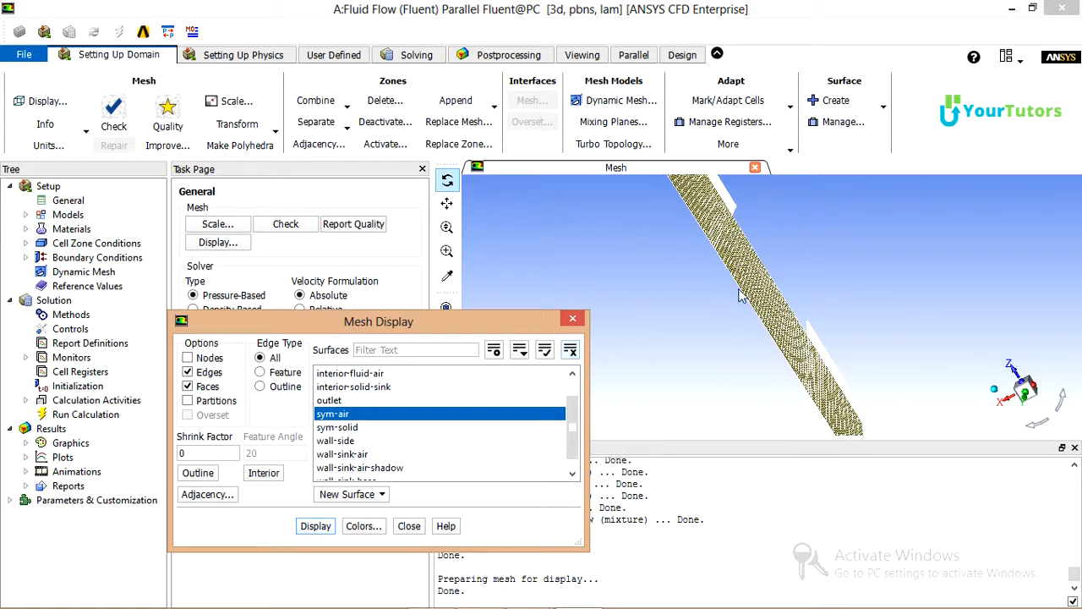
pyautogui.moveTo(736, 296); pyautogui.dragTo(742, 230)
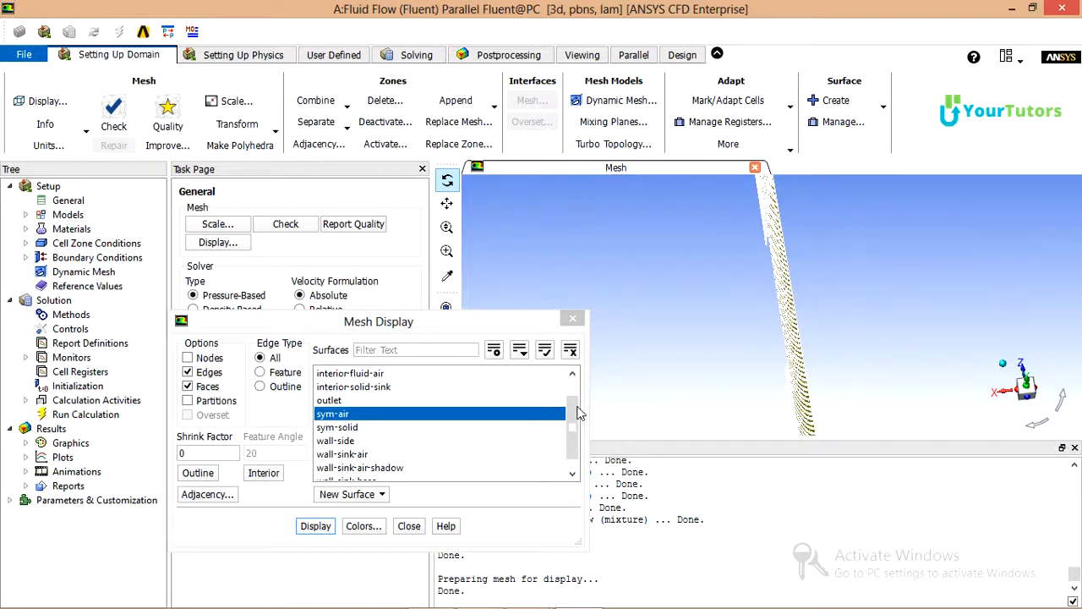
# Step: Display only the outlet surface in place of sym-air and examine it fitted to the view
pyautogui.moveTo(575, 413); pyautogui.dragTo(574, 406)
pyautogui.click(414, 415)
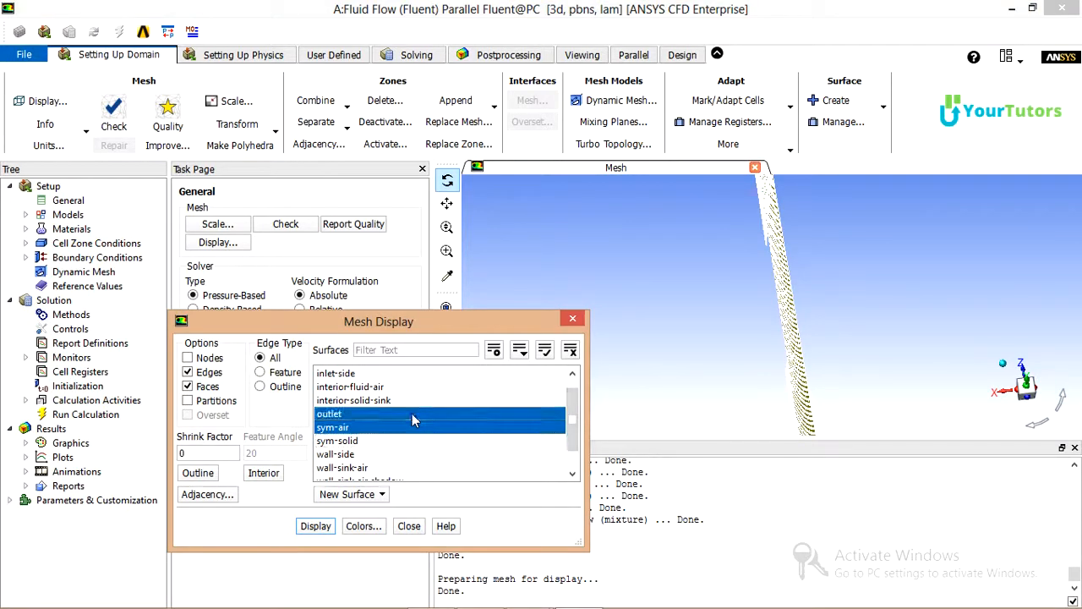
pyautogui.click(380, 427)
pyautogui.click(315, 526)
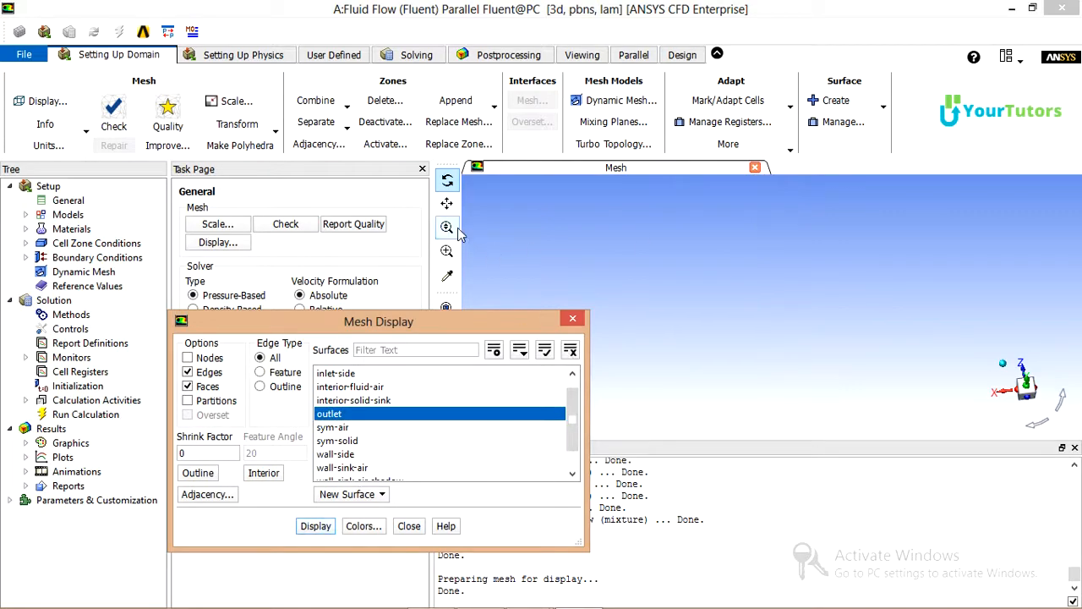
pyautogui.click(446, 308)
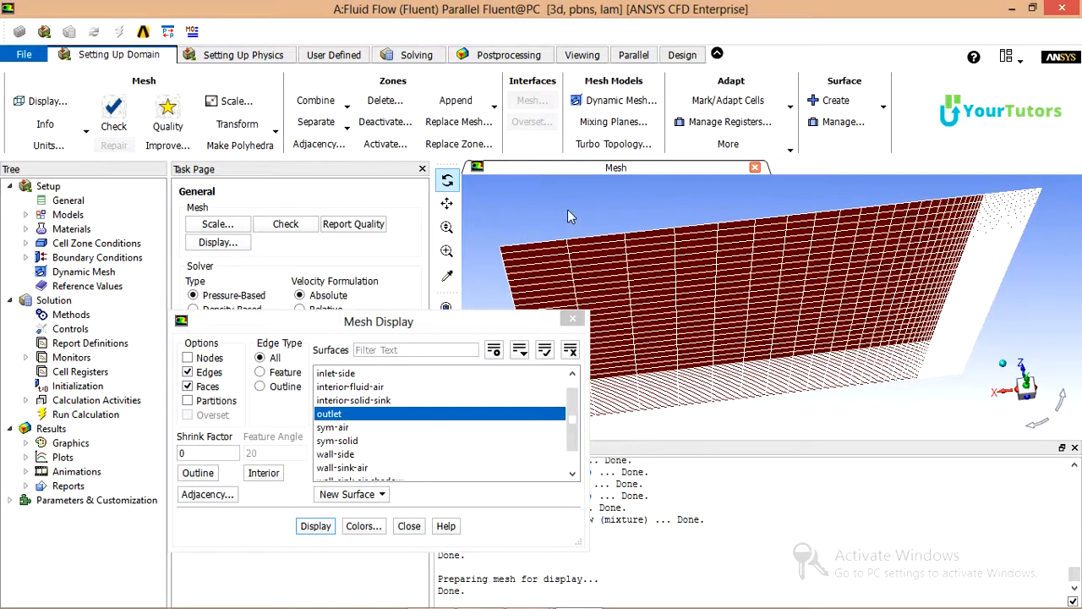
pyautogui.moveTo(591, 210)
pyautogui.mouseDown()
pyautogui.moveTo(613, 257)
pyautogui.moveTo(604, 223)
pyautogui.mouseUp()
# Step: Display only the inlet-side surface in place of the outlet
pyautogui.click(351, 402)
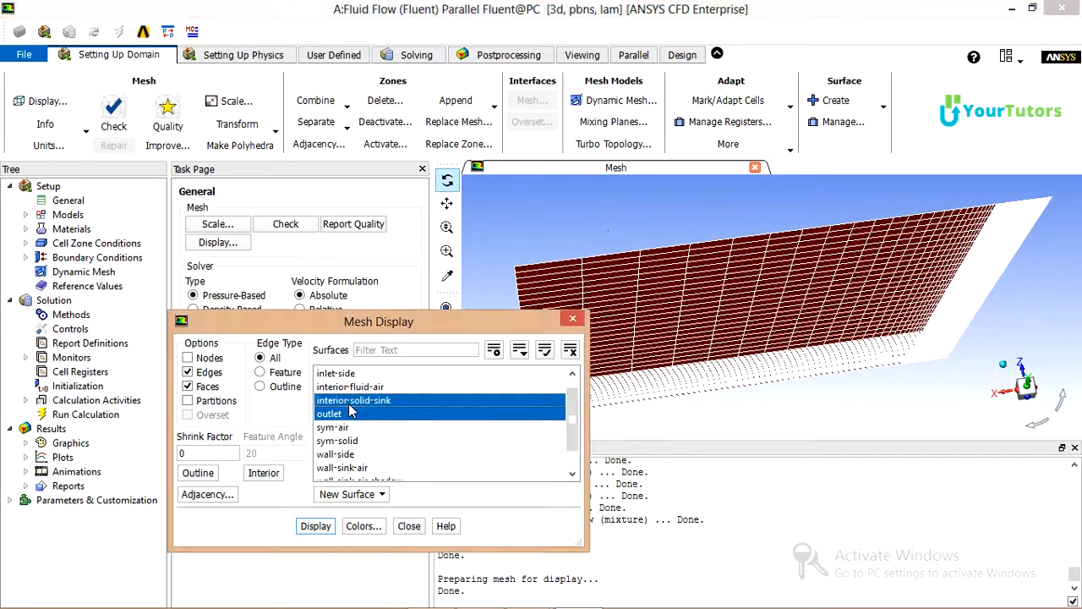
pyautogui.click(335, 415)
pyautogui.click(363, 402)
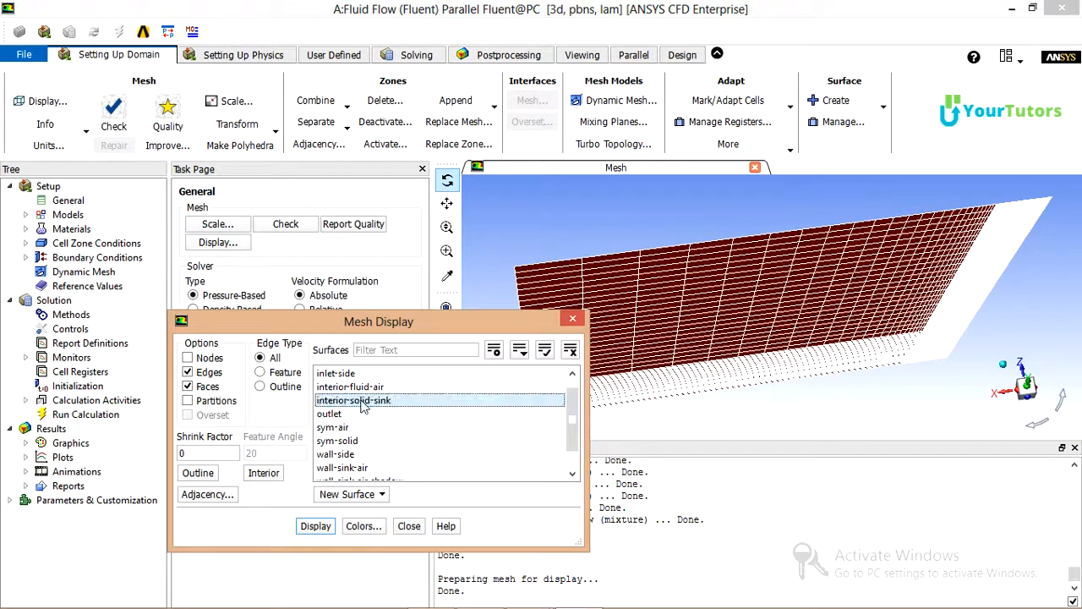
pyautogui.click(415, 375)
pyautogui.click(317, 526)
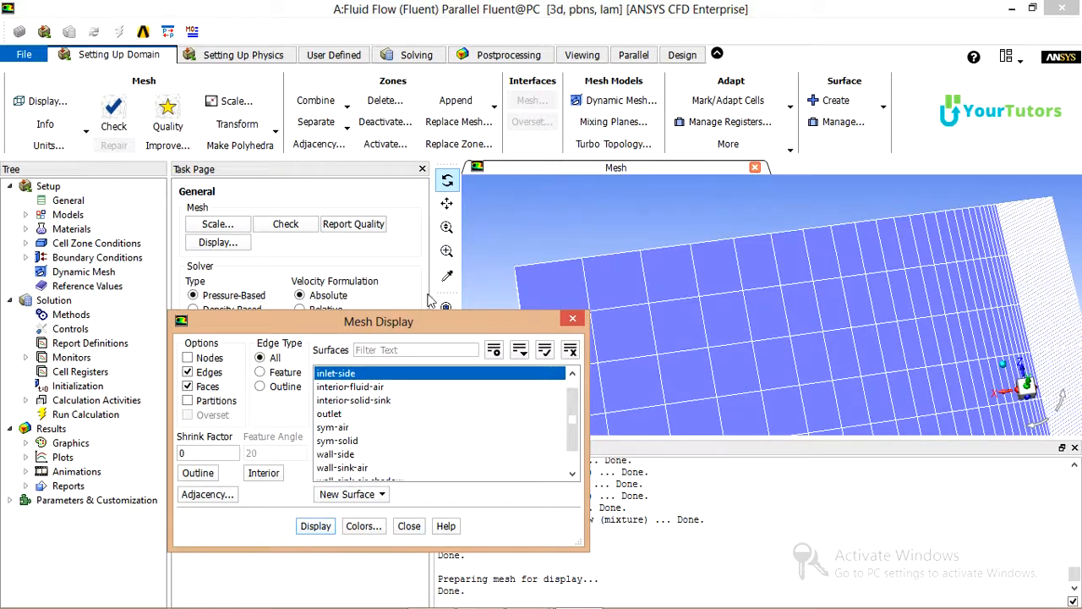
# Step: Fit the view to the mesh and display only the outlet surface in place of inlet-side
pyautogui.click(355, 400)
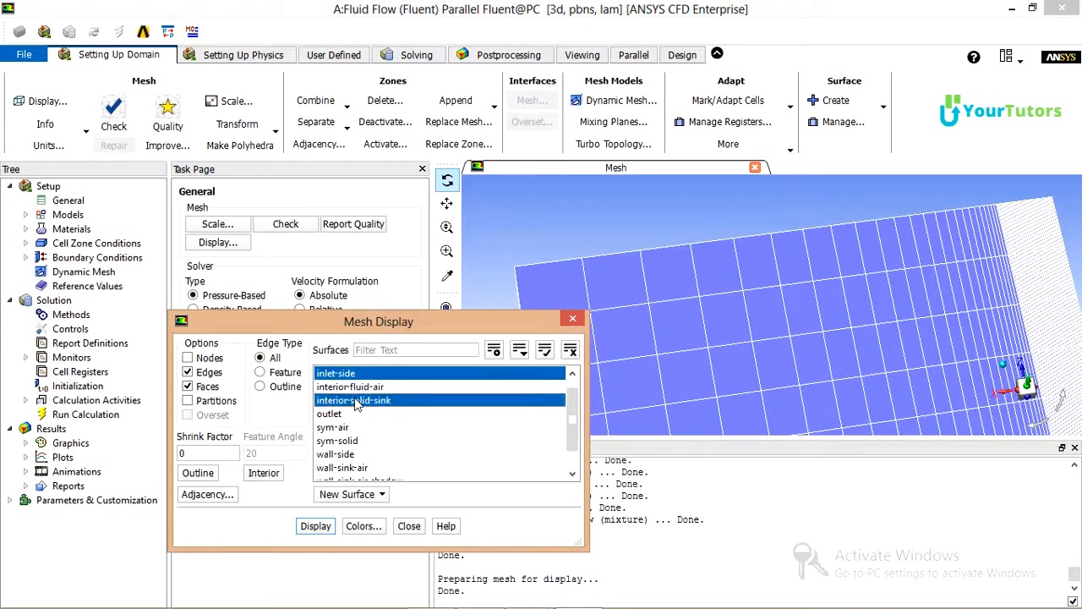
pyautogui.click(355, 375)
pyautogui.click(447, 307)
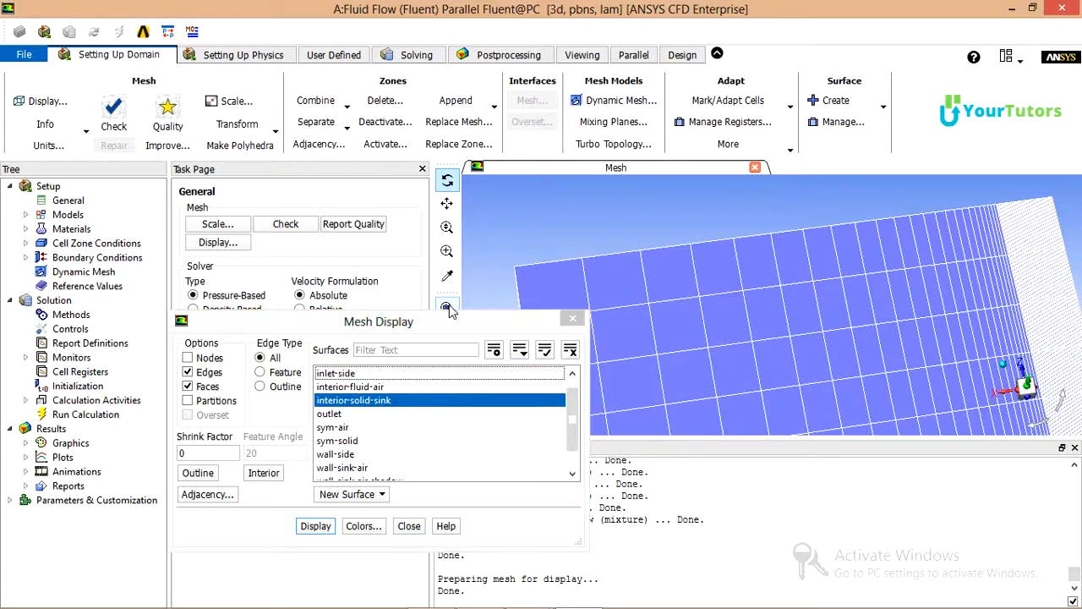
pyautogui.click(355, 414)
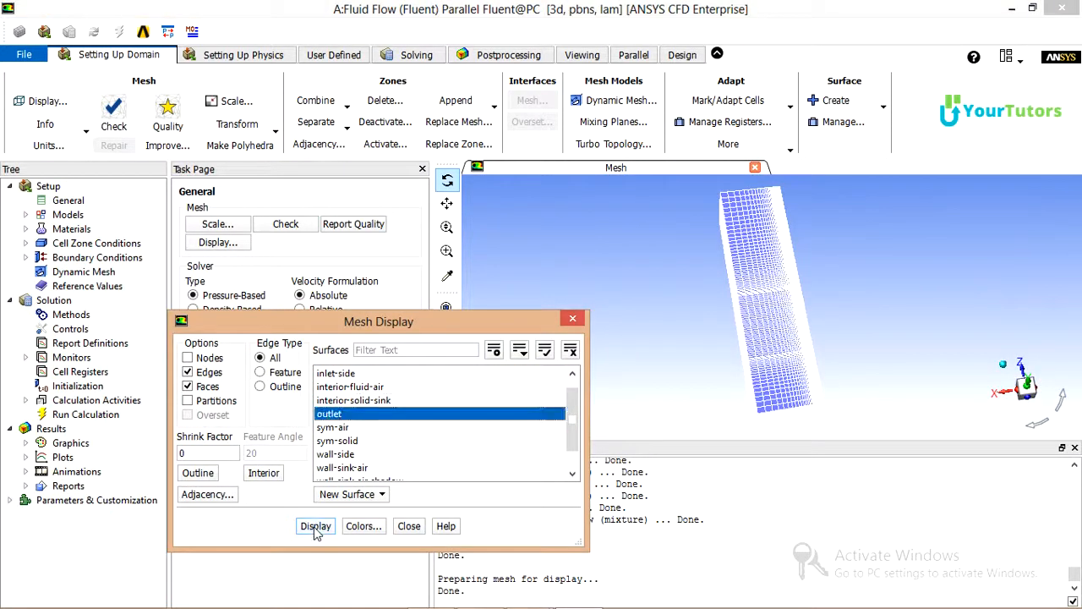
pyautogui.click(315, 526)
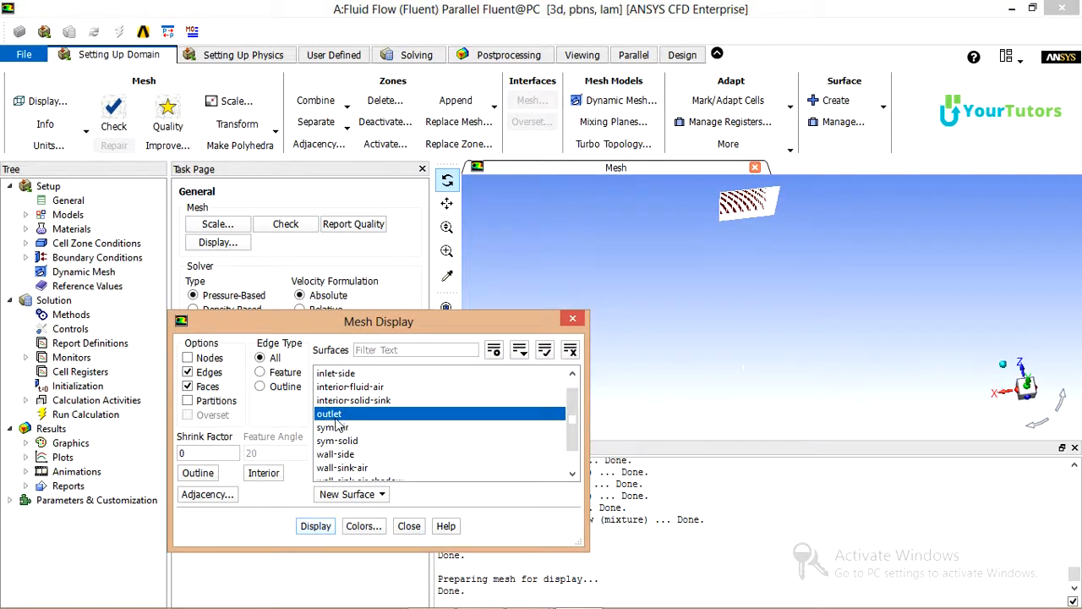
# Step: Display the inlet-side surface together with the outlet and inspect both from another angle
pyautogui.click(344, 374)
pyautogui.click(315, 526)
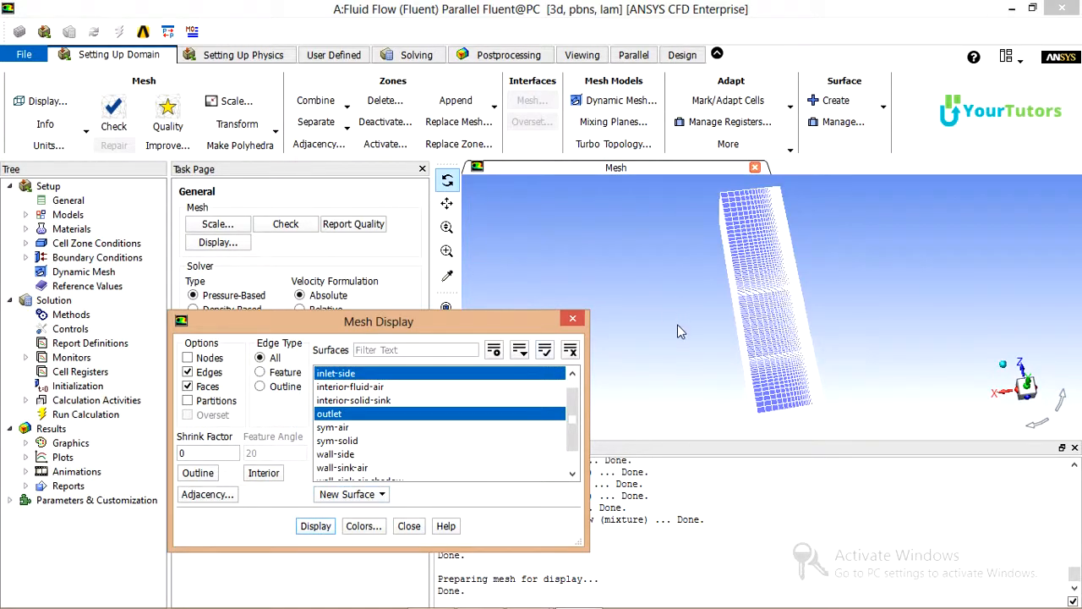
pyautogui.moveTo(678, 324); pyautogui.dragTo(787, 367)
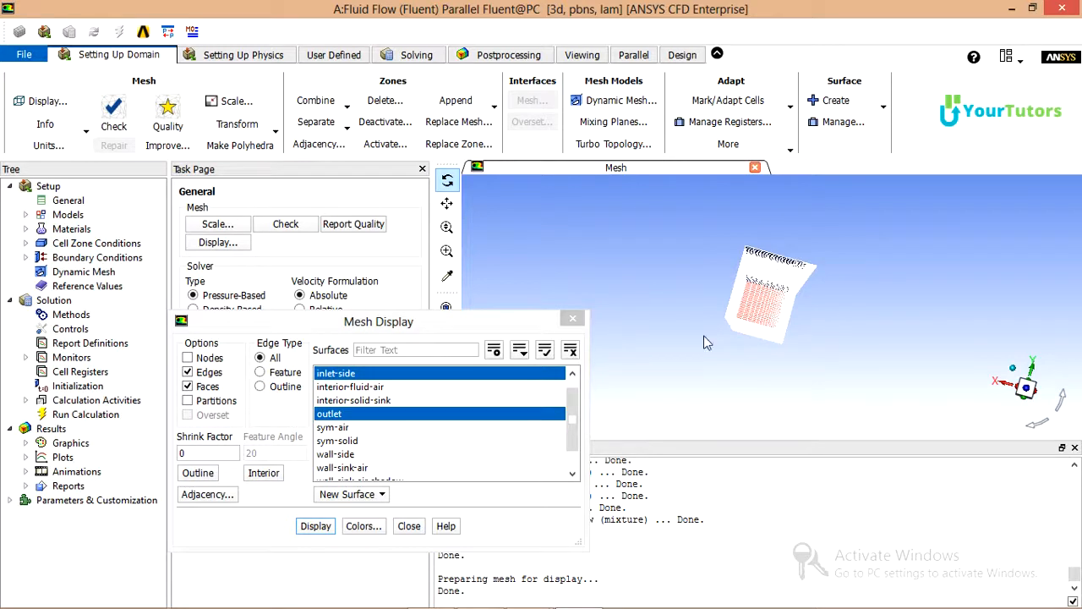
# Step: Add the inlet-bott surface to the displayed inlet-side and outlet surfaces and examine them from several angles
pyautogui.click(574, 392)
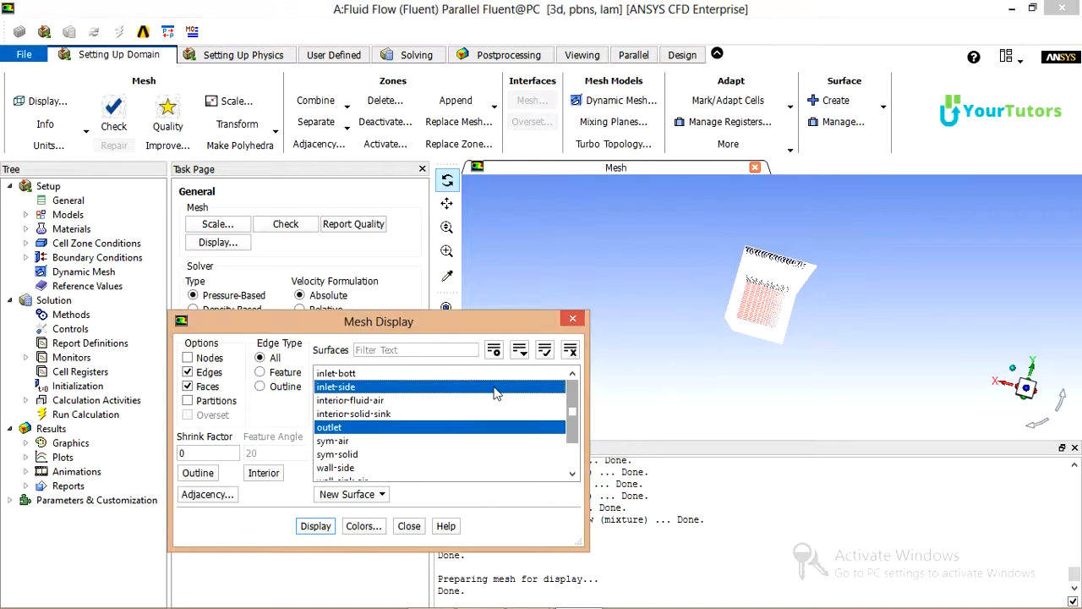
pyautogui.click(459, 374)
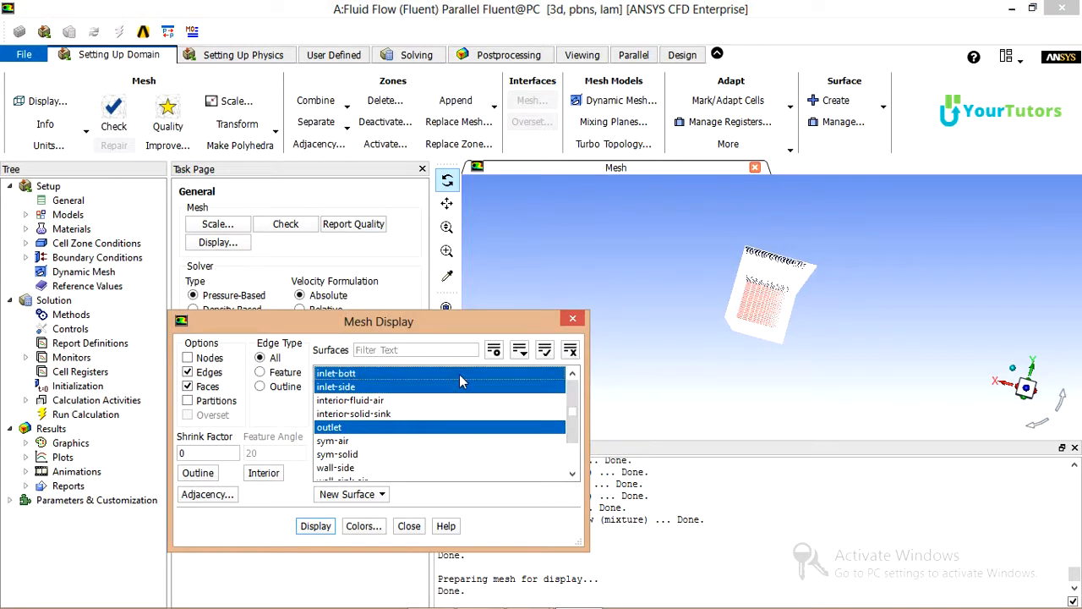
pyautogui.click(316, 526)
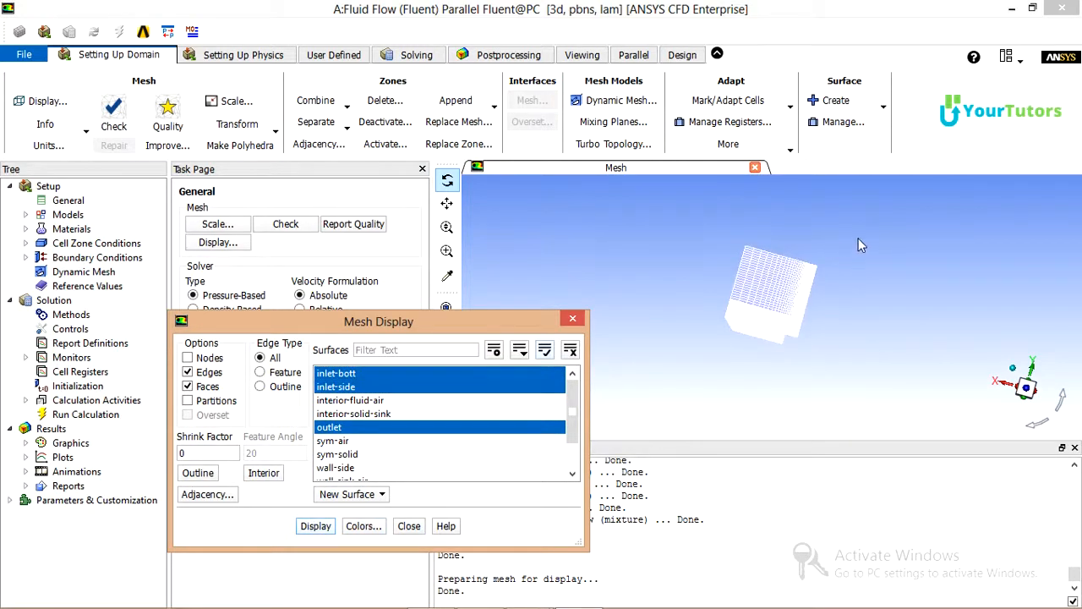
pyautogui.moveTo(859, 238); pyautogui.dragTo(718, 226)
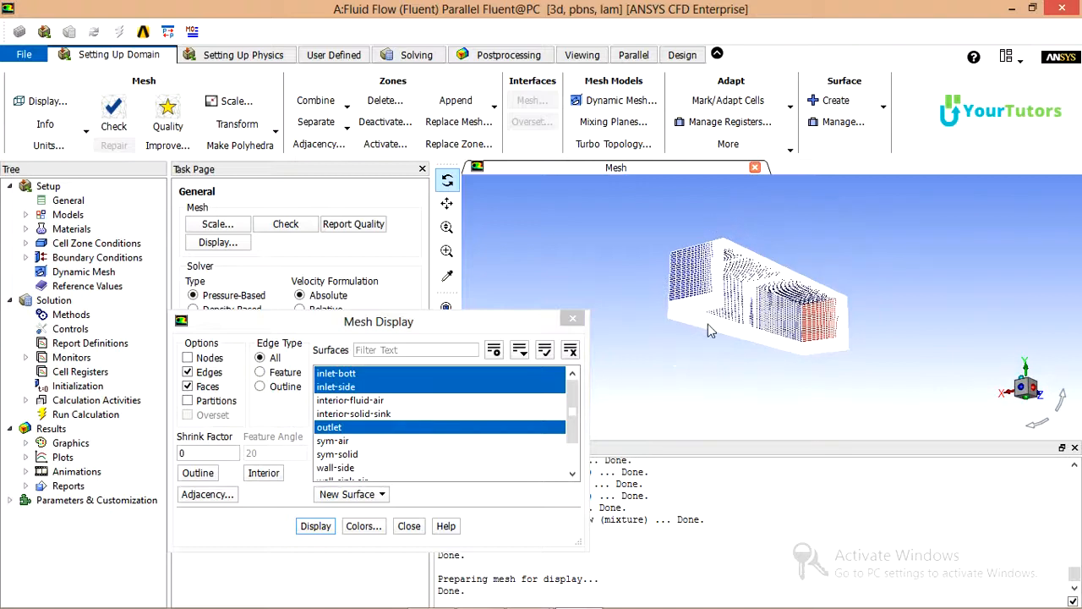
pyautogui.moveTo(825, 230); pyautogui.dragTo(727, 216)
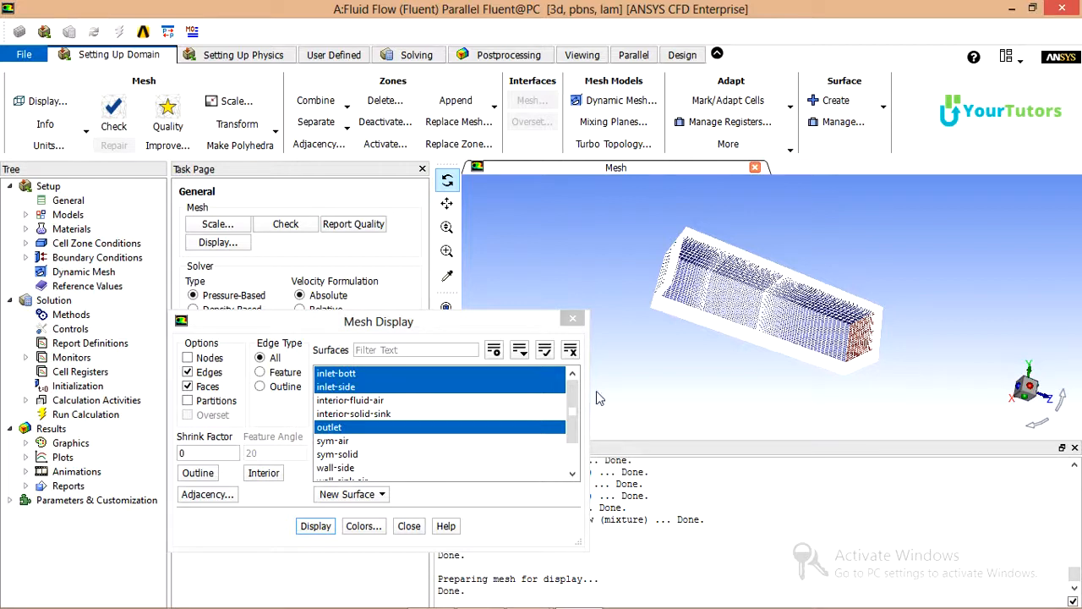
# Step: Add the sym-air surface to the mesh display and inspect how it closes the air domain
pyautogui.click(354, 440)
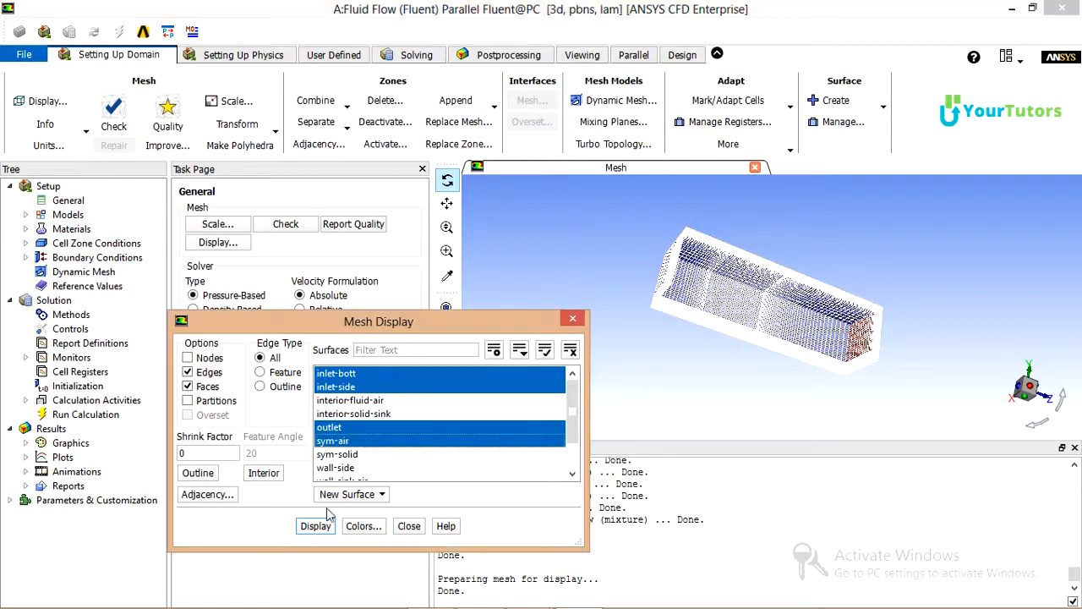
pyautogui.click(315, 526)
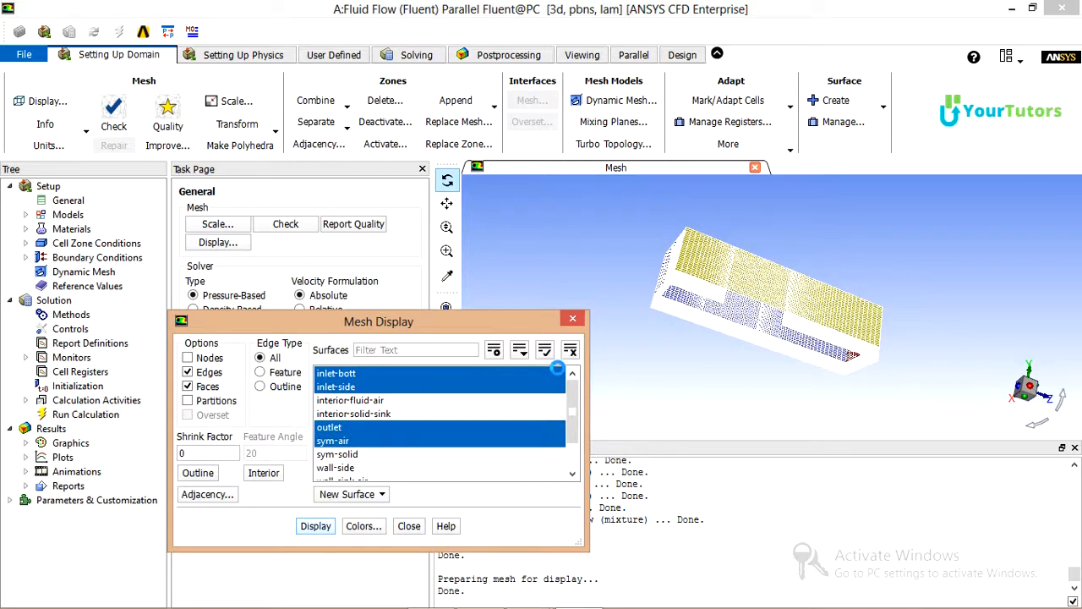
pyautogui.click(790, 223)
pyautogui.moveTo(803, 188); pyautogui.dragTo(918, 206)
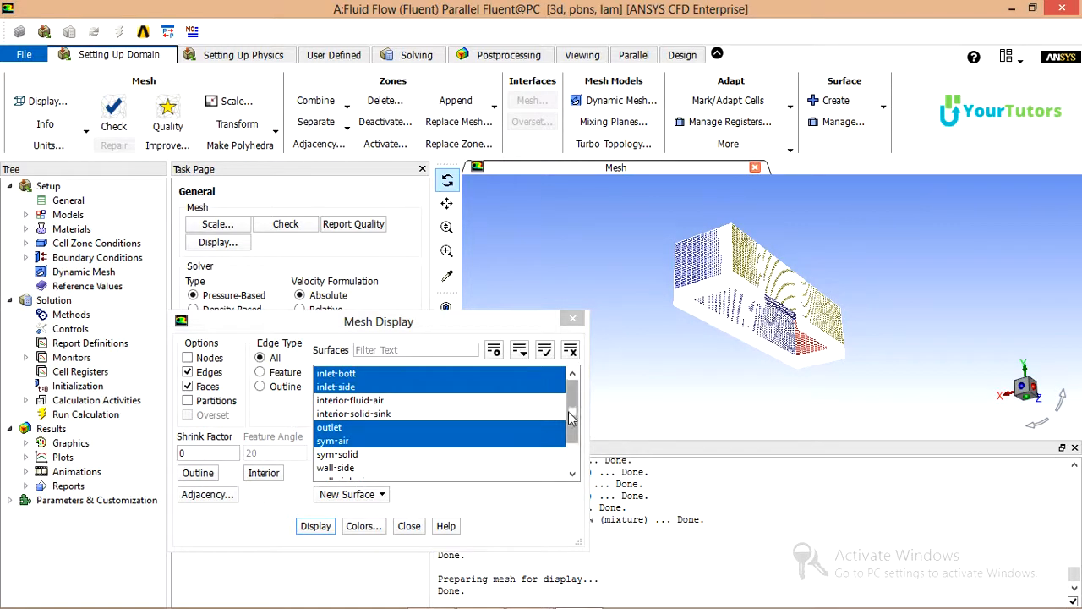
# Step: Add the wall-side surface to the mesh display and view the domain from the opposite side
pyautogui.click(389, 467)
pyautogui.click(308, 522)
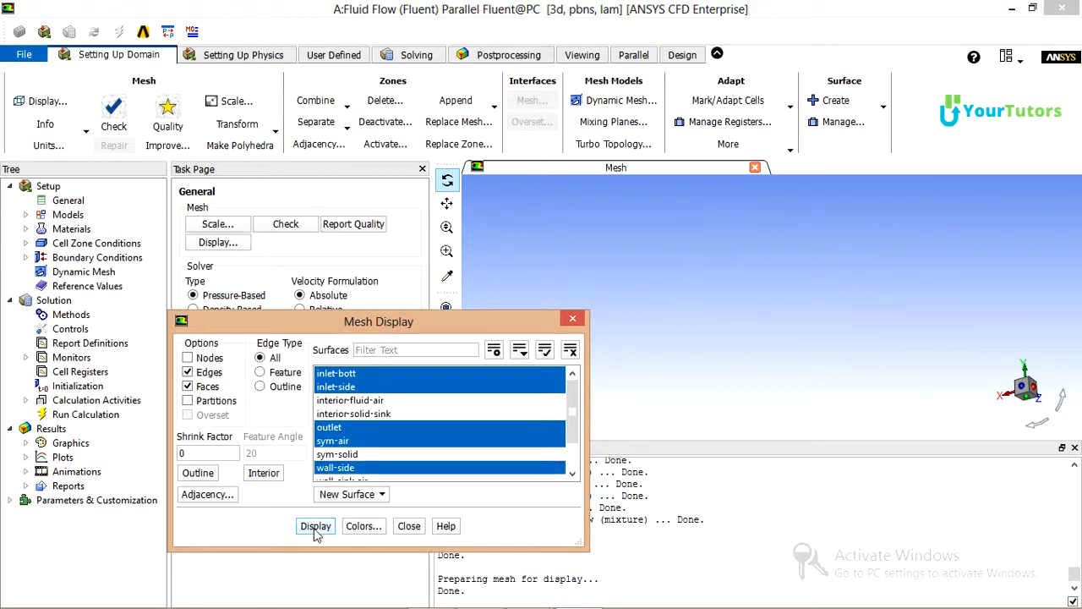
pyautogui.moveTo(904, 306)
pyautogui.mouseDown()
pyautogui.moveTo(907, 190)
pyautogui.moveTo(885, 224)
pyautogui.moveTo(970, 246)
pyautogui.moveTo(796, 249)
pyautogui.moveTo(878, 254)
pyautogui.moveTo(913, 300)
pyautogui.moveTo(711, 317)
pyautogui.mouseUp()
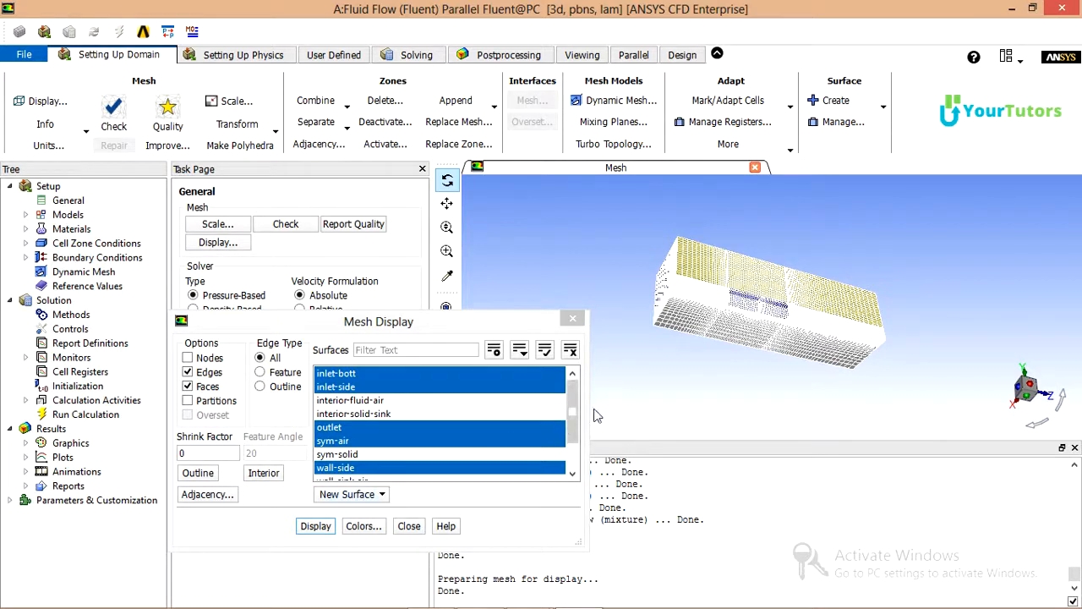
# Step: Add sym-solid, wall-sink-air, wall-sink-air-shadow and wall-sink-base to the mesh display, then close the display settings
pyautogui.moveTo(572, 413); pyautogui.dragTo(571, 432)
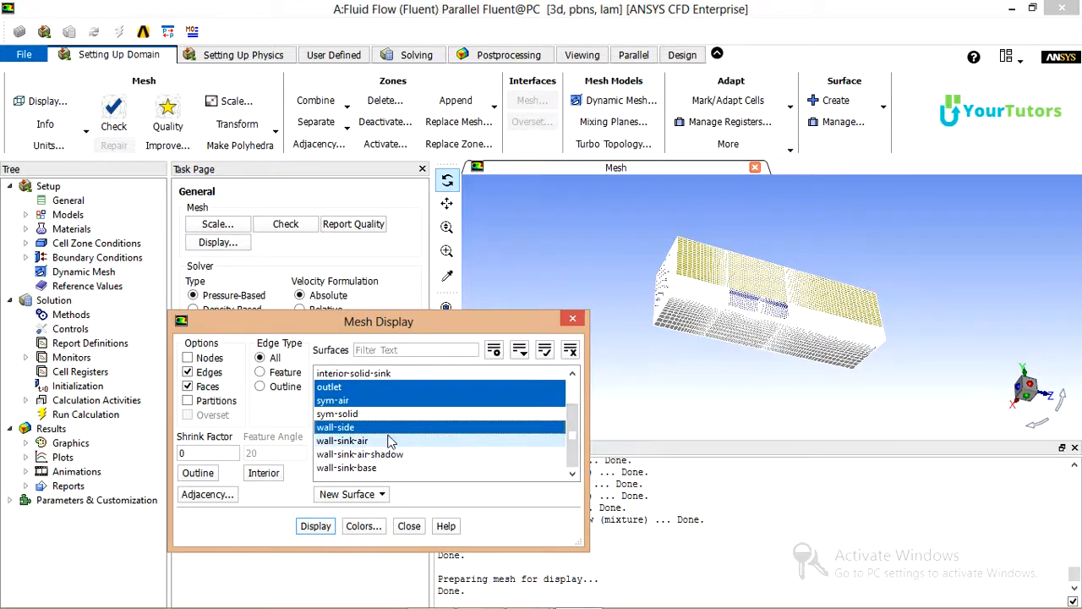
pyautogui.click(355, 414)
pyautogui.click(362, 467)
pyautogui.click(362, 468)
pyautogui.click(362, 454)
pyautogui.click(360, 442)
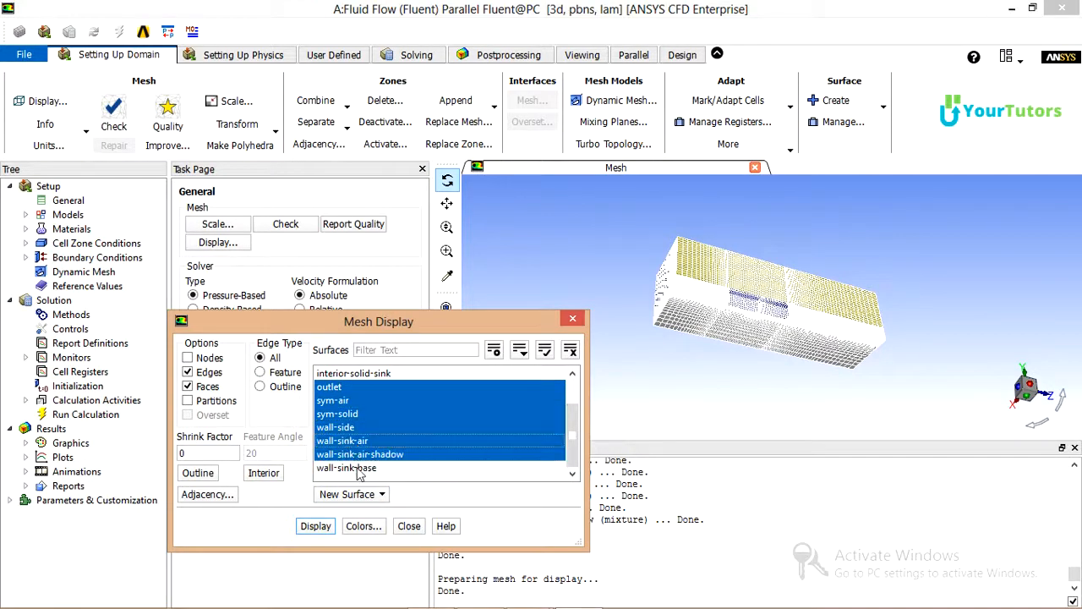
pyautogui.click(357, 467)
pyautogui.click(318, 527)
pyautogui.click(407, 526)
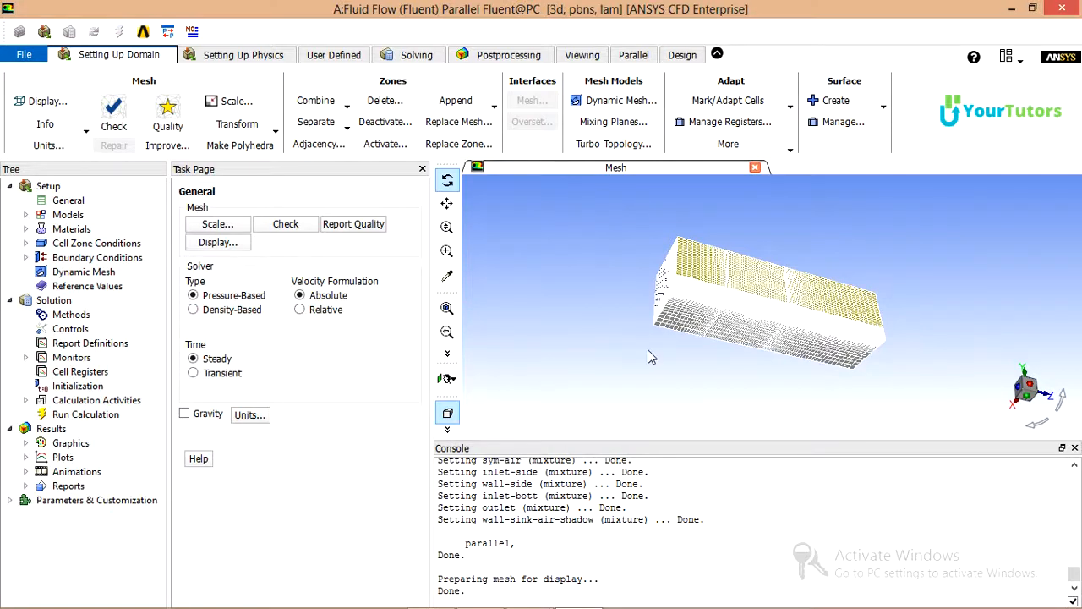
# Step: Enable gravity and set the Z gravitational acceleration to -9.81 m/s2
pyautogui.moveTo(647, 349); pyautogui.dragTo(799, 295)
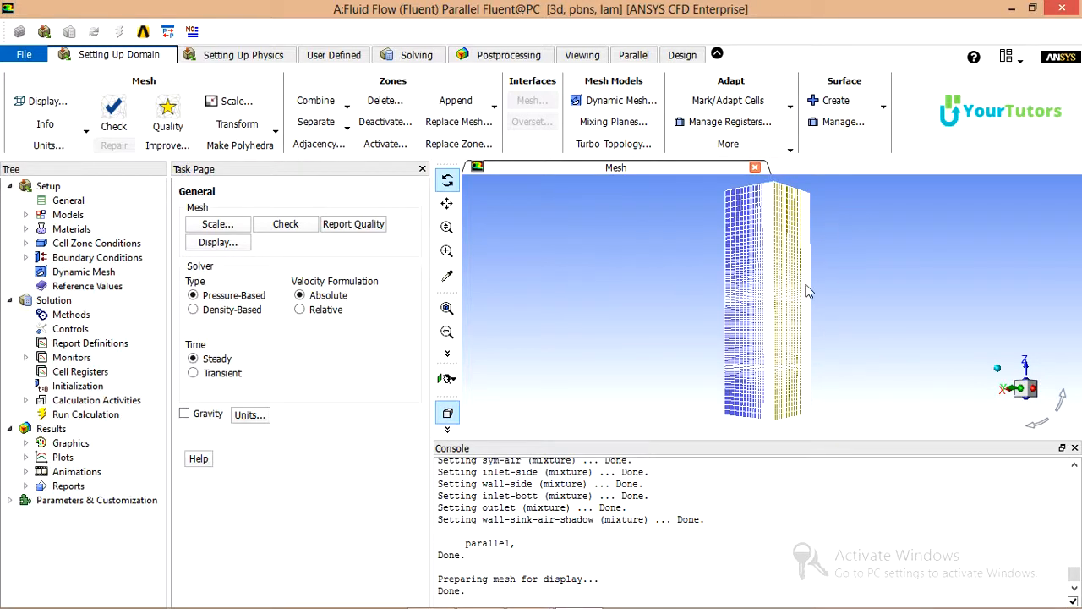
pyautogui.moveTo(809, 293); pyautogui.dragTo(737, 285)
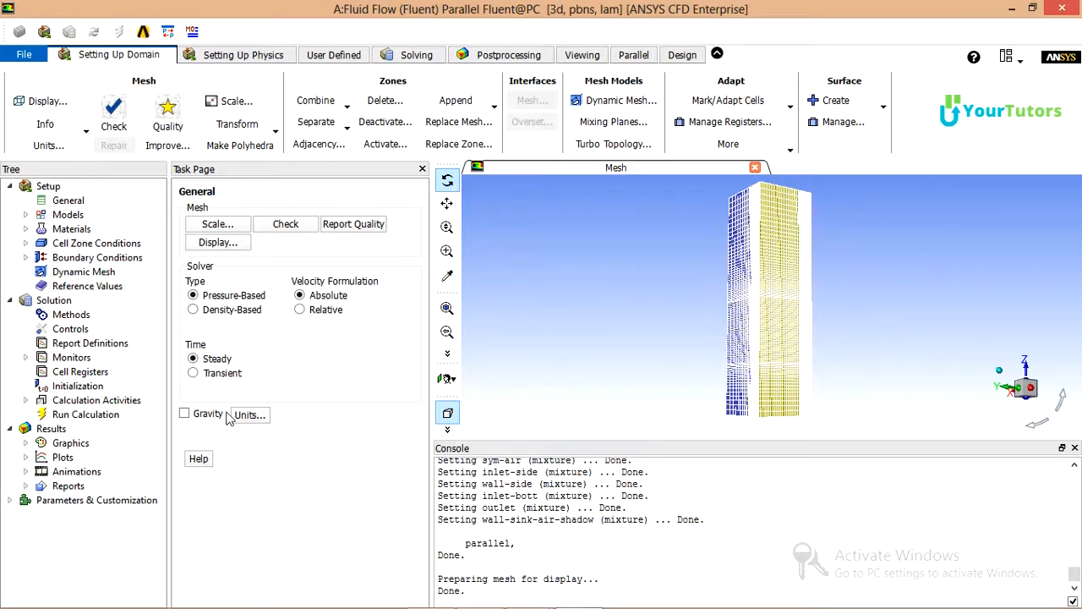
pyautogui.click(184, 415)
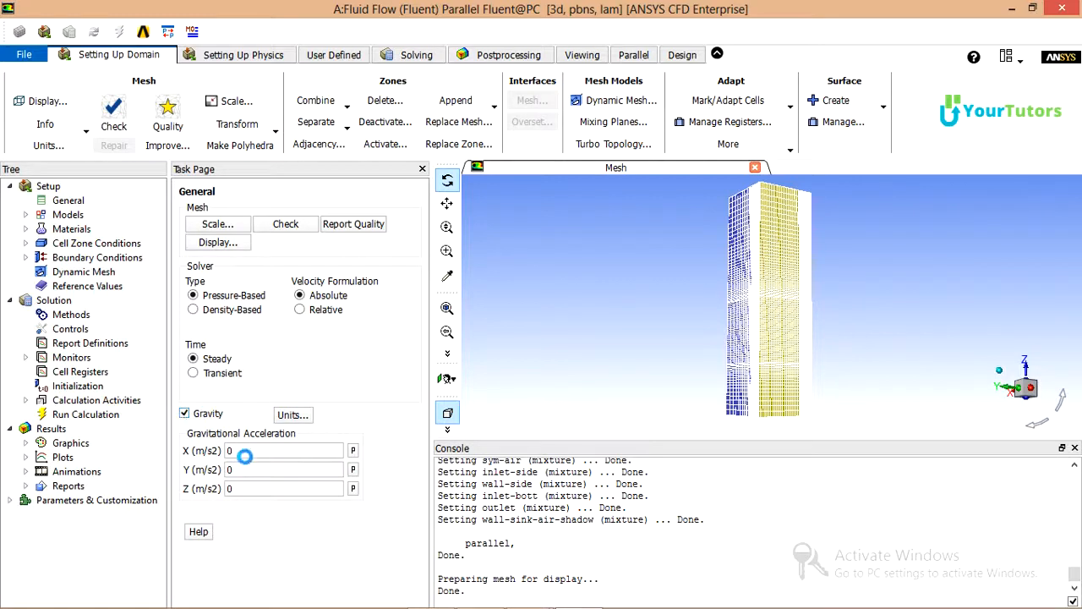
pyautogui.moveTo(252, 488); pyautogui.dragTo(167, 489)
pyautogui.press('BackSpace')
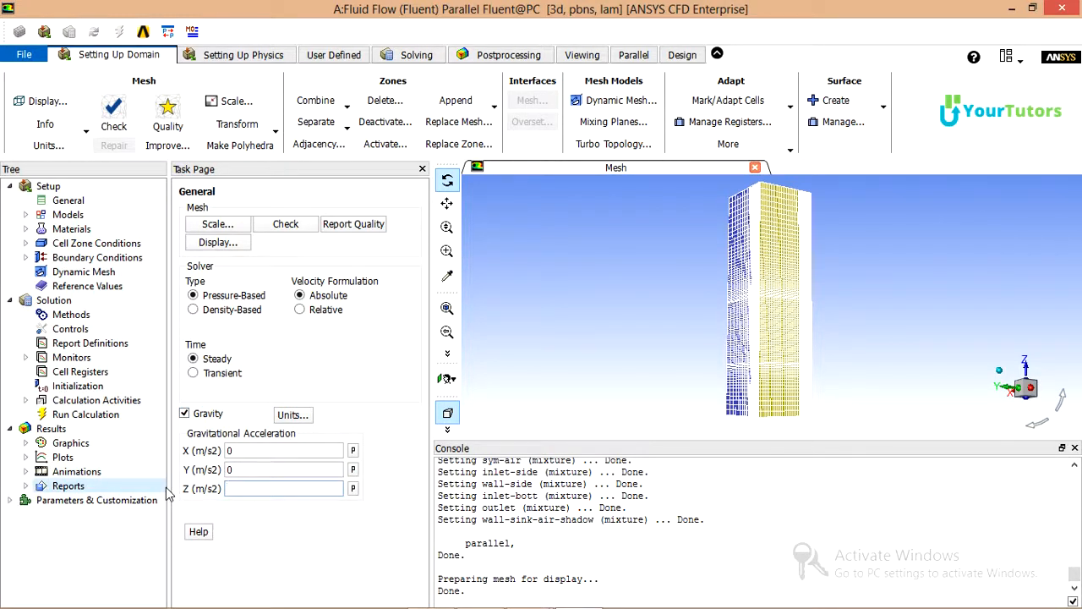
pyautogui.write('-9.81')
# Step: Turn on the energy equation among the physical models
pyautogui.click(24, 215)
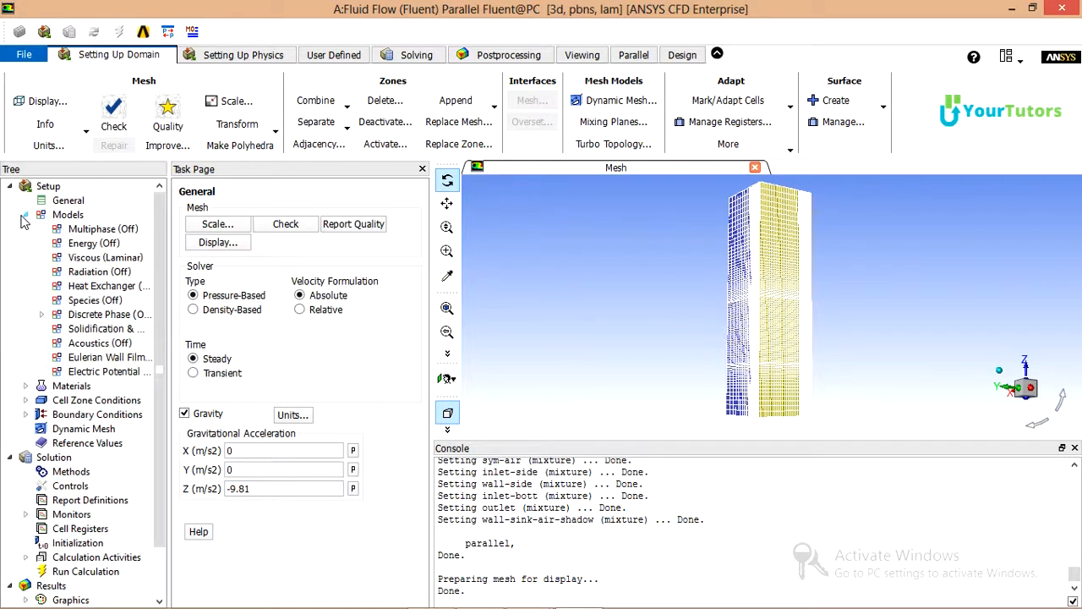
pyautogui.doubleClick(106, 244)
pyautogui.click(190, 361)
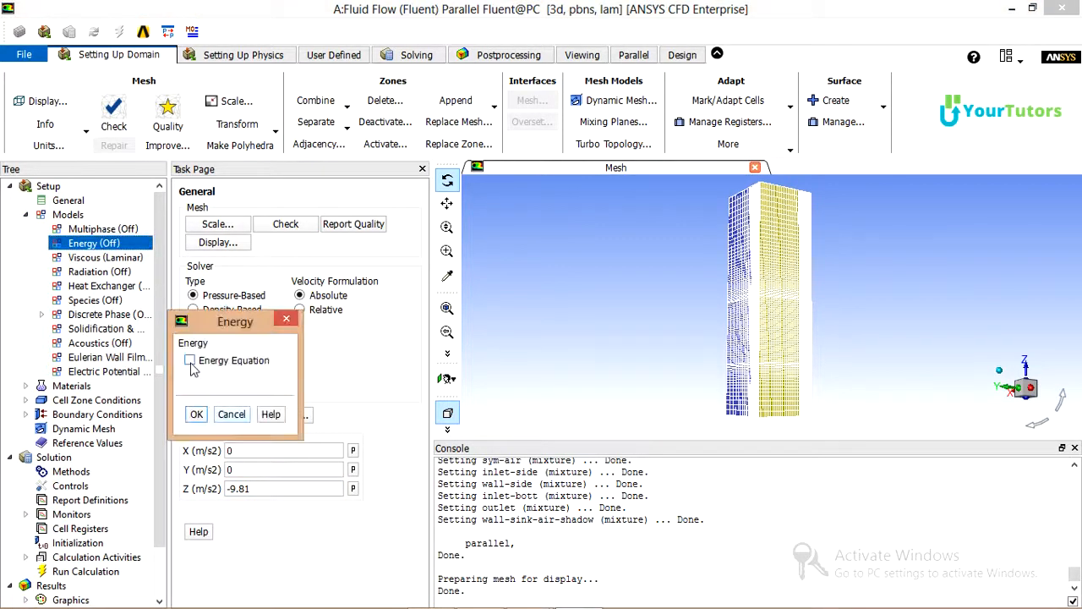
pyautogui.click(196, 414)
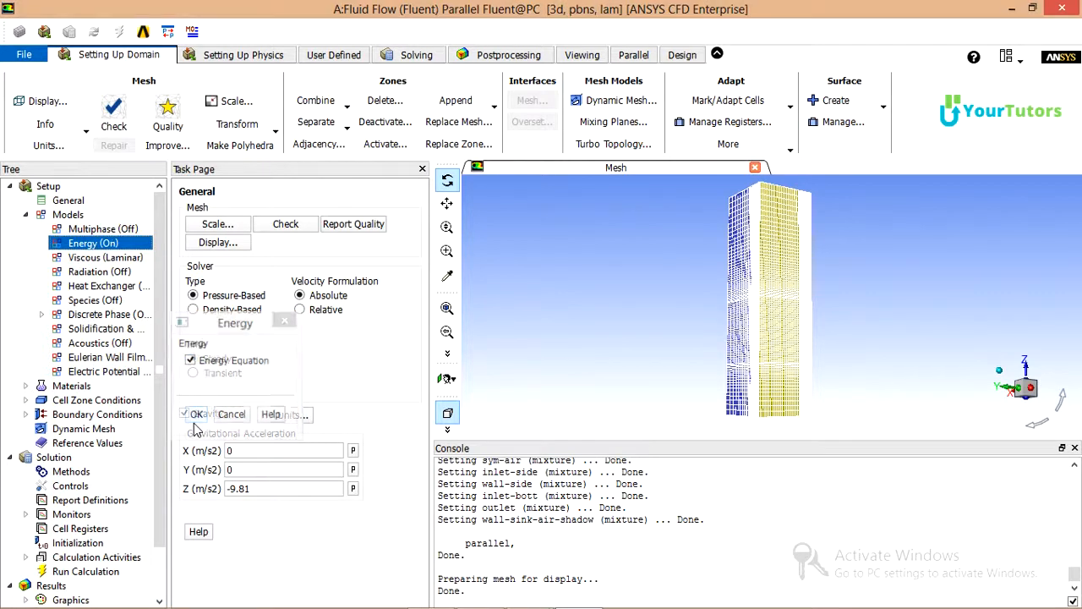
# Step: Open the viscous model settings and accept the Laminar model
pyautogui.click(123, 259)
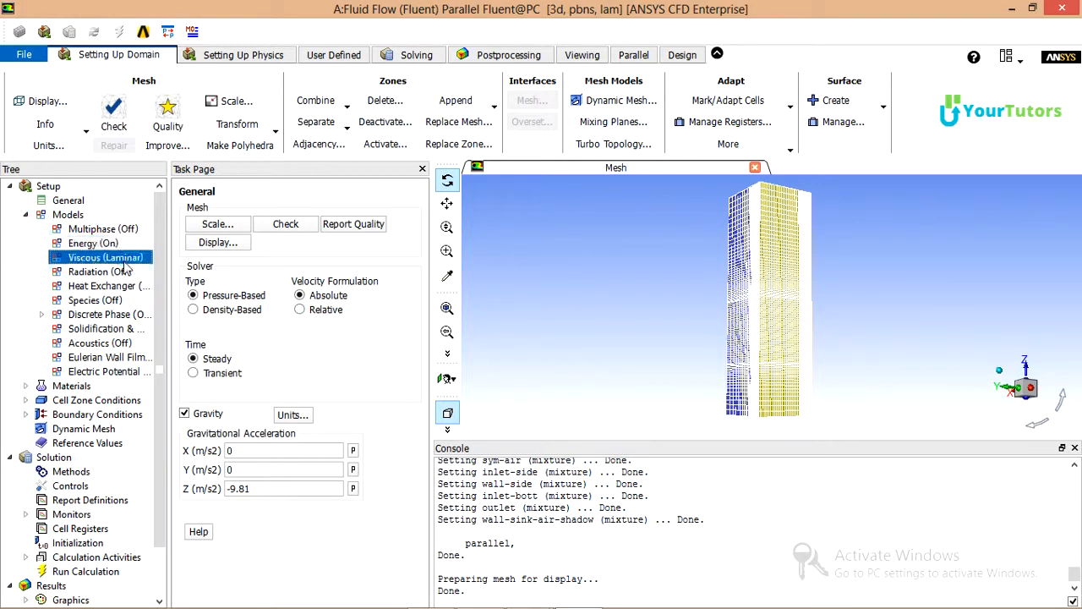
pyautogui.doubleClick(123, 259)
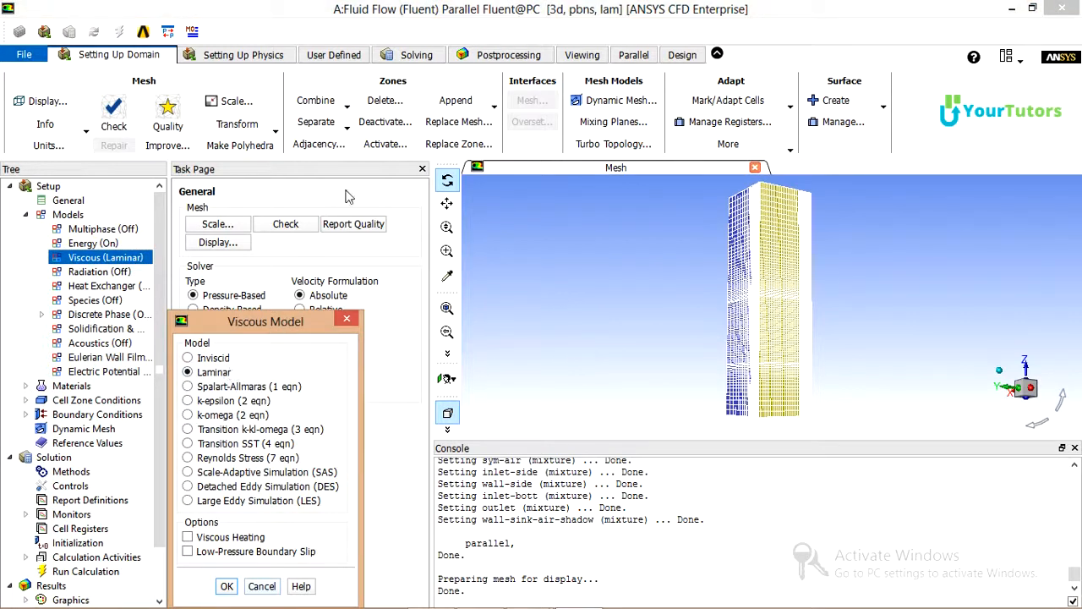
pyautogui.click(227, 587)
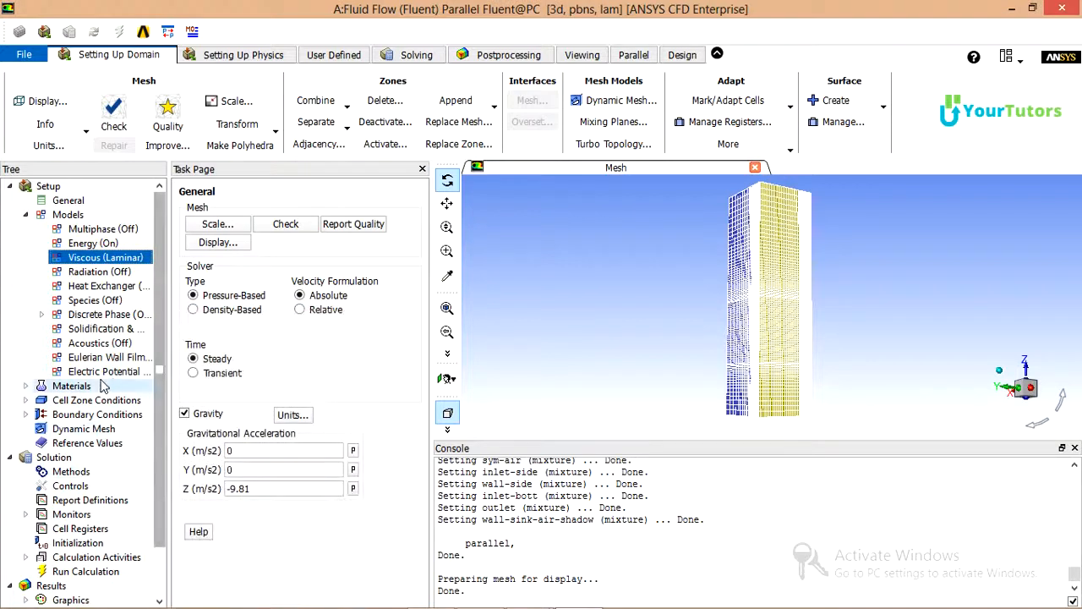
# Step: Set the density of the fluid material air to incompressible-ideal-gas and apply the change
pyautogui.doubleClick(72, 387)
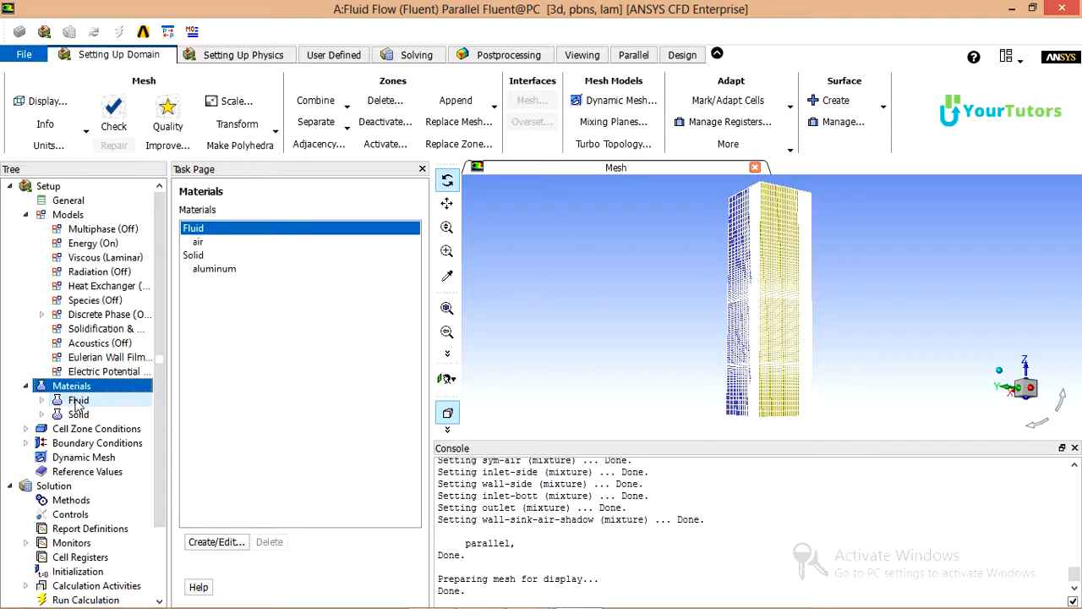
pyautogui.doubleClick(198, 241)
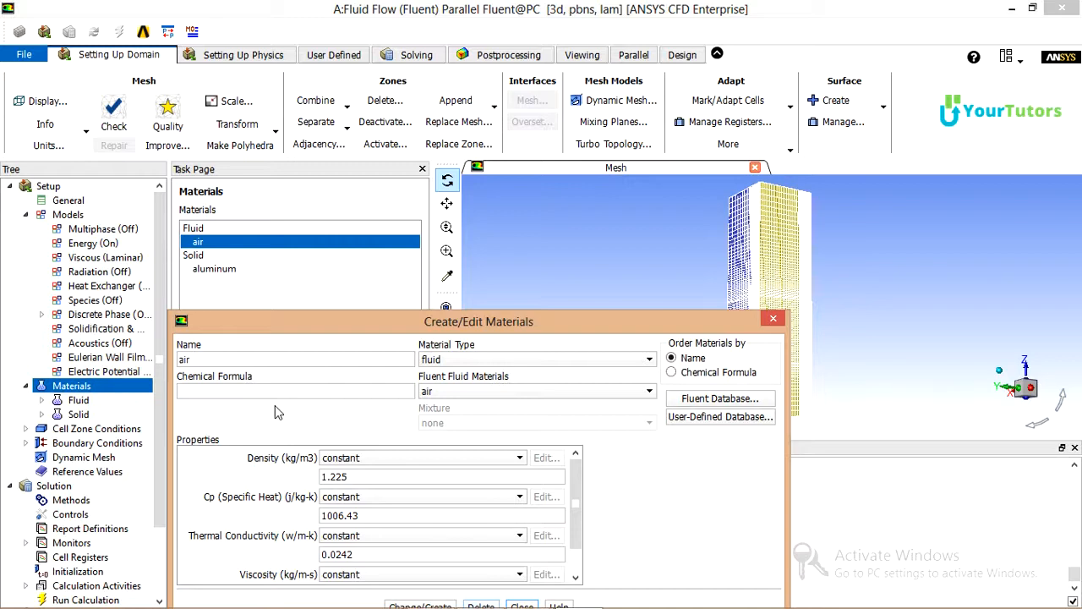
pyautogui.moveTo(423, 325); pyautogui.dragTo(482, 173)
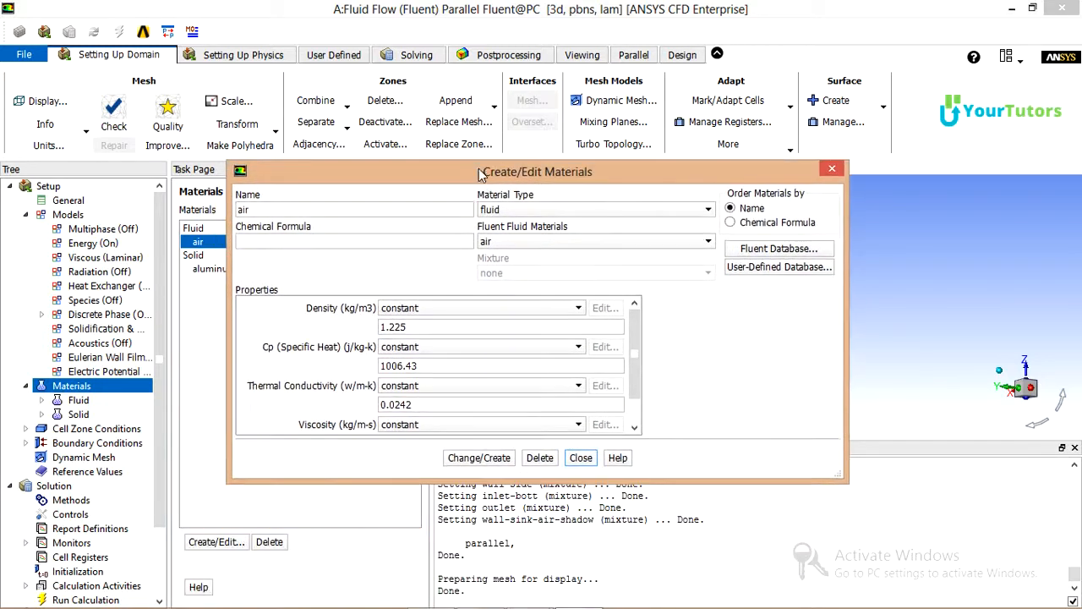
pyautogui.click(484, 310)
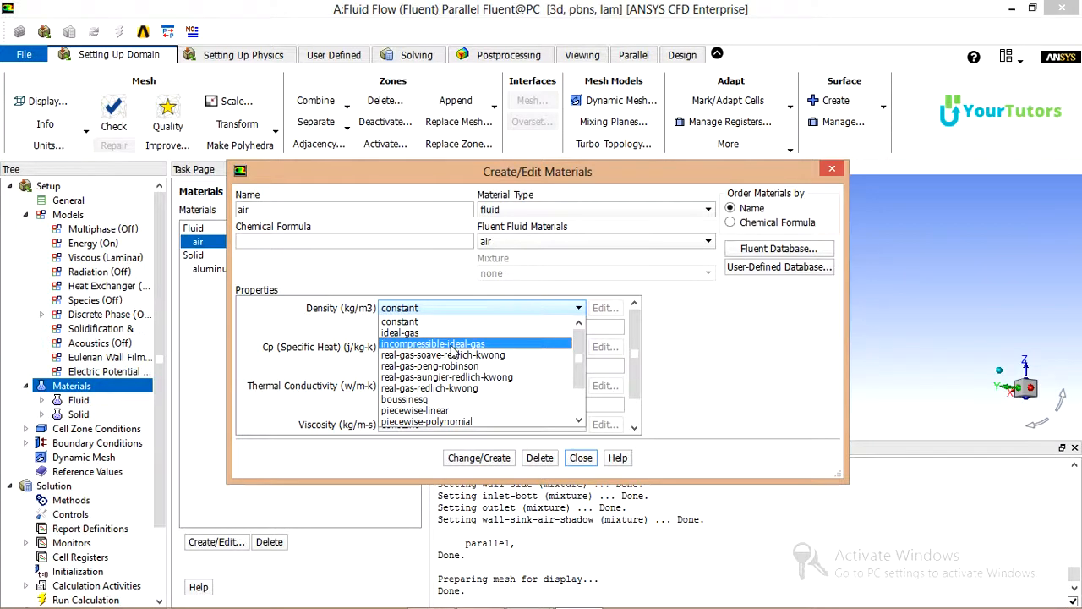
pyautogui.click(457, 345)
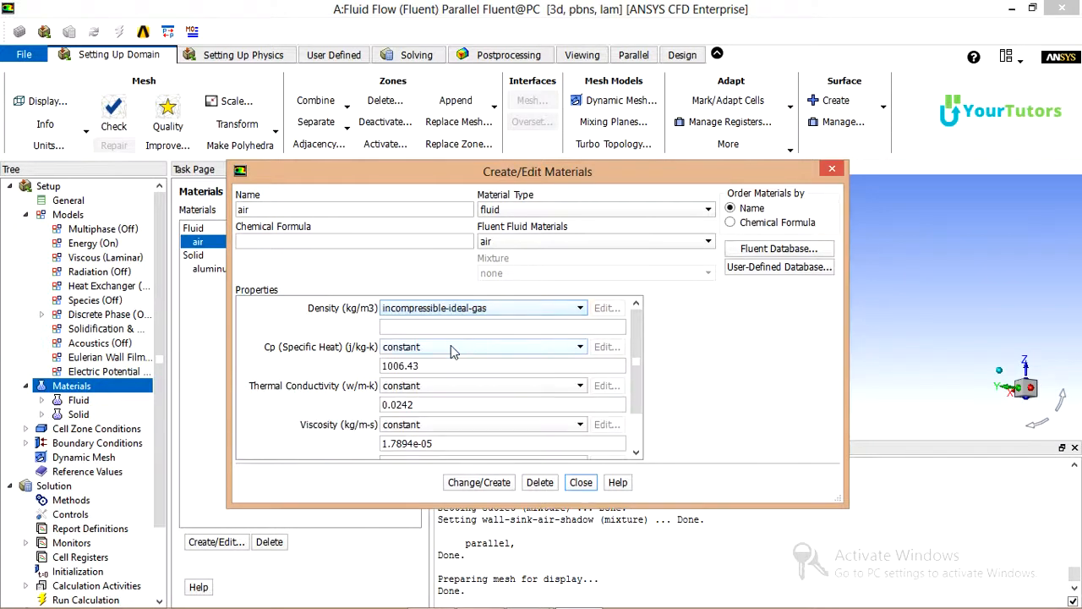
pyautogui.click(488, 491)
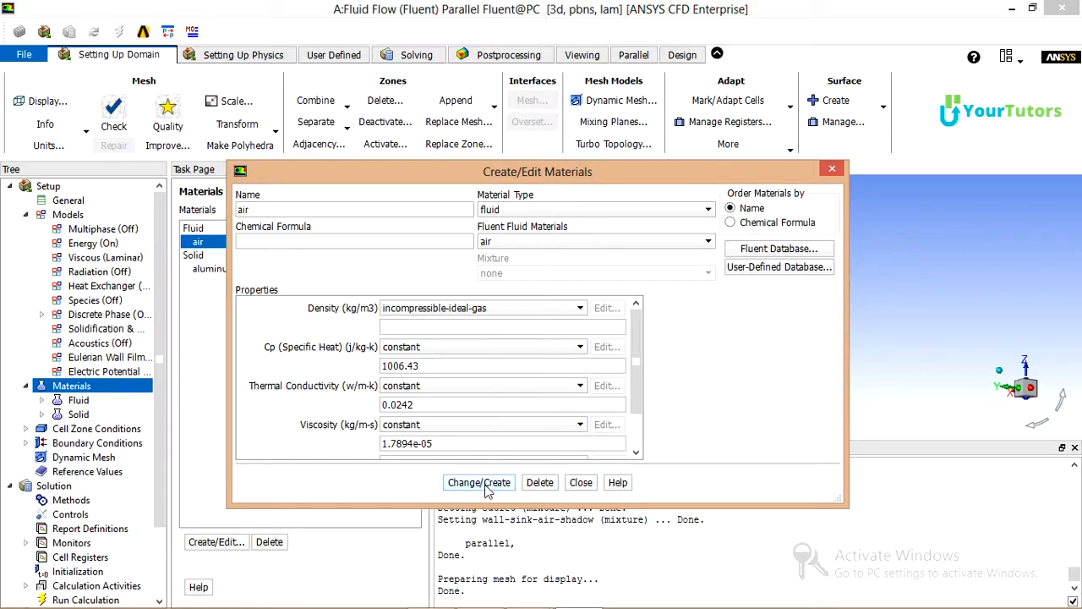
# Step: Review the property settings of the fluid material air and close them
pyautogui.click(581, 482)
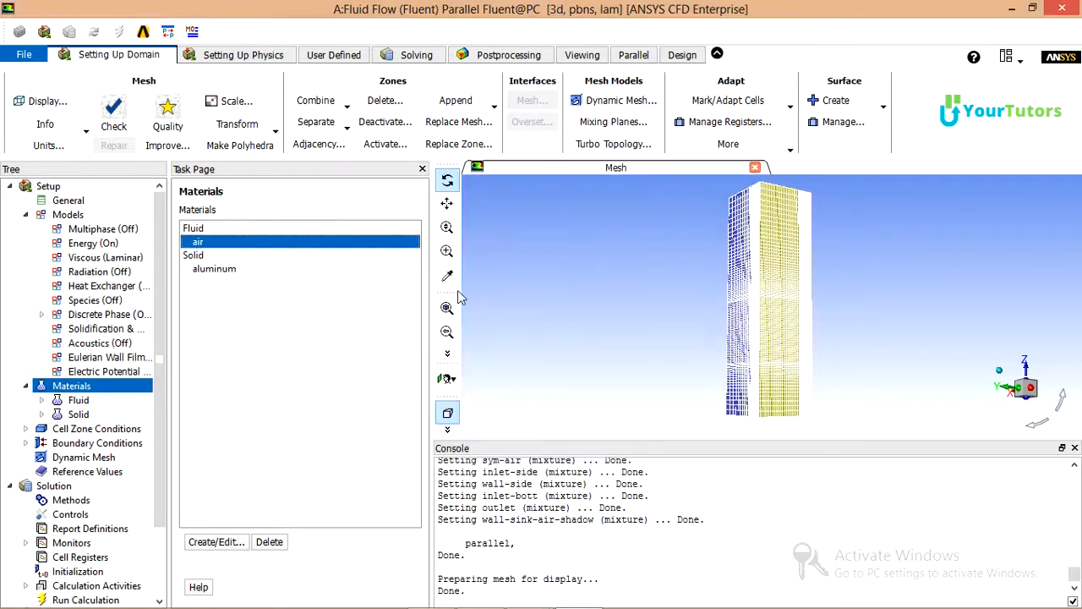
pyautogui.doubleClick(351, 242)
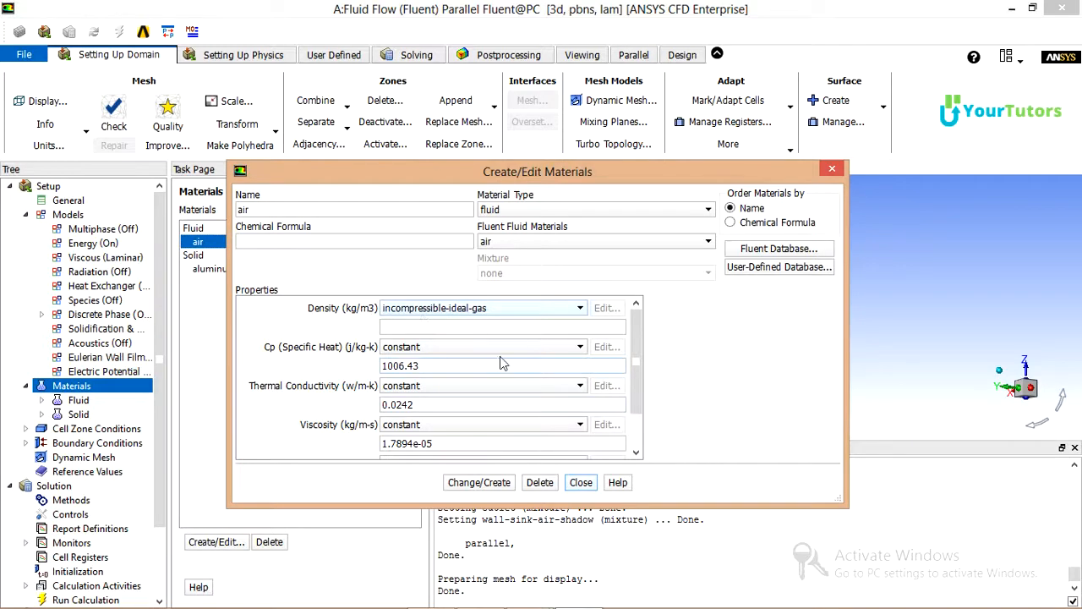
pyautogui.click(581, 482)
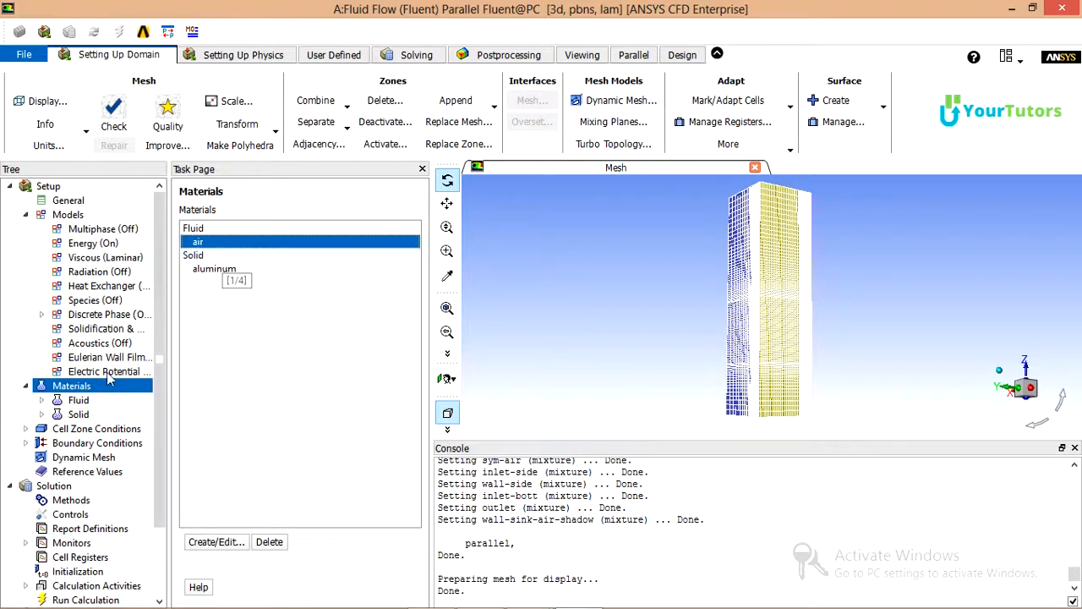
# Step: Check the materials assigned to the fluid-air and solid-sink cell zones
pyautogui.click(26, 429)
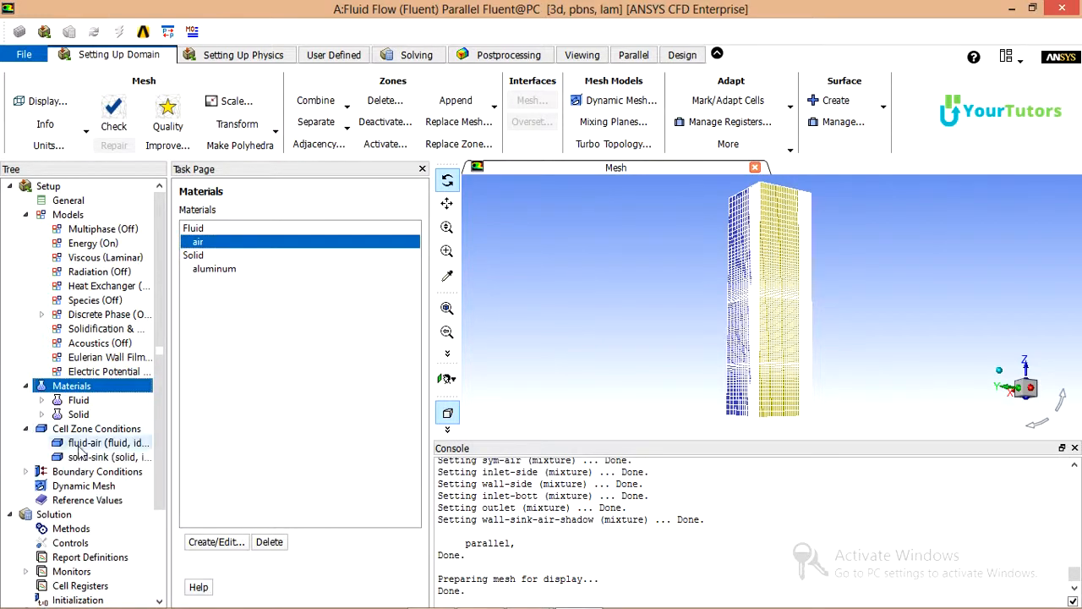
pyautogui.click(81, 443)
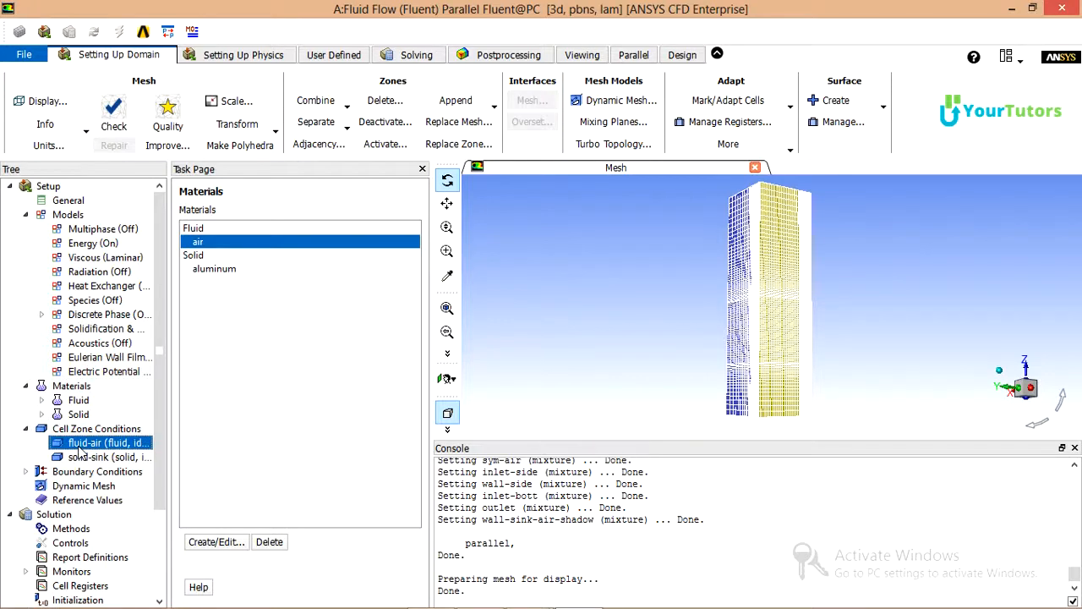
pyautogui.doubleClick(79, 446)
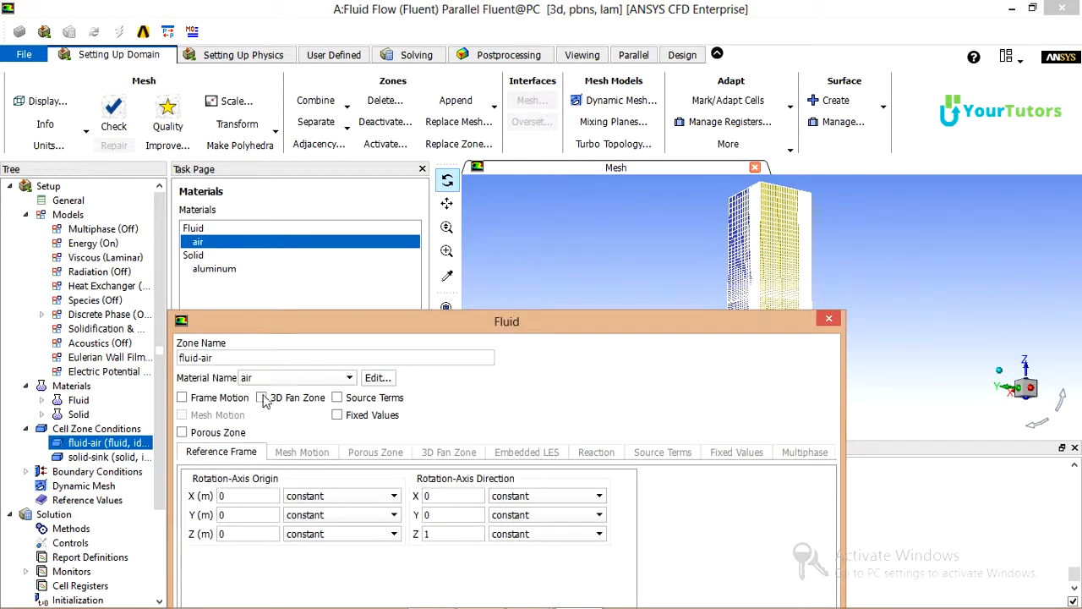
pyautogui.click(830, 319)
pyautogui.click(96, 457)
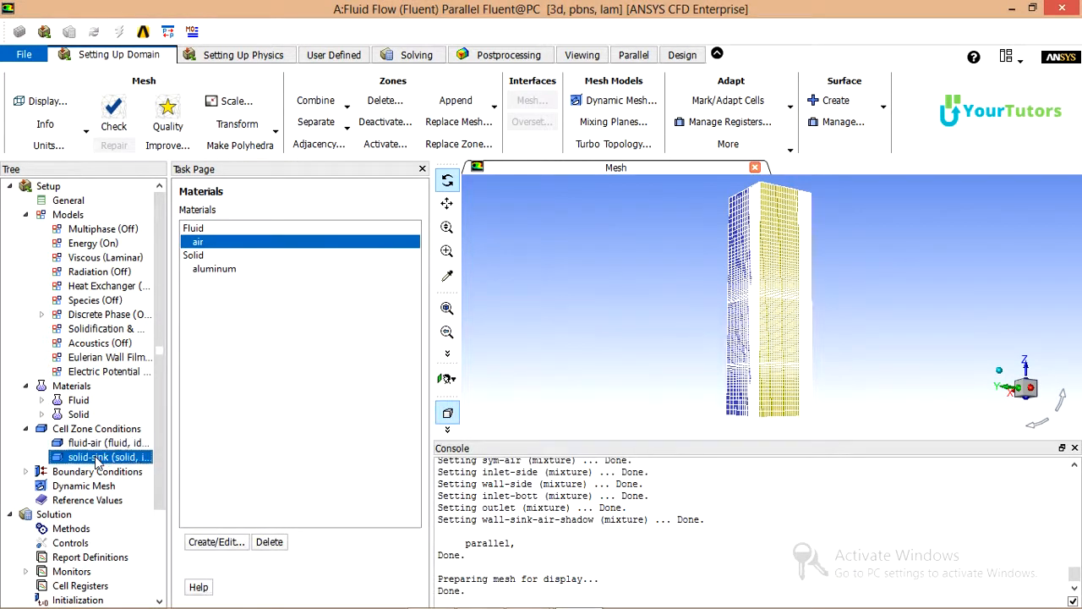
pyautogui.doubleClick(96, 461)
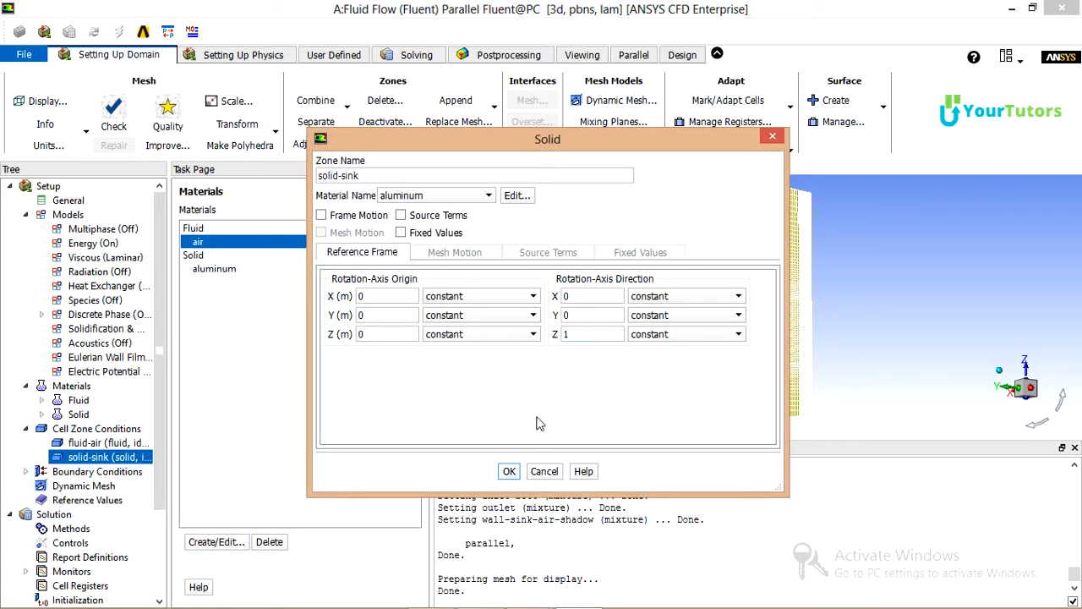
pyautogui.click(509, 472)
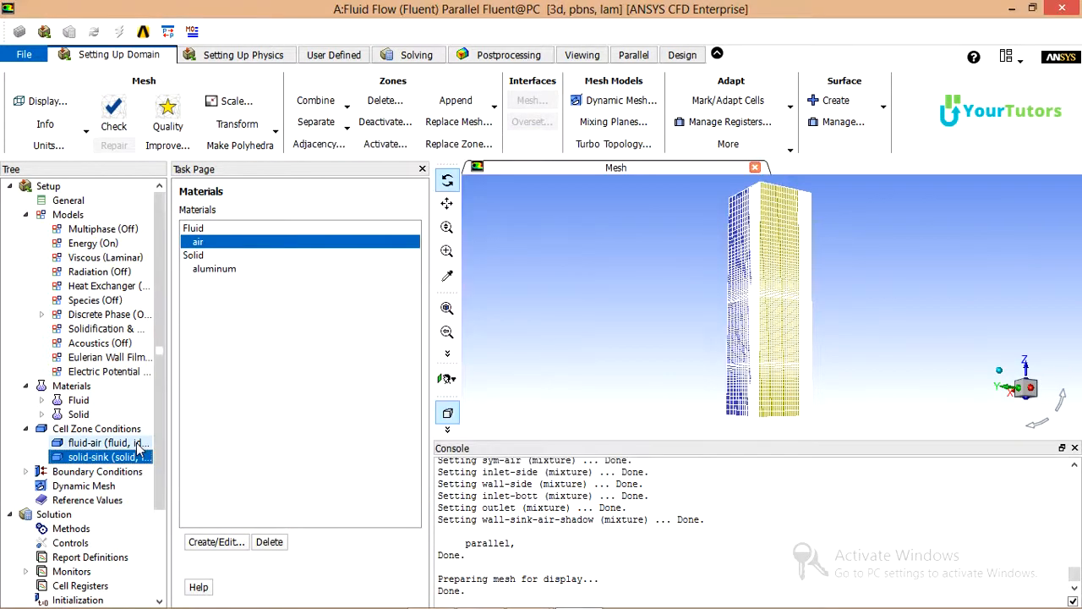
# Step: Change the boundary type of inlet-bott to pressure-inlet
pyautogui.click(71, 472)
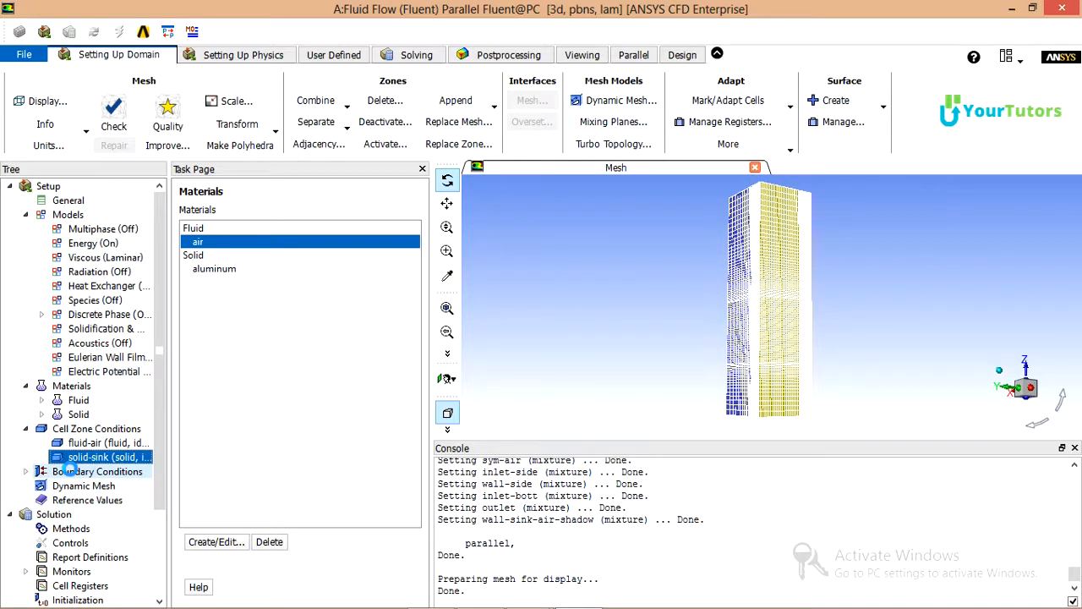
pyautogui.doubleClick(58, 473)
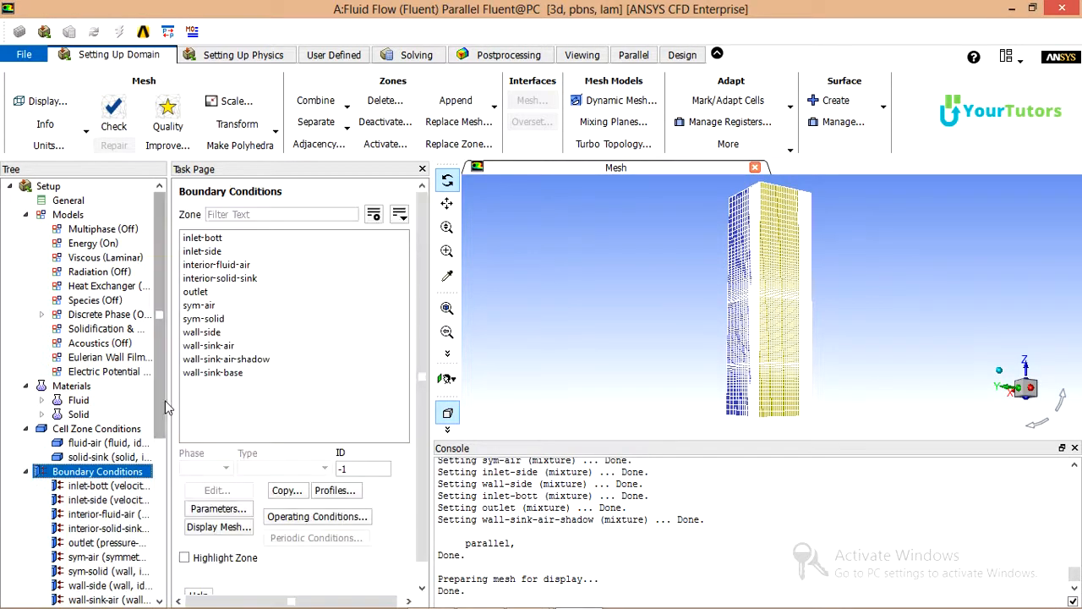
pyautogui.click(213, 241)
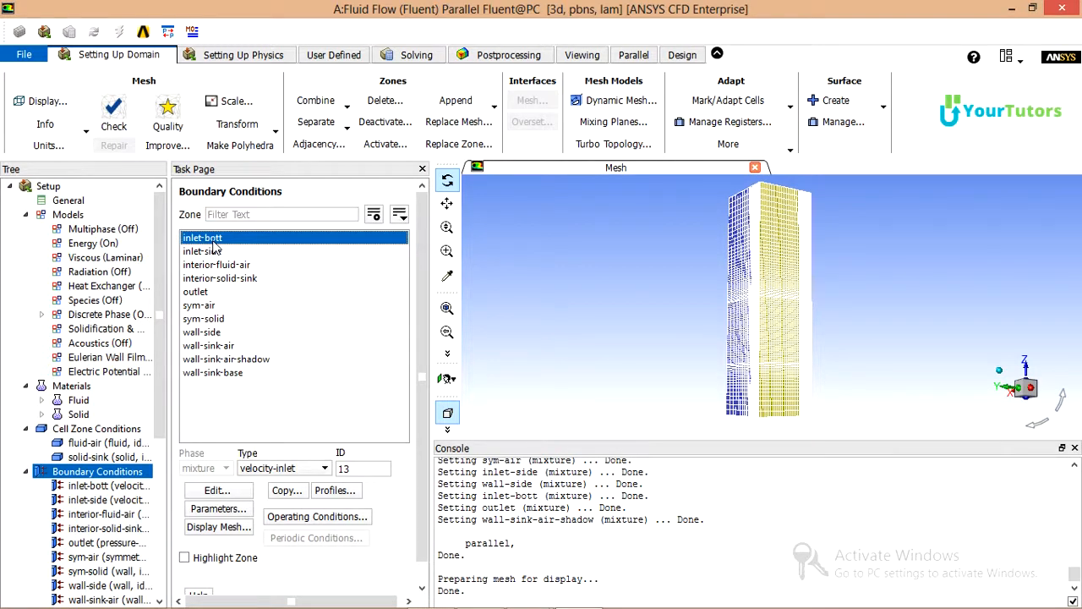
pyautogui.doubleClick(207, 238)
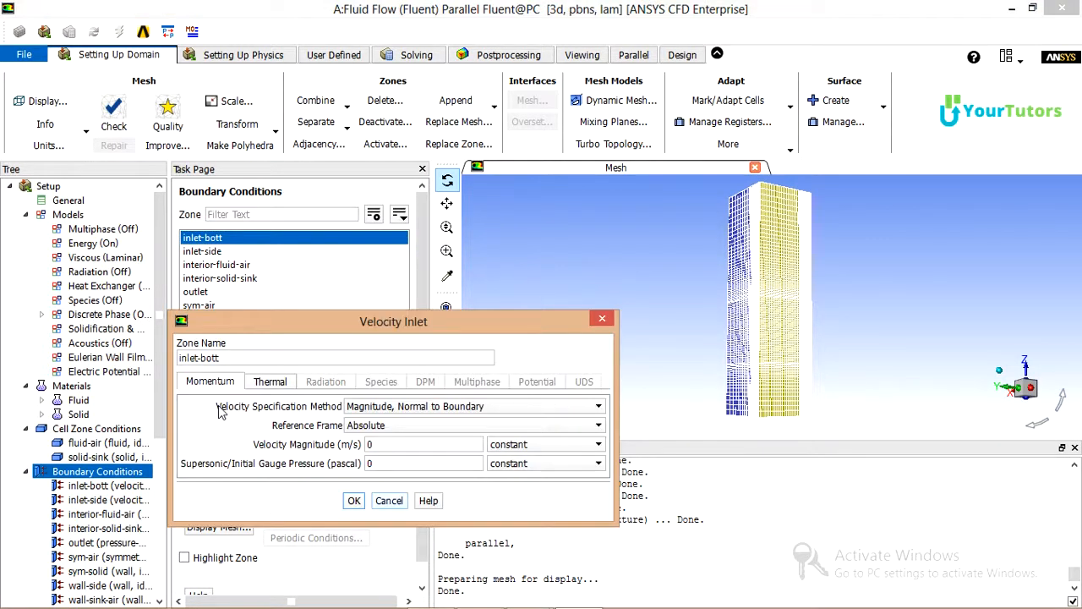
pyautogui.click(391, 501)
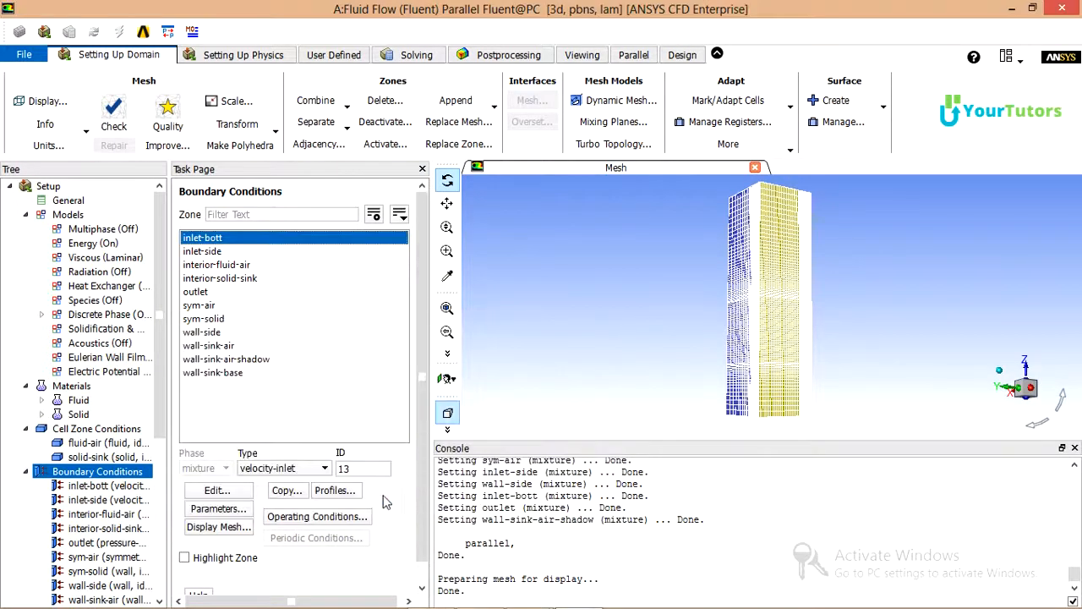
pyautogui.click(304, 470)
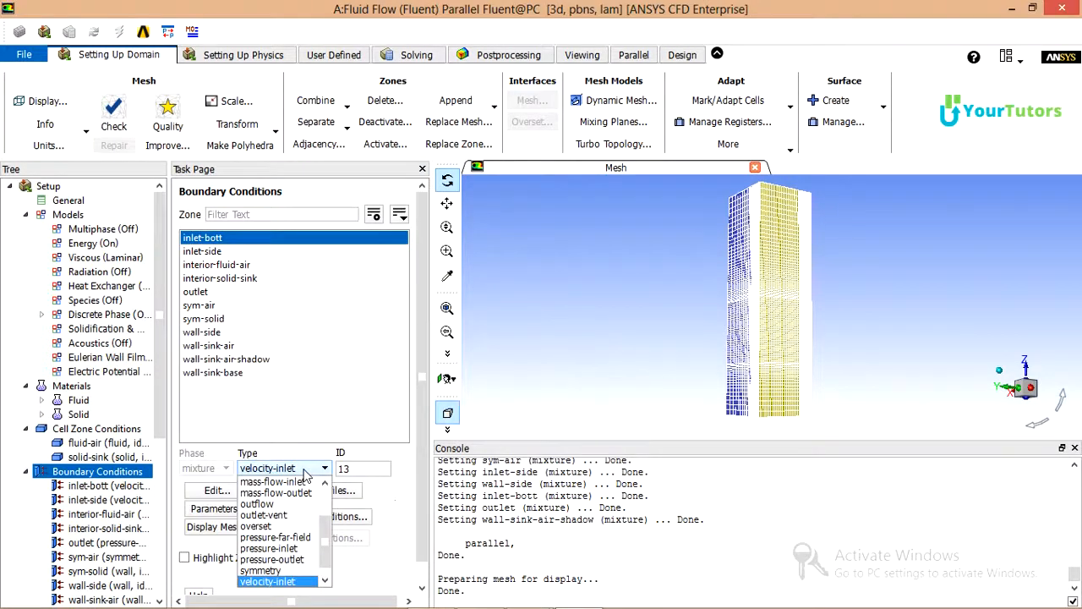
pyautogui.click(295, 548)
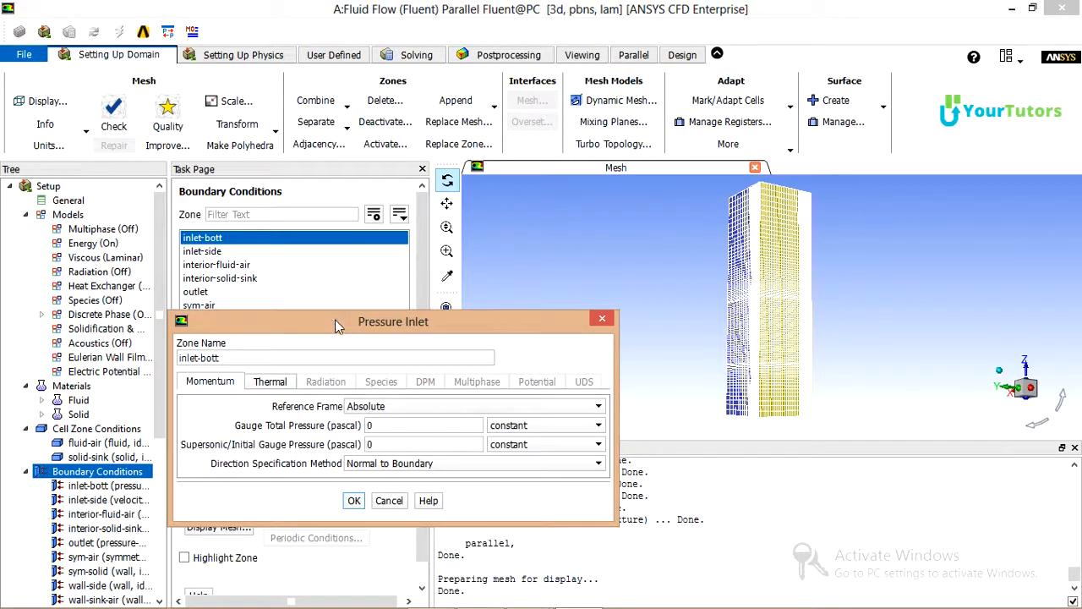
# Step: Set the total temperature of the inlet-bott pressure inlet to 290 K and accept the settings
pyautogui.moveTo(336, 326); pyautogui.dragTo(345, 221)
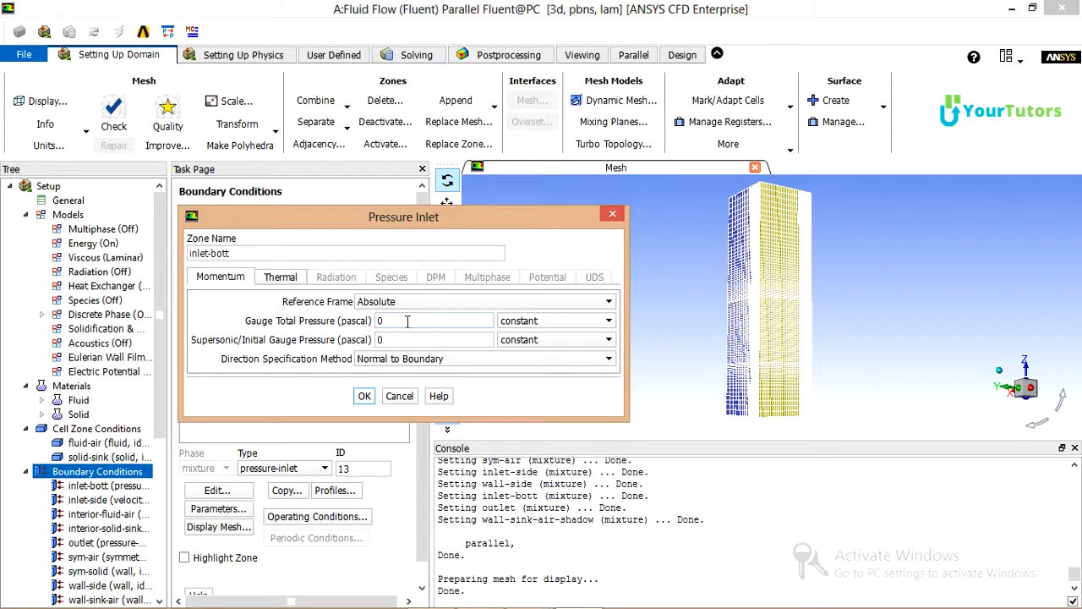
pyautogui.click(265, 284)
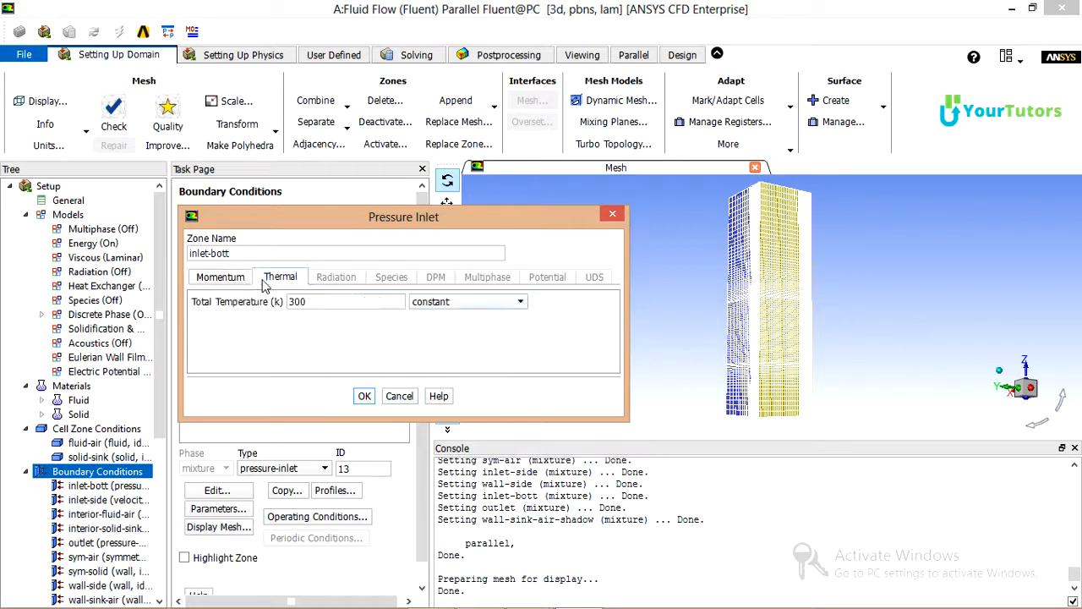
pyautogui.moveTo(314, 302); pyautogui.dragTo(269, 301)
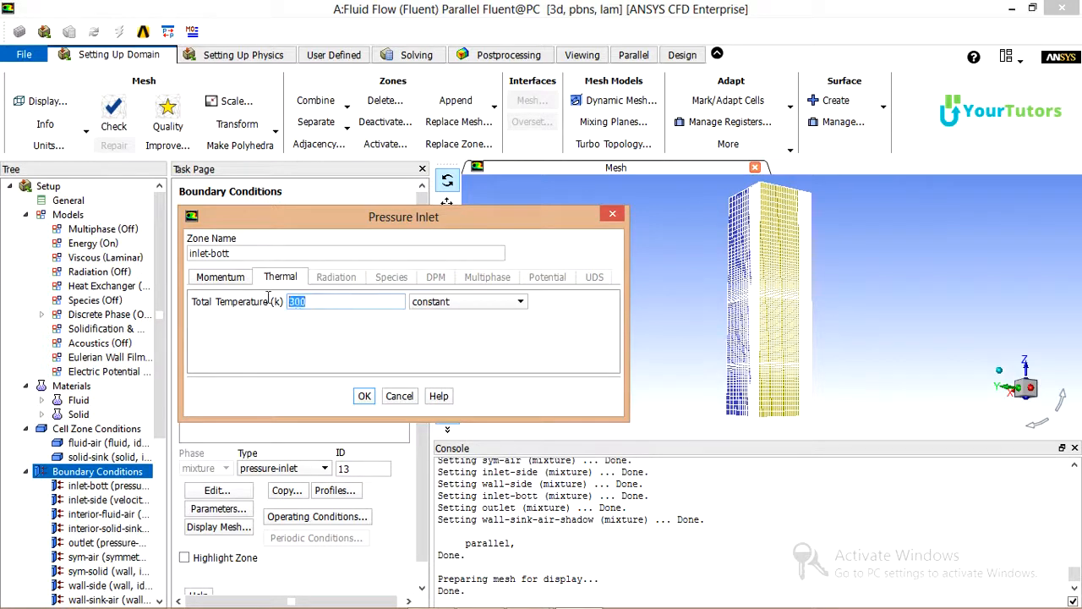
pyautogui.write('290')
pyautogui.click(363, 396)
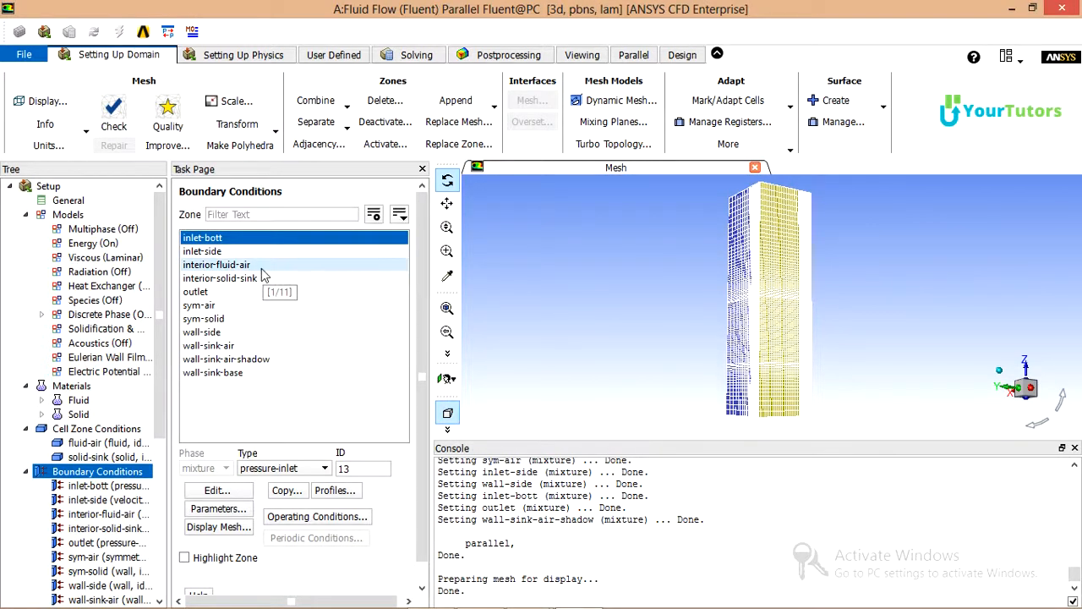
# Step: Change the boundary type of inlet-side to pressure-inlet and set its total temperature to 290 K
pyautogui.click(217, 253)
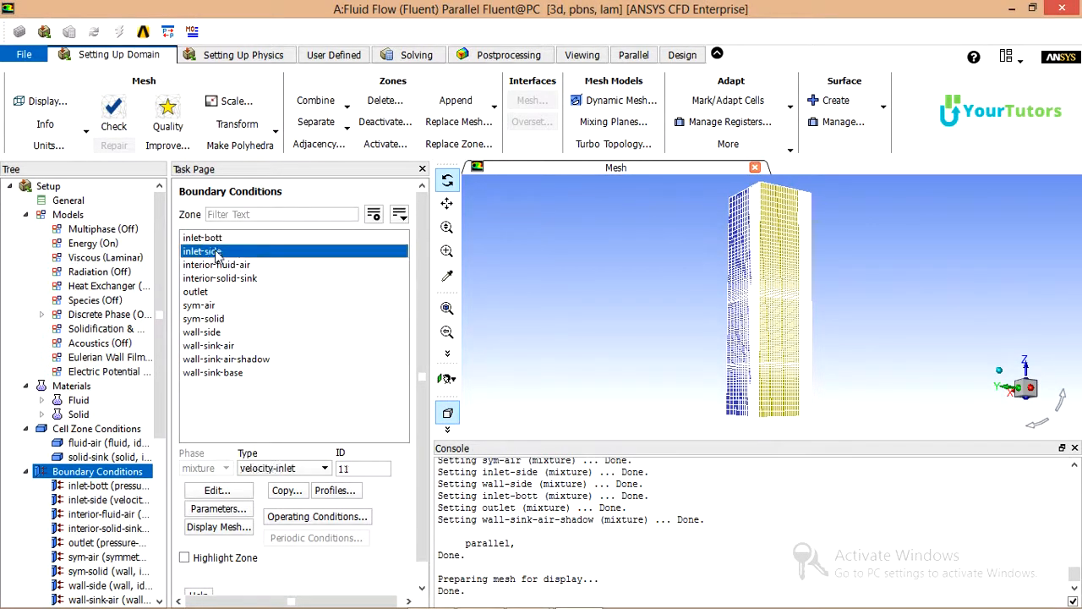
pyautogui.click(315, 468)
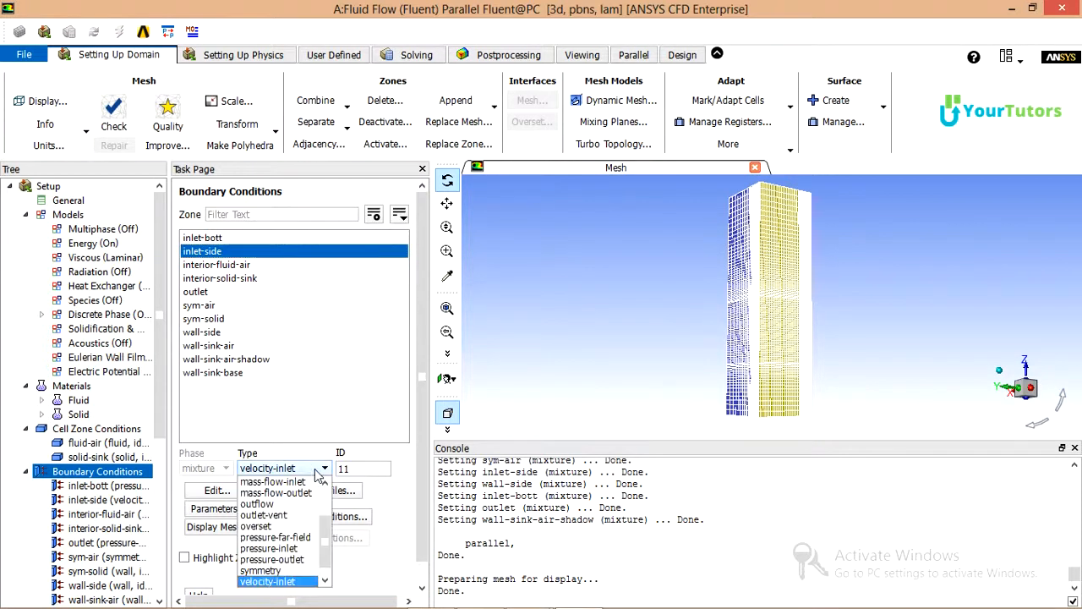
pyautogui.click(284, 550)
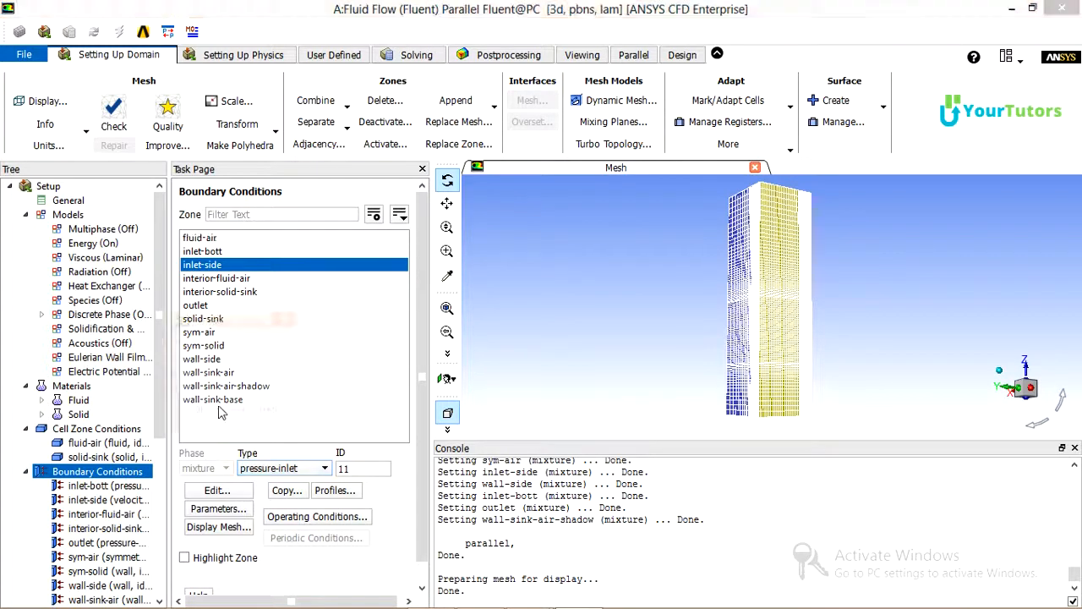
pyautogui.click(269, 383)
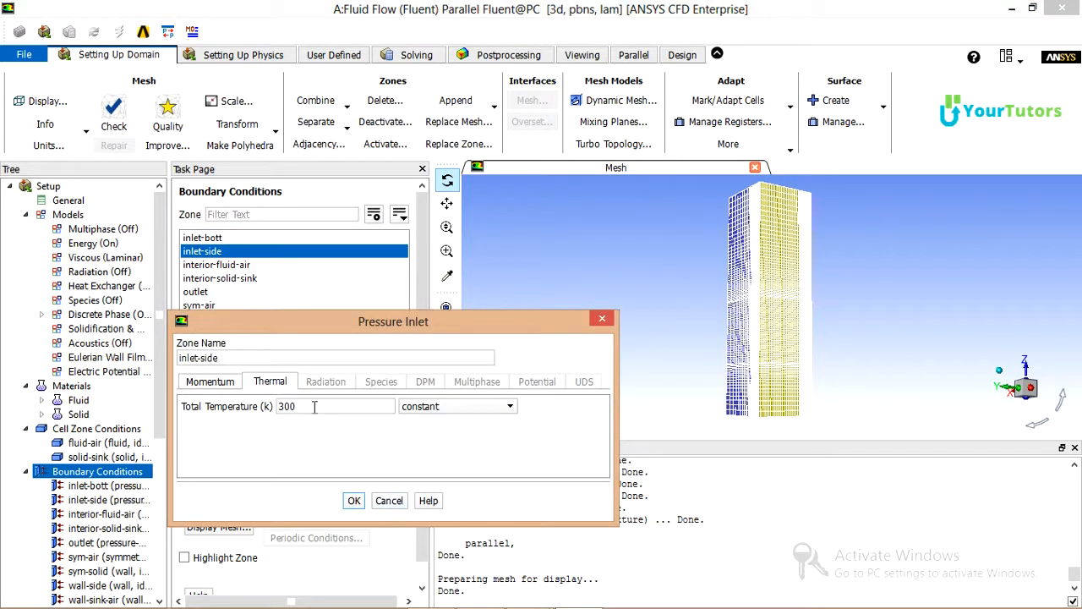
pyautogui.moveTo(313, 406); pyautogui.dragTo(203, 409)
pyautogui.write('290')
pyautogui.click(354, 501)
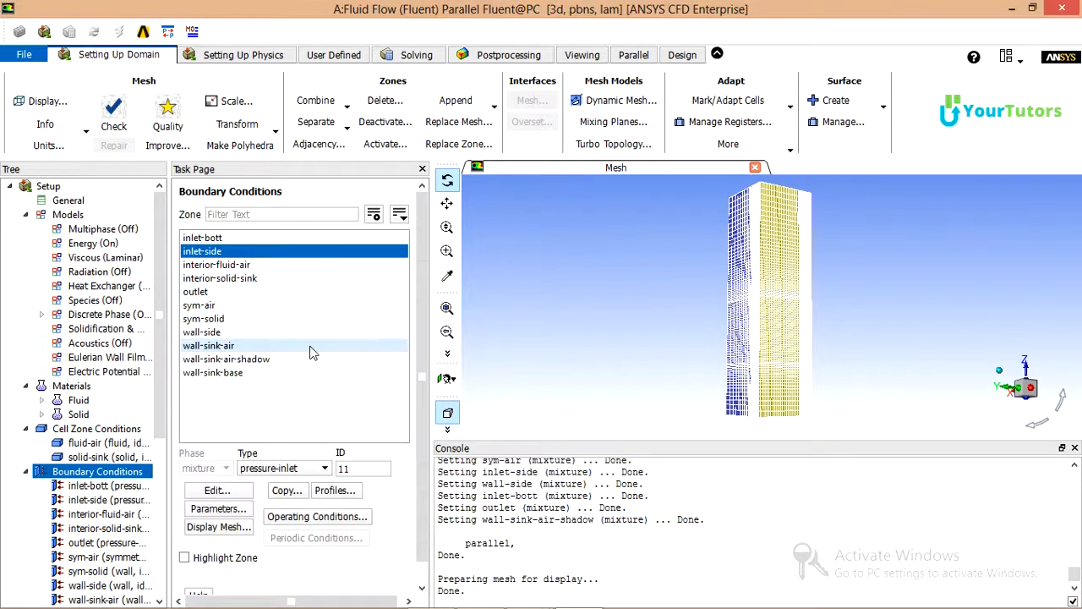
# Step: Set the backflow direction specification method of the outlet boundary to From Neighboring Cell
pyautogui.click(239, 266)
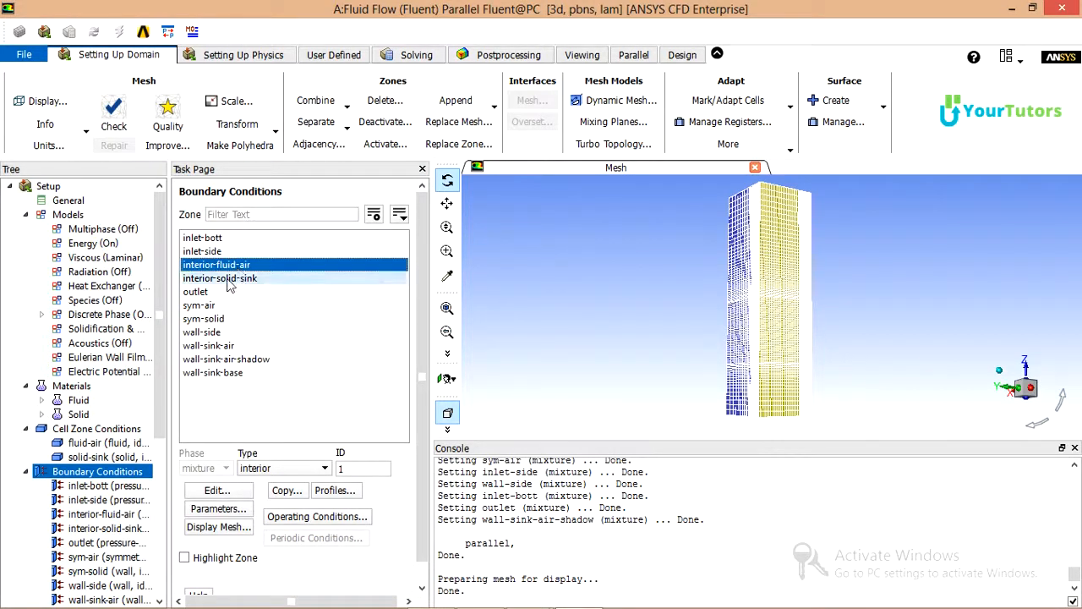
pyautogui.click(229, 281)
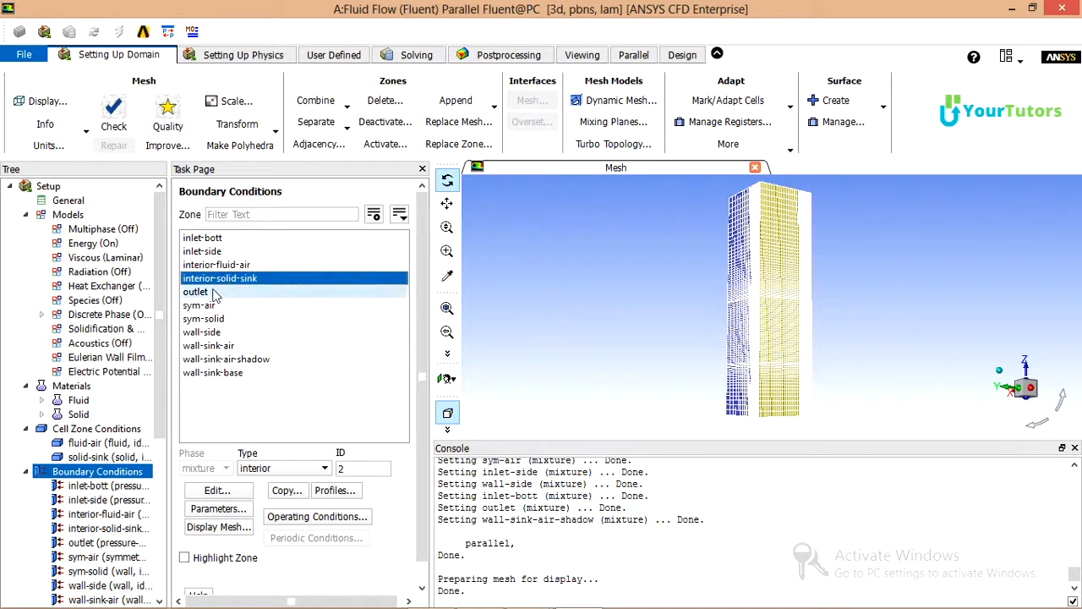
pyautogui.click(211, 293)
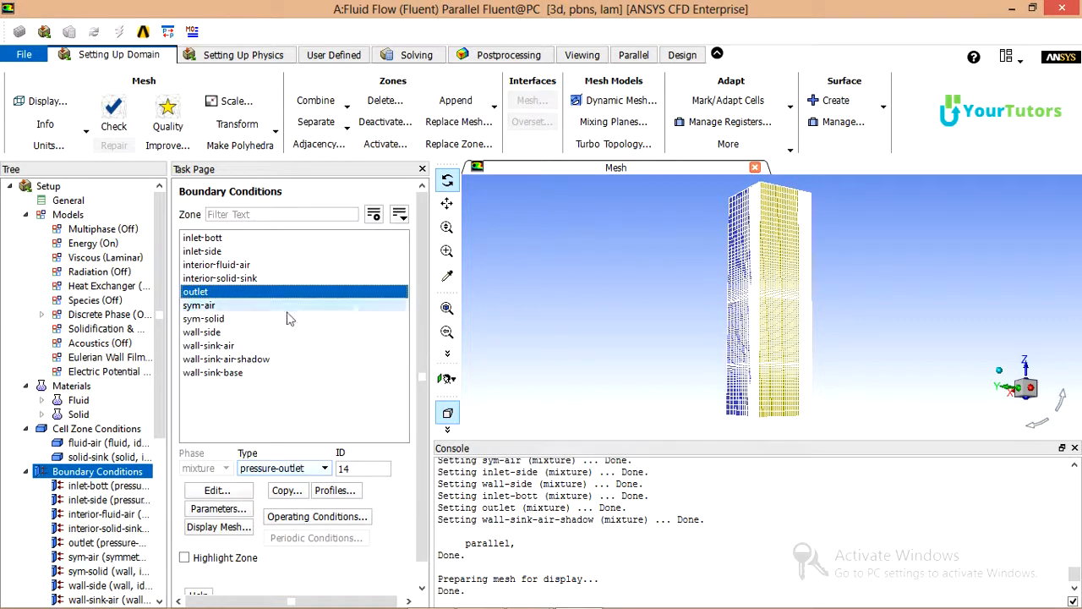
pyautogui.doubleClick(237, 295)
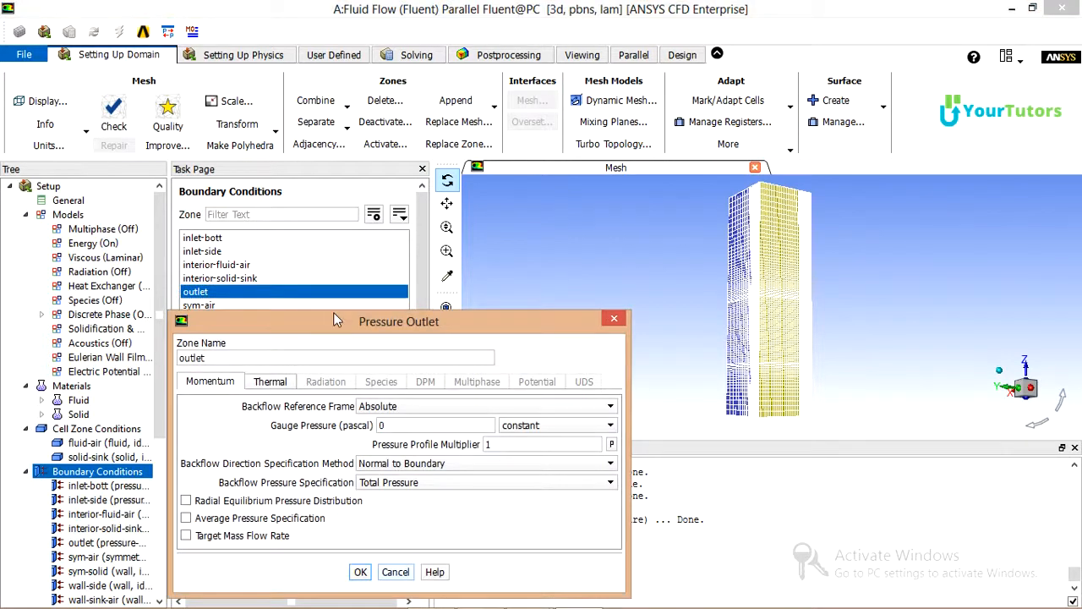
pyautogui.moveTo(334, 312); pyautogui.dragTo(382, 252)
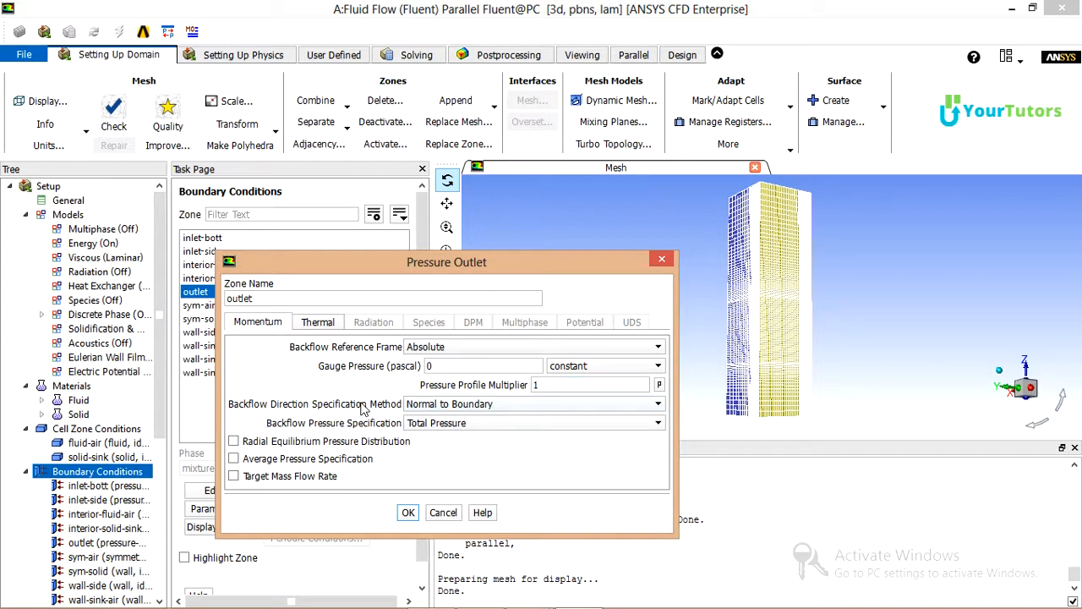
pyautogui.click(433, 409)
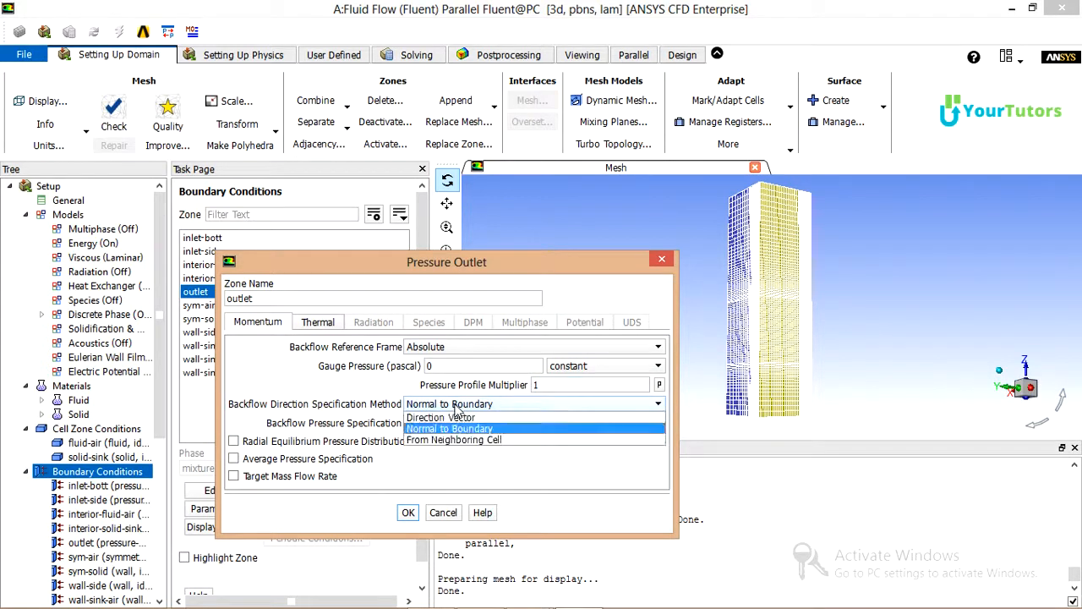
pyautogui.click(479, 441)
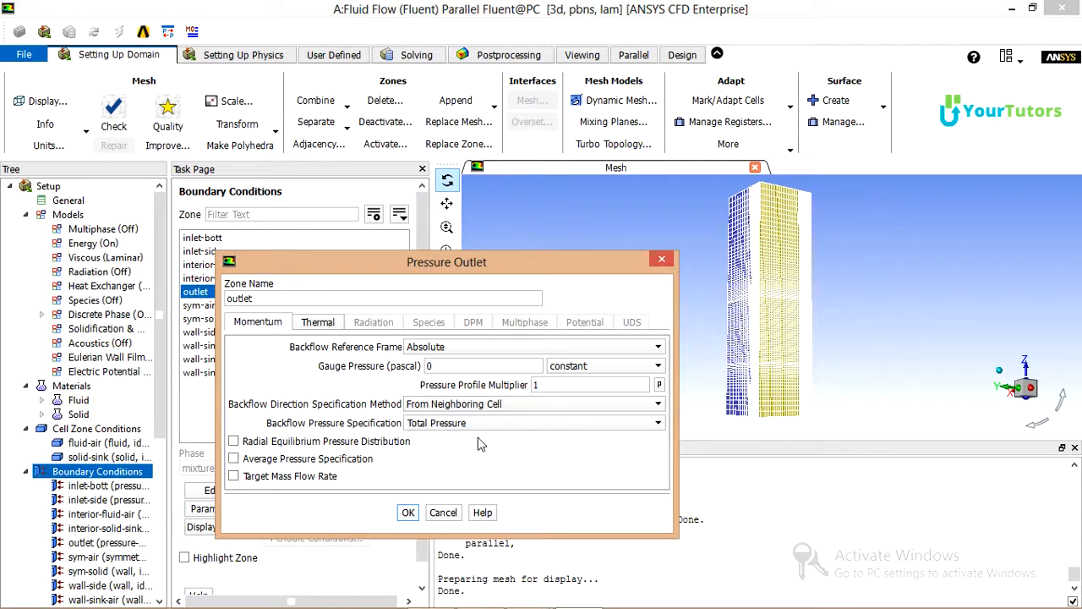
# Step: Set the backflow total temperature of the outlet to 290 K and accept the boundary settings
pyautogui.click(319, 325)
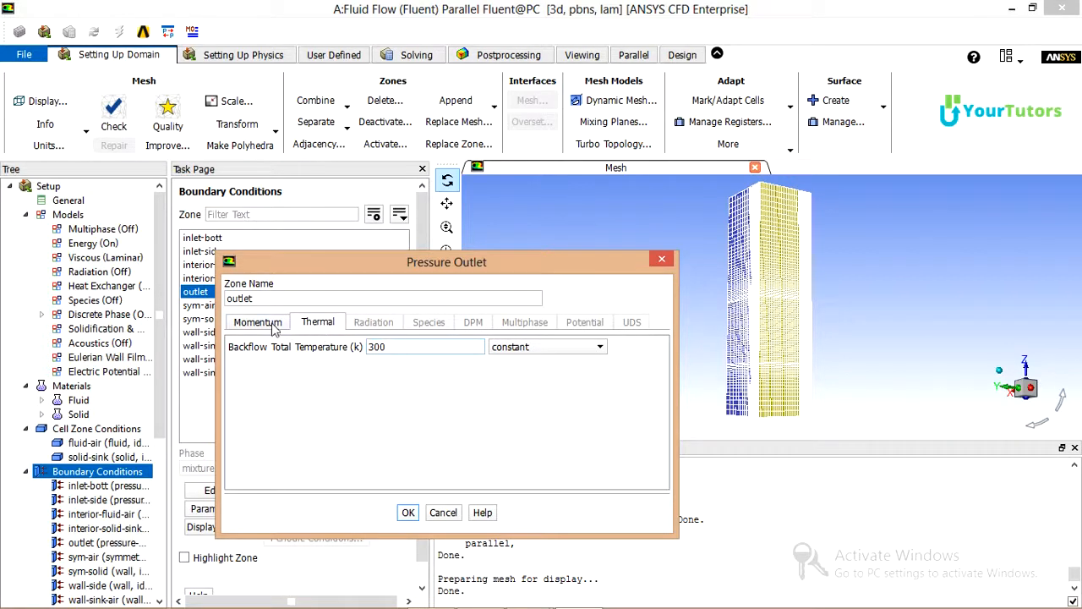
pyautogui.click(381, 353)
pyautogui.doubleClick(381, 353)
pyautogui.write('290')
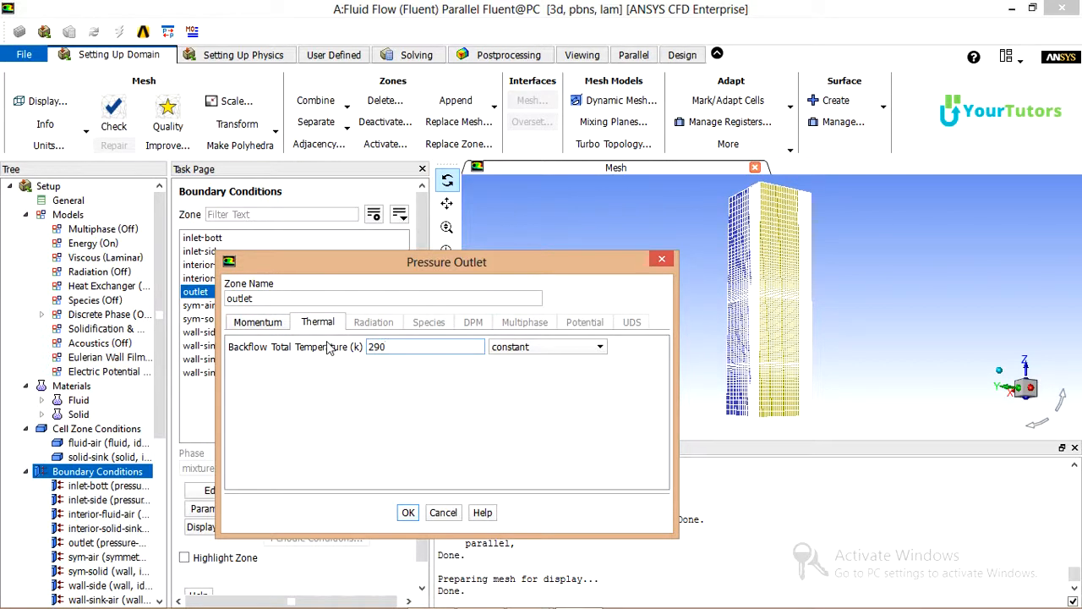
pyautogui.click(409, 513)
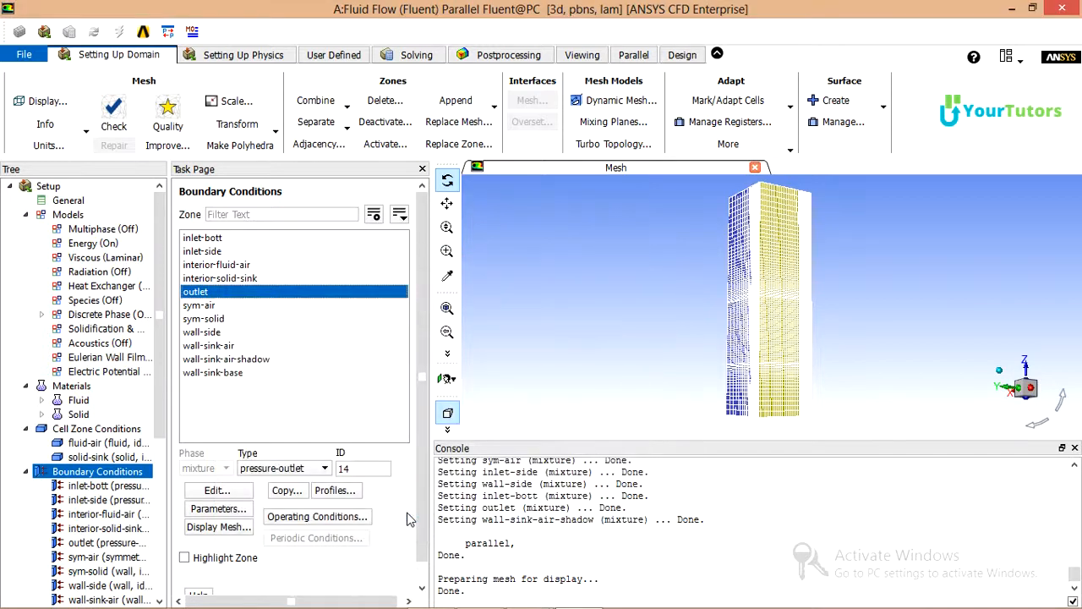
# Step: Change the boundary type of sym-solid to symmetry and accept the zone name
pyautogui.click(228, 305)
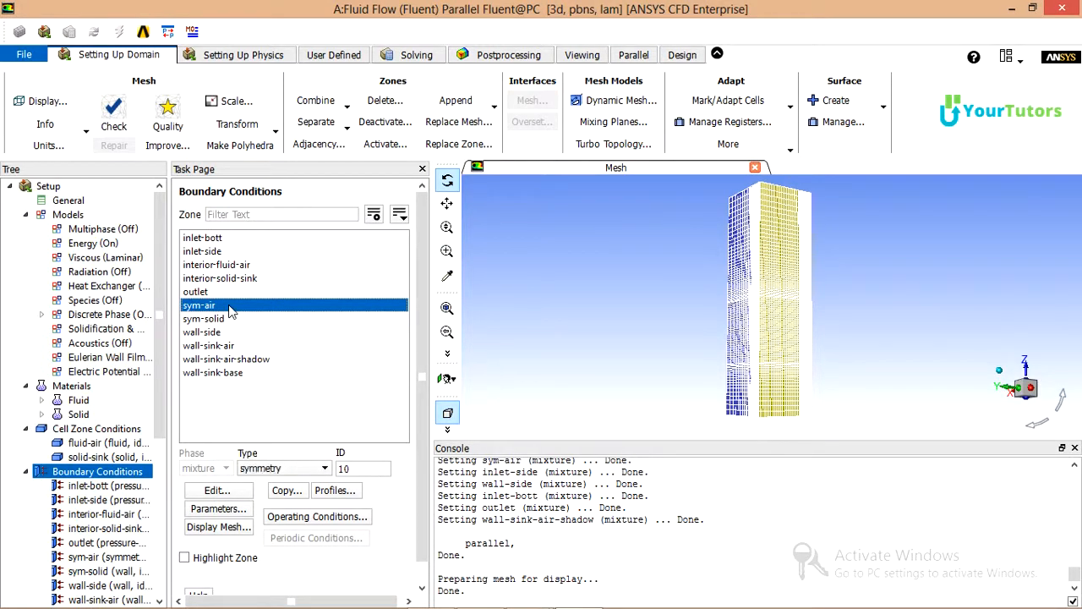
pyautogui.click(228, 319)
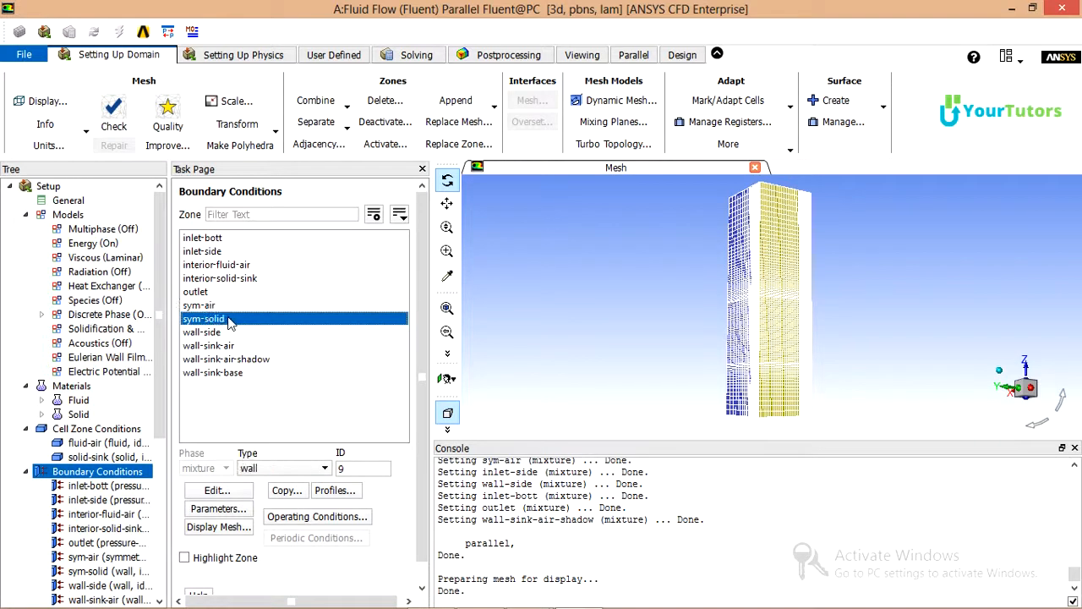
pyautogui.click(313, 471)
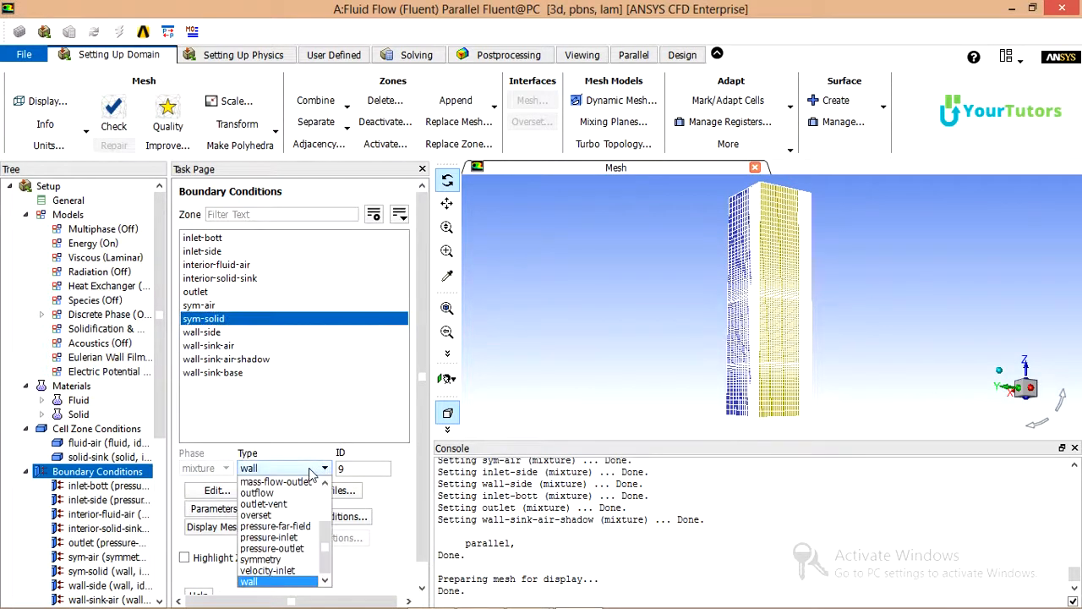
pyautogui.click(268, 560)
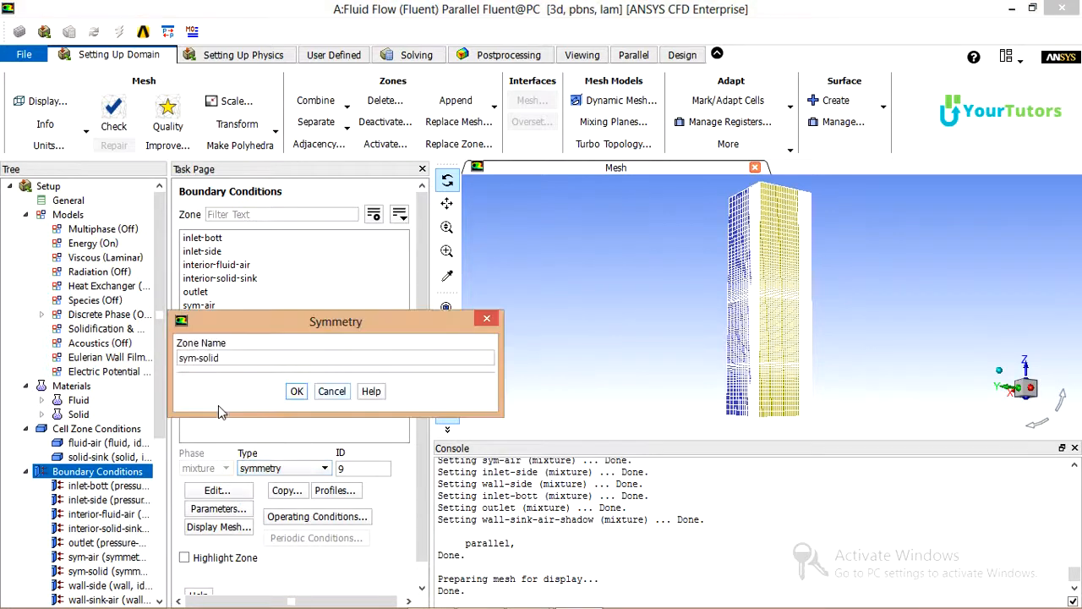
pyautogui.click(296, 390)
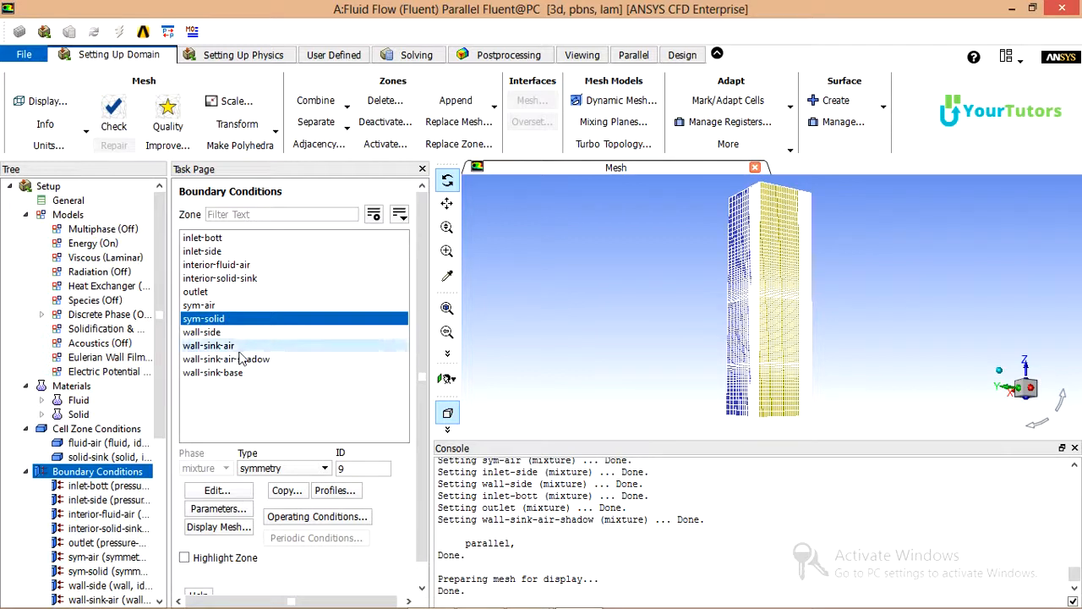
# Step: Check the momentum and thermal conditions of the wall-side boundary and accept them
pyautogui.click(212, 335)
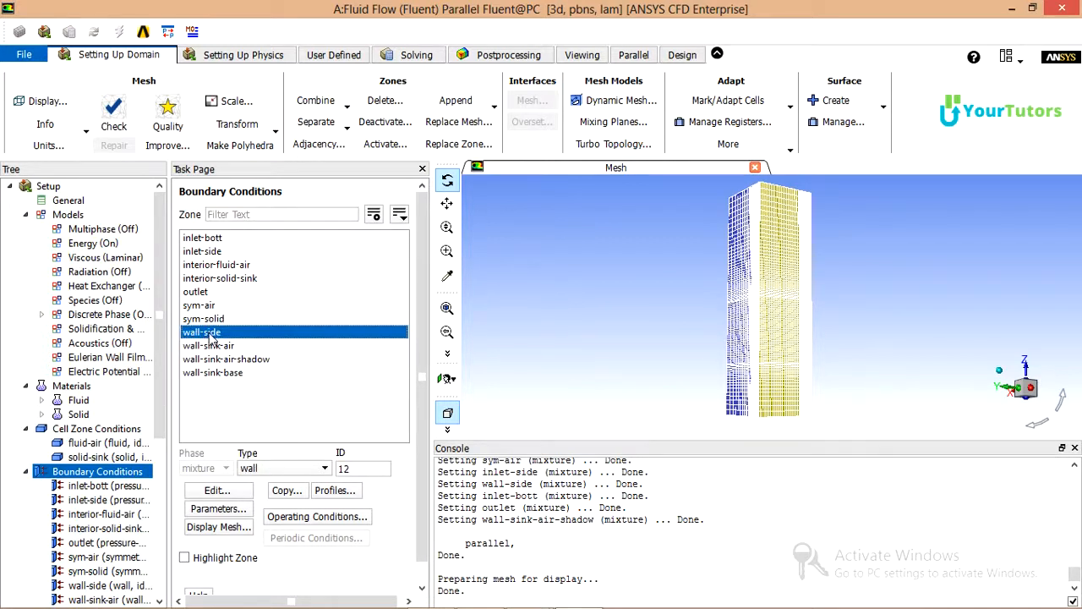
pyautogui.doubleClick(213, 334)
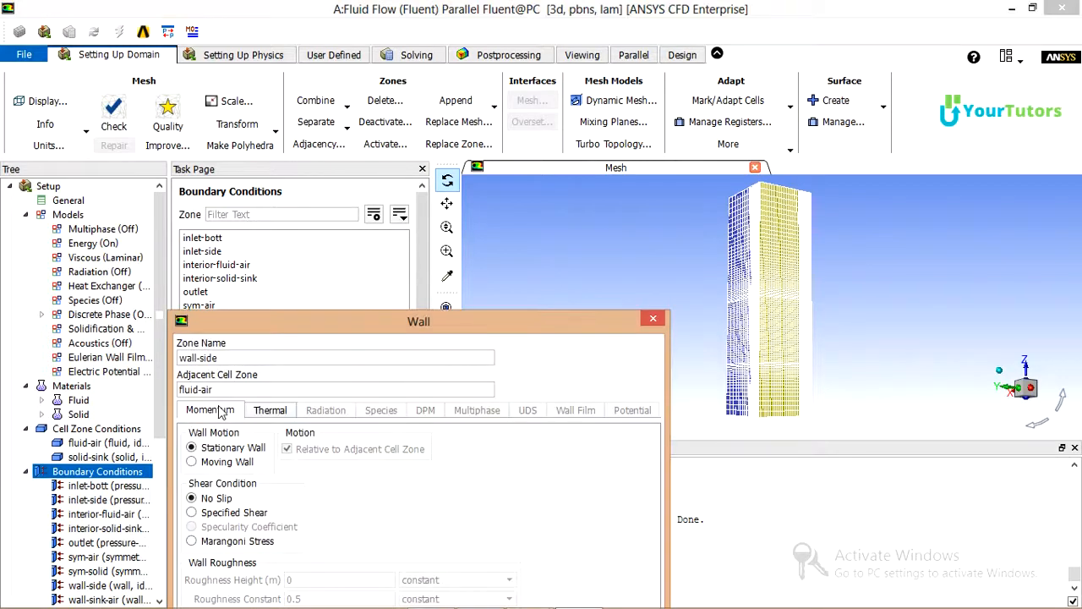
pyautogui.moveTo(333, 319); pyautogui.dragTo(391, 164)
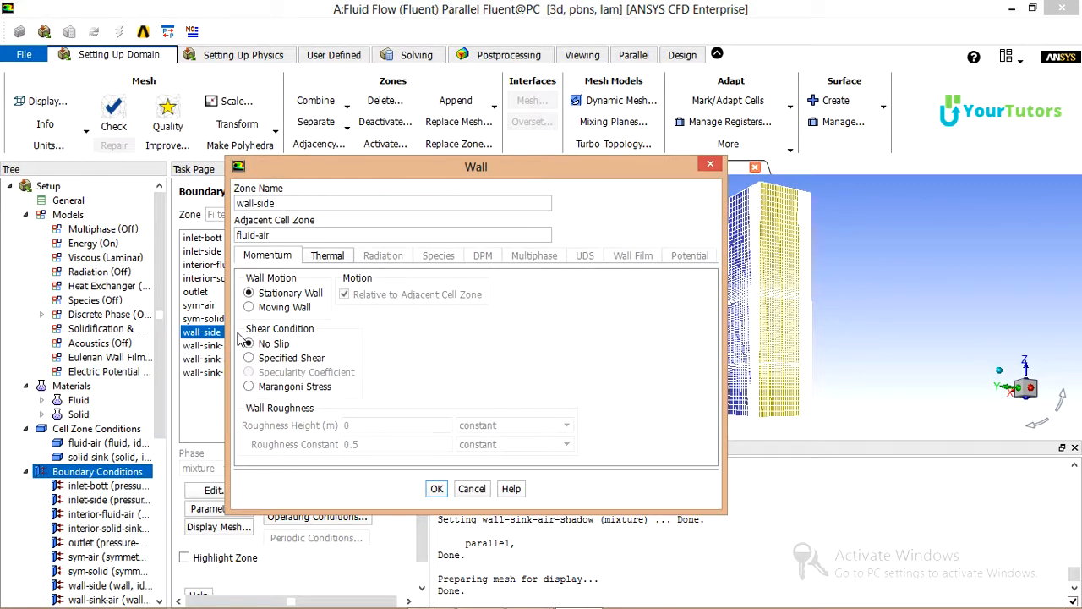
pyautogui.click(328, 261)
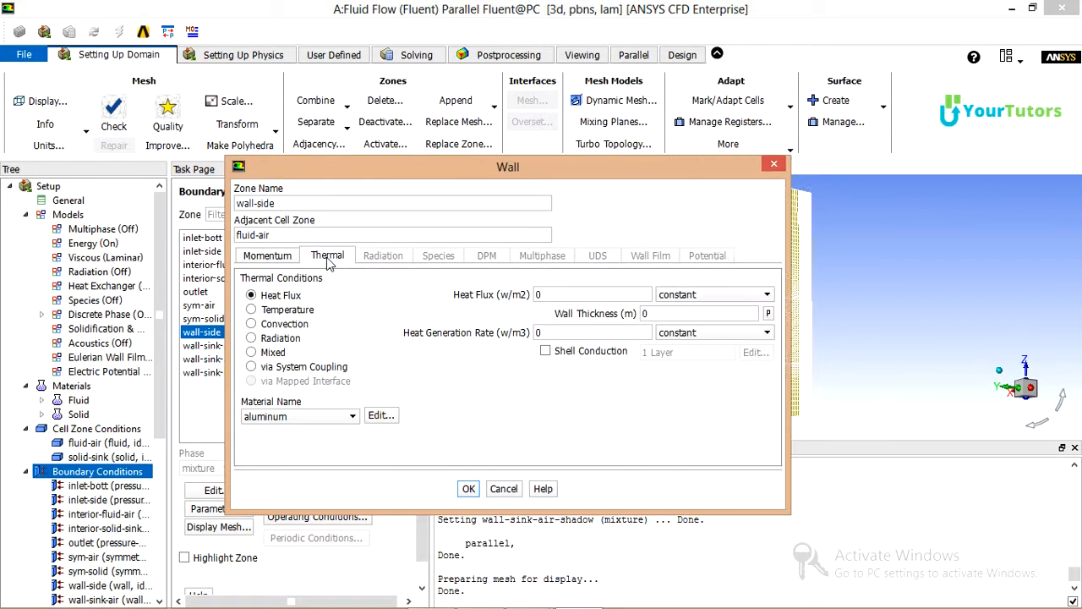
pyautogui.click(468, 488)
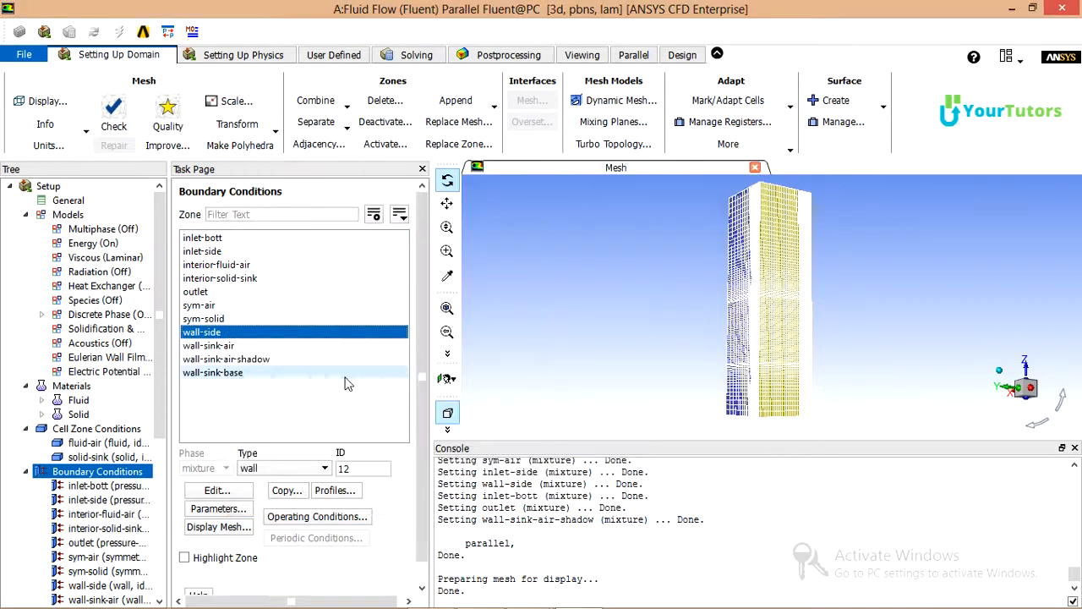
# Step: Check the thermal conditions of the wall-sink-air and wall-sink-air-shadow boundaries and accept both
pyautogui.click(217, 346)
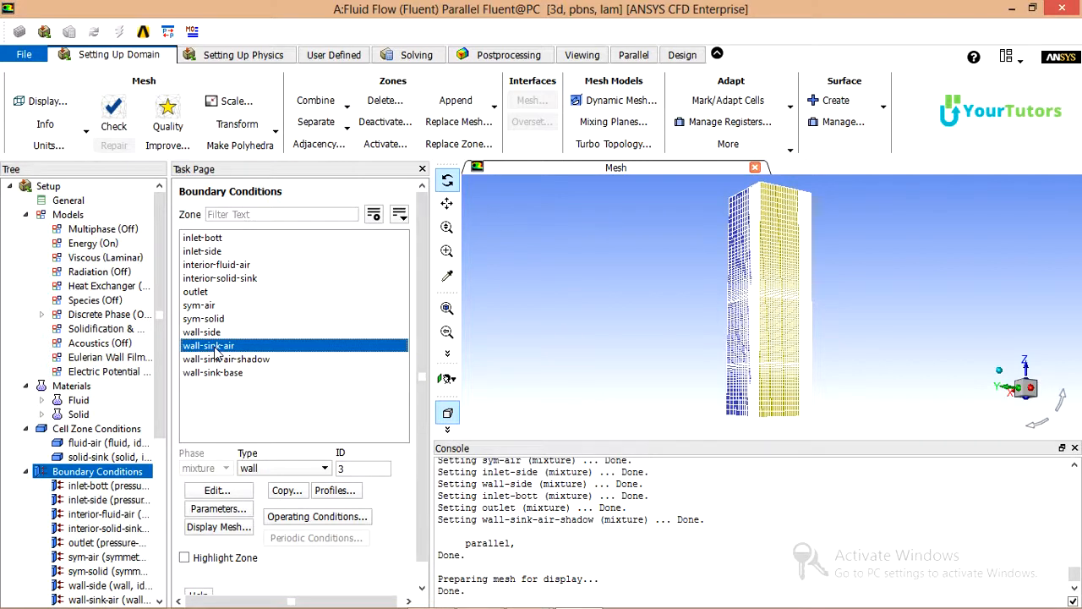
pyautogui.doubleClick(218, 346)
pyautogui.moveTo(345, 317); pyautogui.dragTo(401, 140)
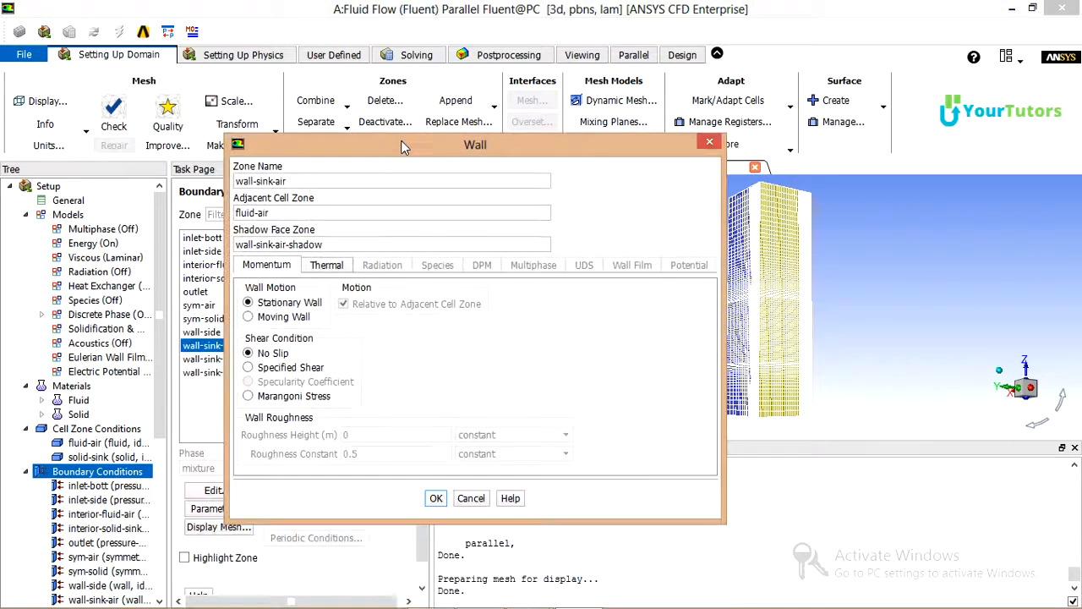
pyautogui.click(319, 269)
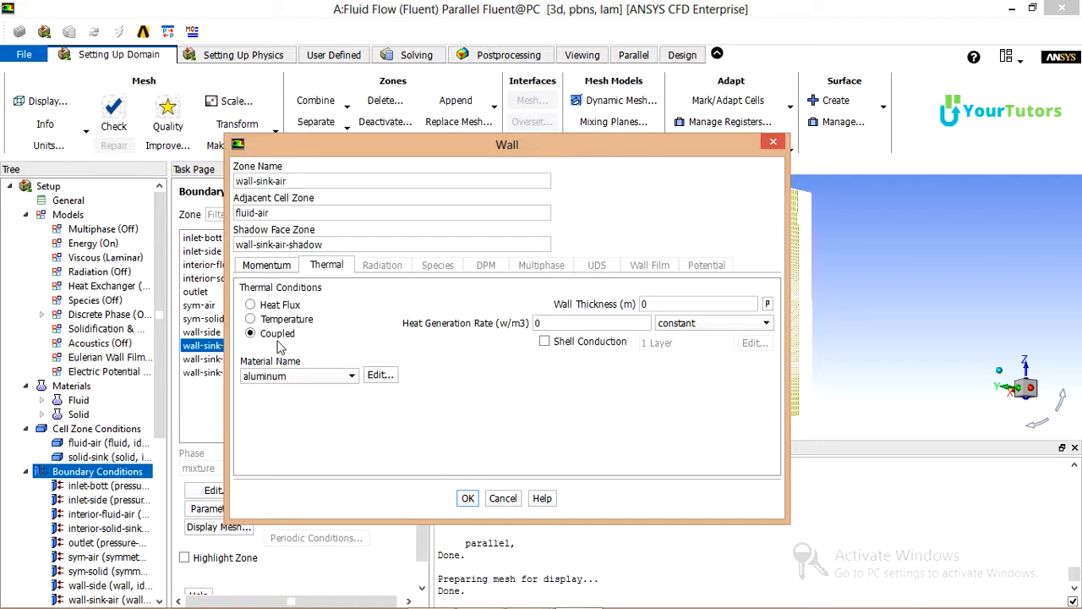
pyautogui.click(471, 504)
pyautogui.doubleClick(225, 359)
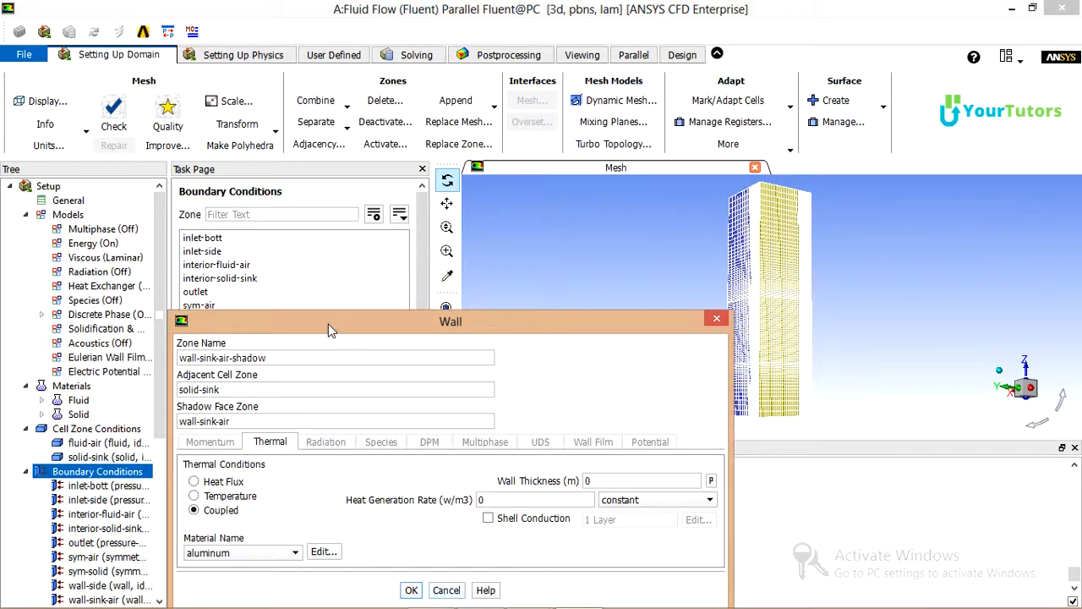
pyautogui.moveTo(330, 330); pyautogui.dragTo(350, 176)
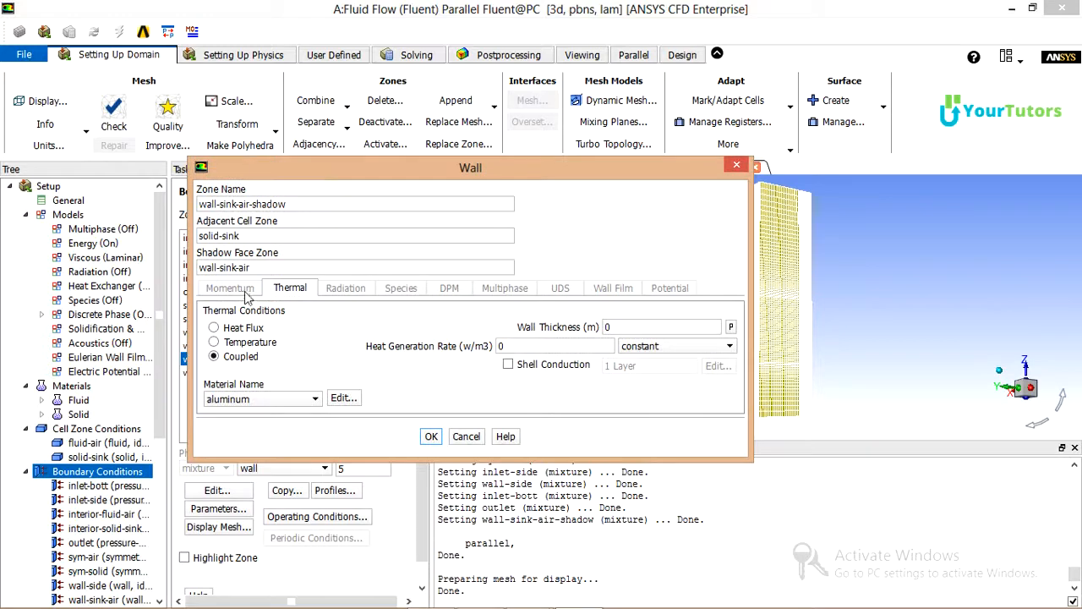
pyautogui.click(431, 436)
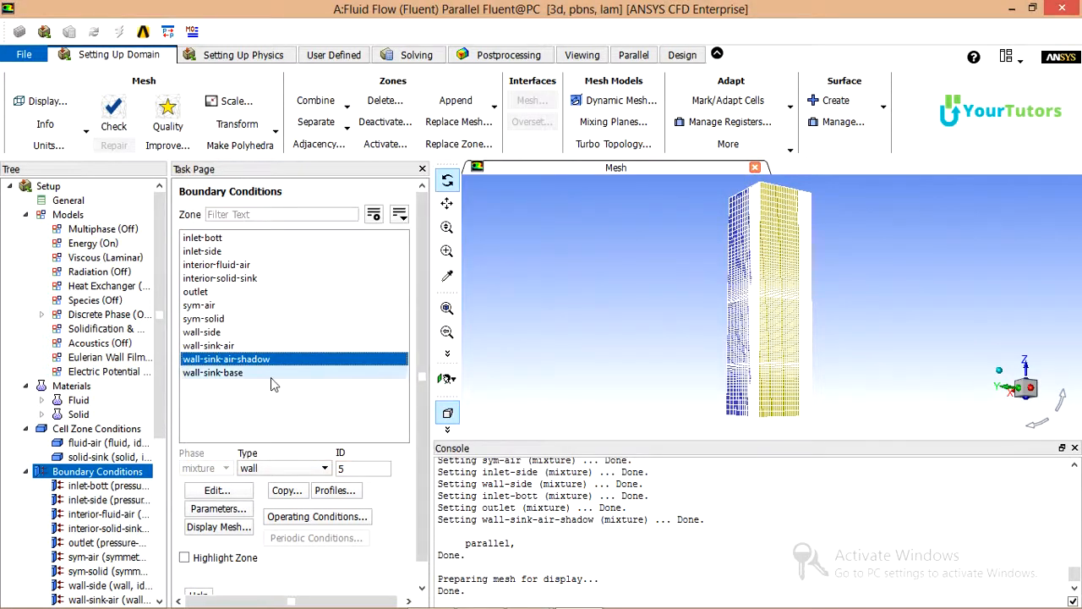
# Step: Set the thermal condition of wall-sink-base to a constant temperature of 350 K and accept the settings
pyautogui.click(225, 375)
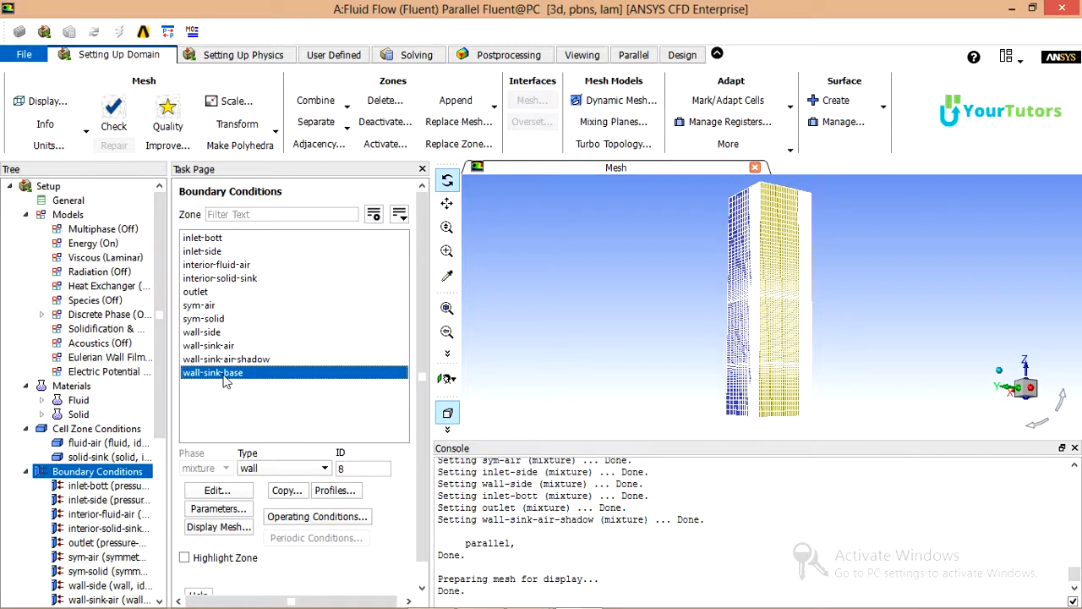
pyautogui.doubleClick(226, 378)
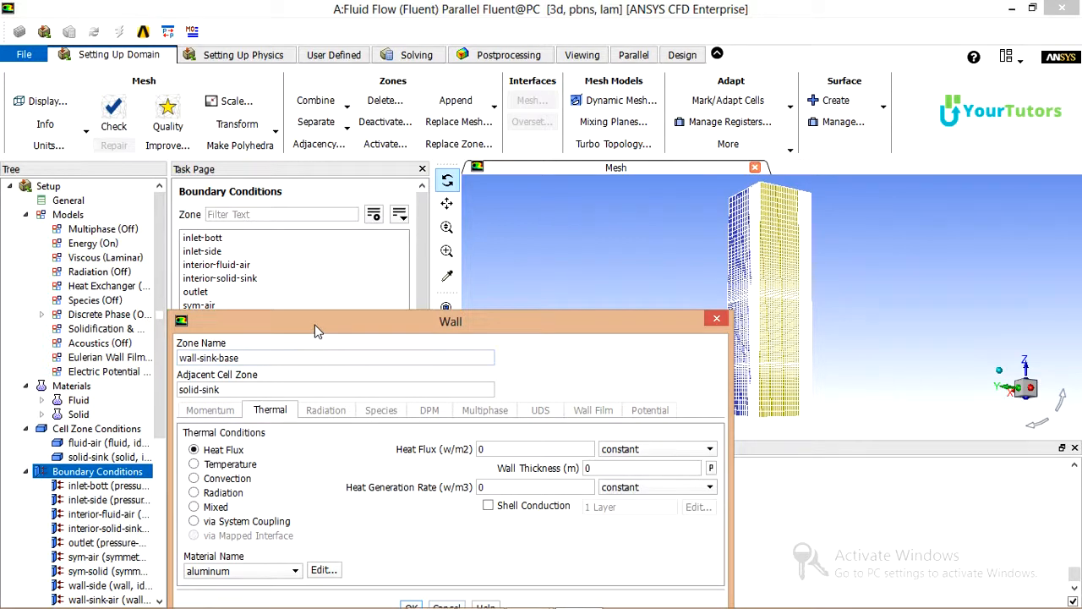
pyautogui.moveTo(314, 330); pyautogui.dragTo(332, 238)
pyautogui.click(214, 373)
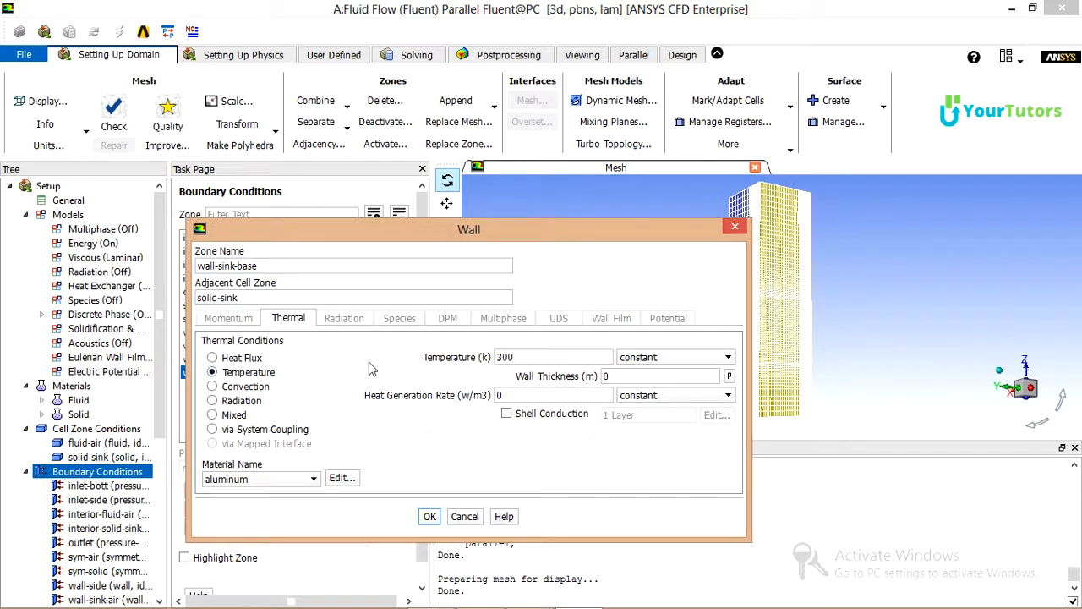
pyautogui.doubleClick(527, 357)
pyautogui.write('35')
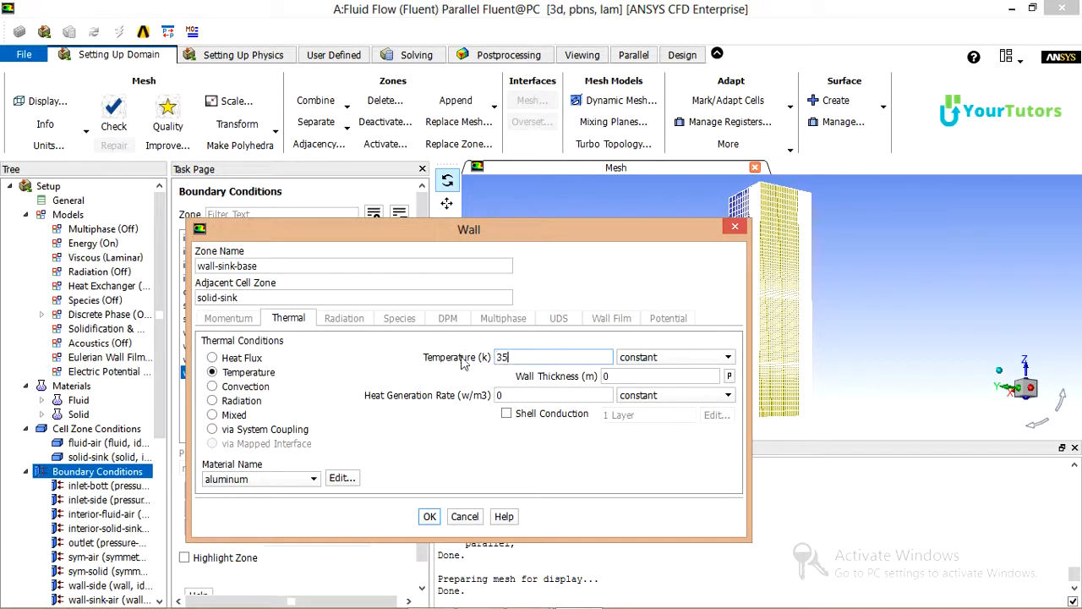
pyautogui.write('0')
pyautogui.click(430, 516)
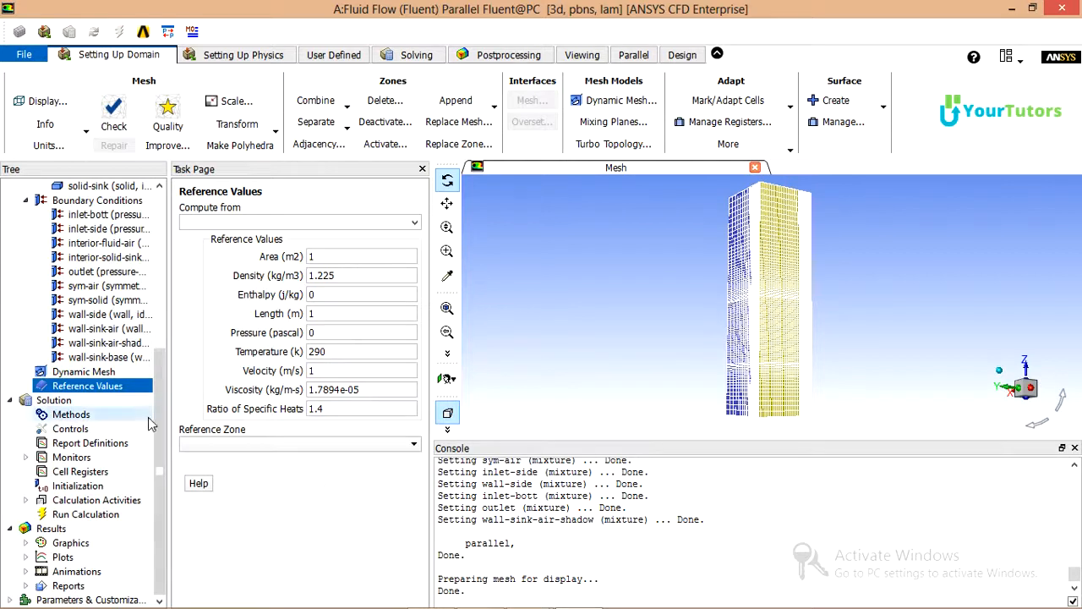
# Step: Set the pressure discretization to PRESTO! in the solution methods and enable High Order Term Relaxation
pyautogui.click(67, 416)
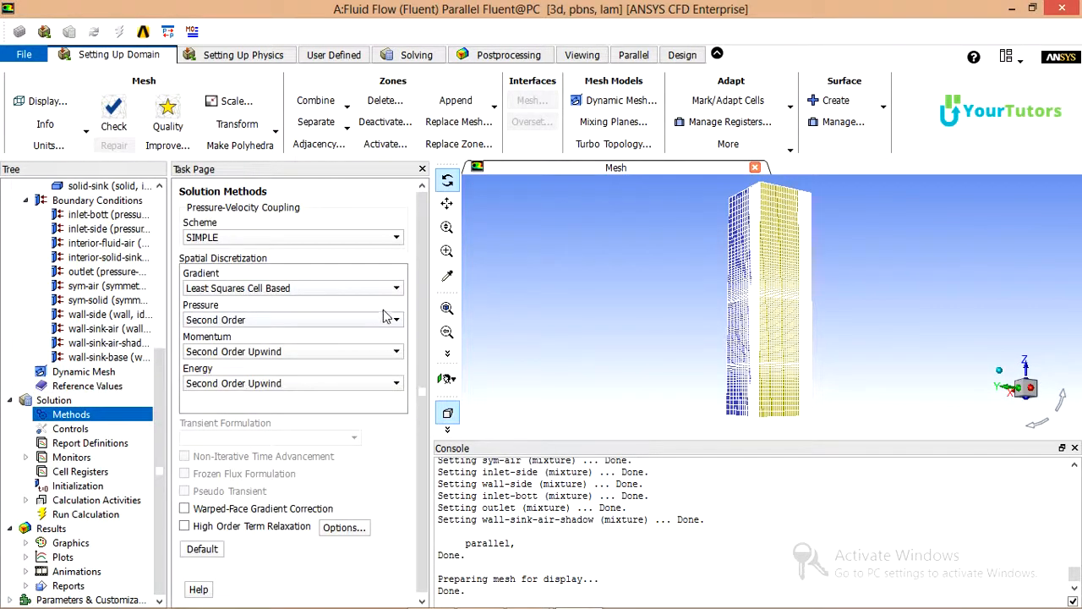
pyautogui.click(387, 319)
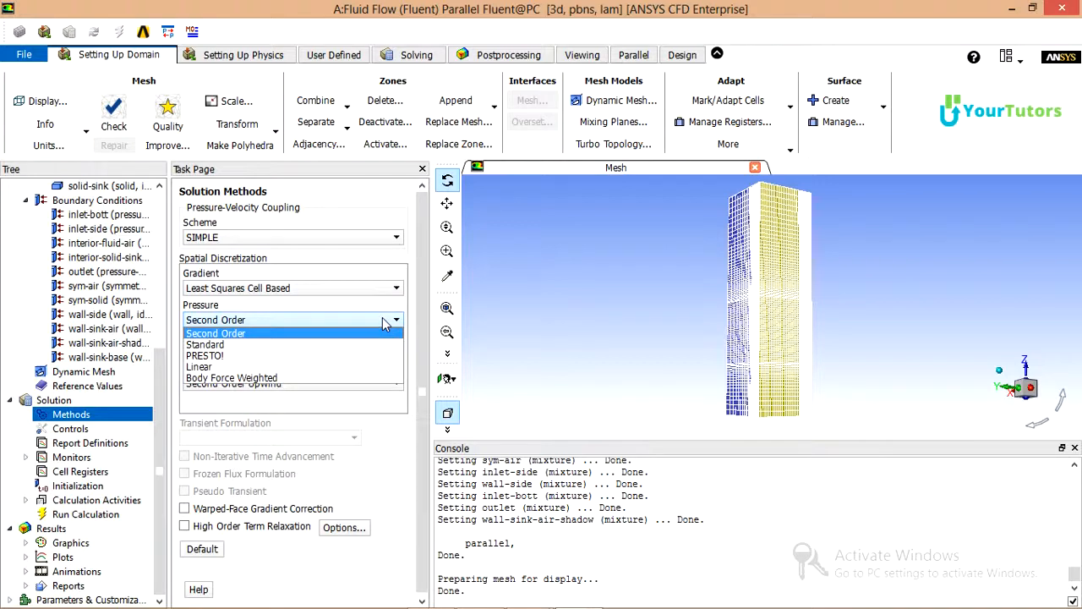
pyautogui.click(287, 364)
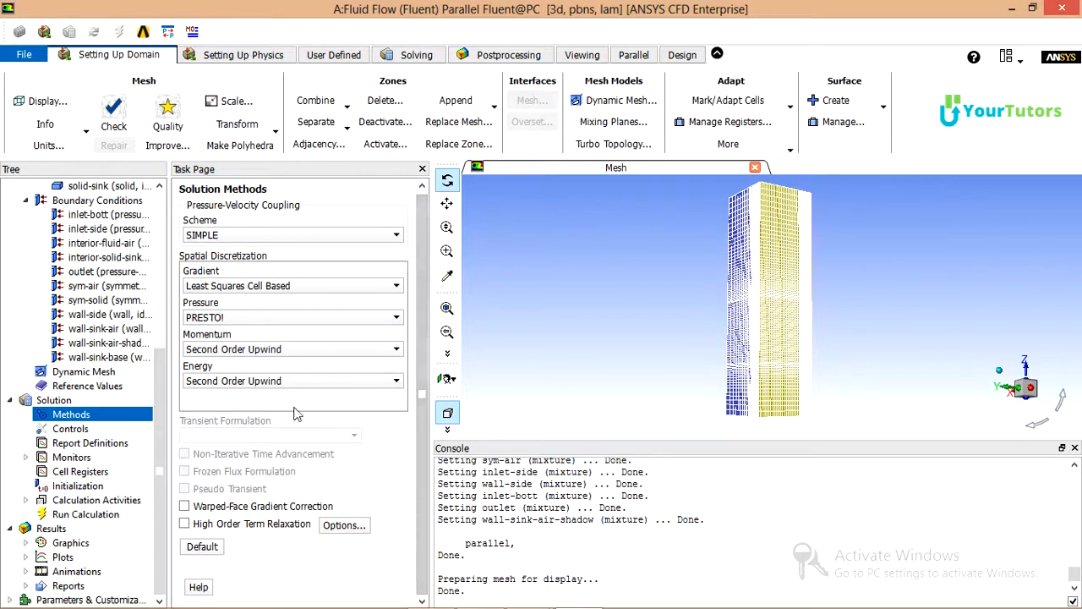
pyautogui.click(183, 525)
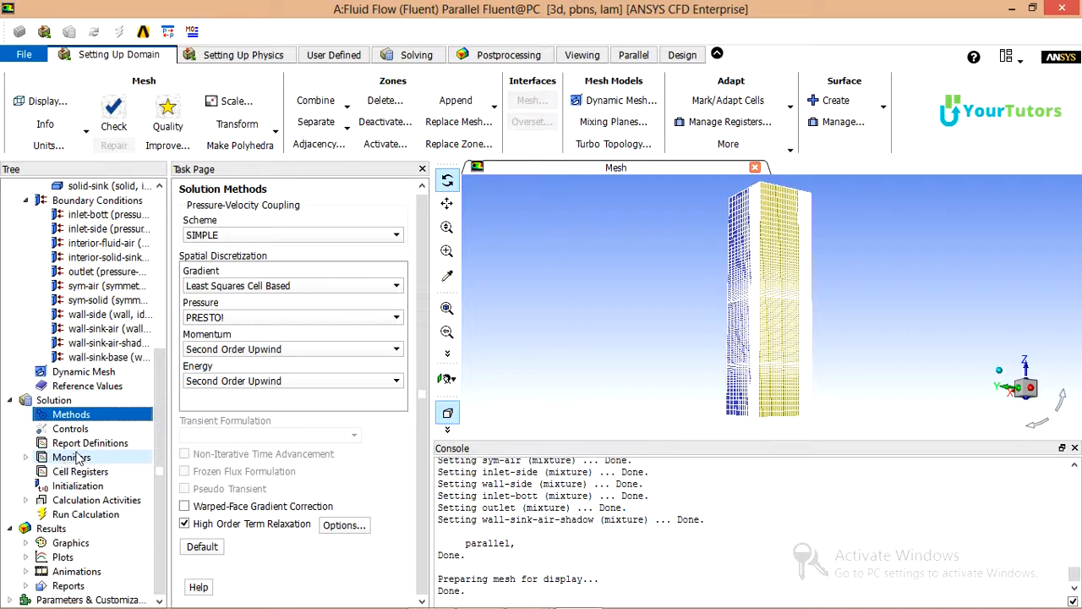
# Step: Set the absolute residual criteria for continuity and the x, y and z velocities to 0.00001 and accept the settings
pyautogui.click(25, 458)
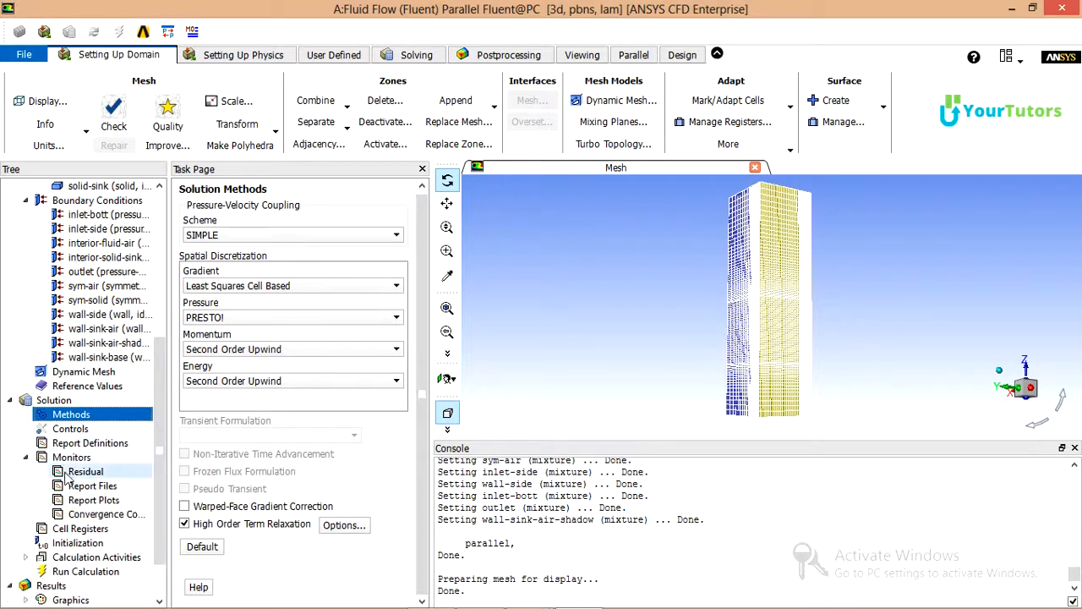
pyautogui.click(78, 475)
pyautogui.doubleClick(78, 472)
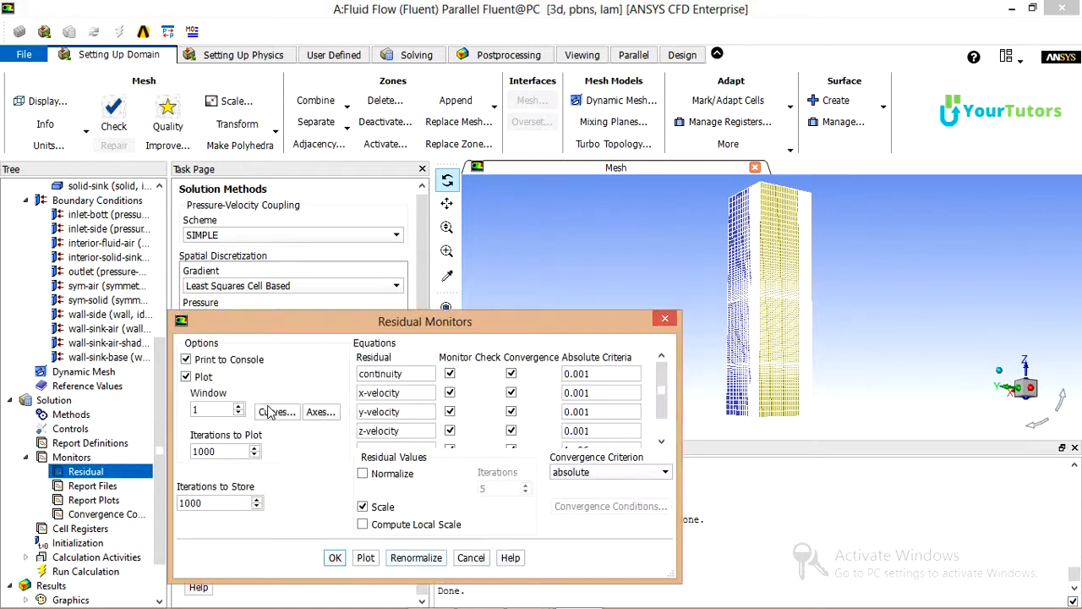
pyautogui.click(586, 373)
pyautogui.write('00')
pyautogui.click(578, 392)
pyautogui.write('00')
pyautogui.click(578, 412)
pyautogui.write('00')
pyautogui.click(579, 431)
pyautogui.write('00')
pyautogui.scroll(-1, 575, 406)
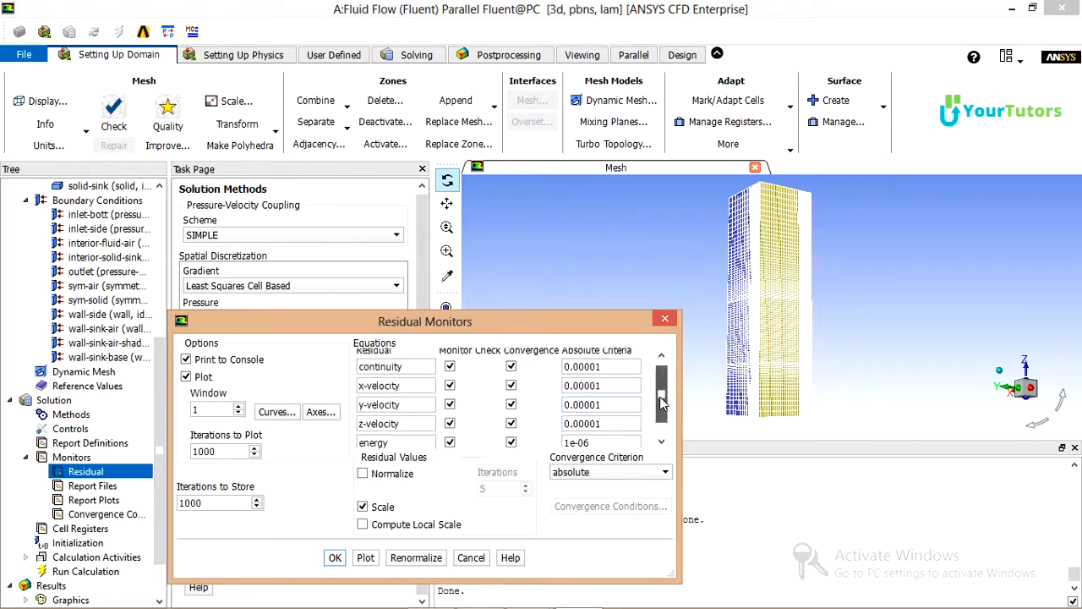
pyautogui.click(335, 558)
# Step: Initialize the solution with Standard Initialization and an initial temperature of 290 K
pyautogui.scroll(-1, 163, 468)
pyautogui.scroll(-2, 163, 478)
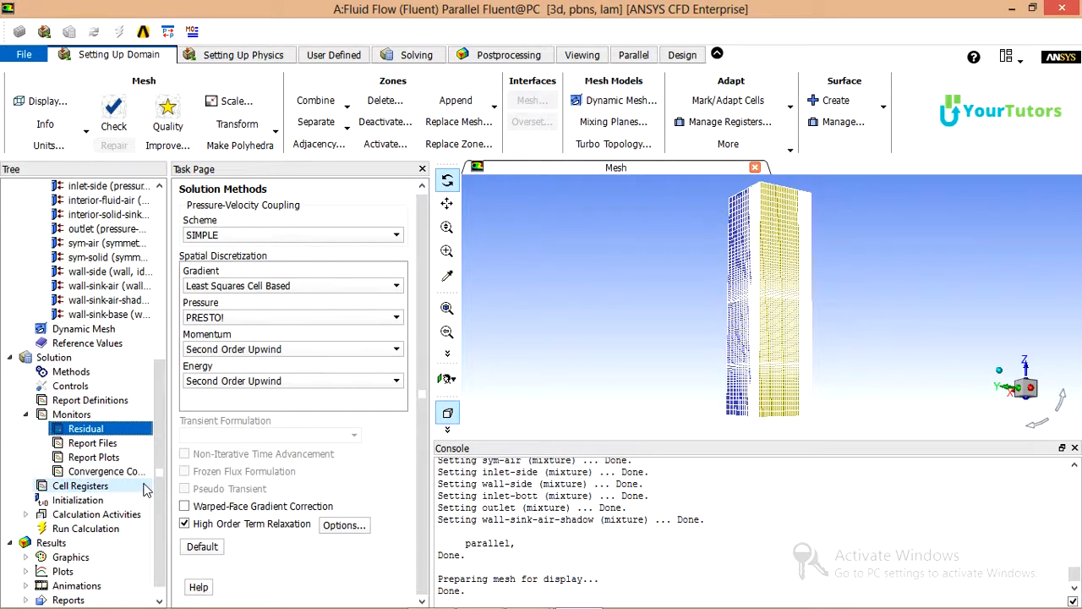
pyautogui.click(84, 501)
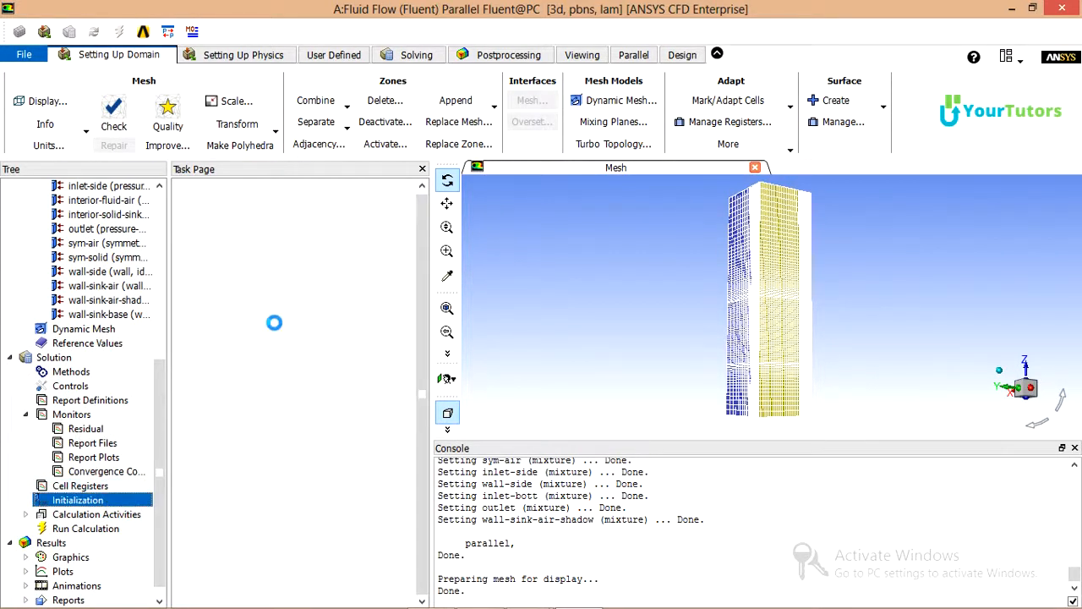
pyautogui.click(246, 237)
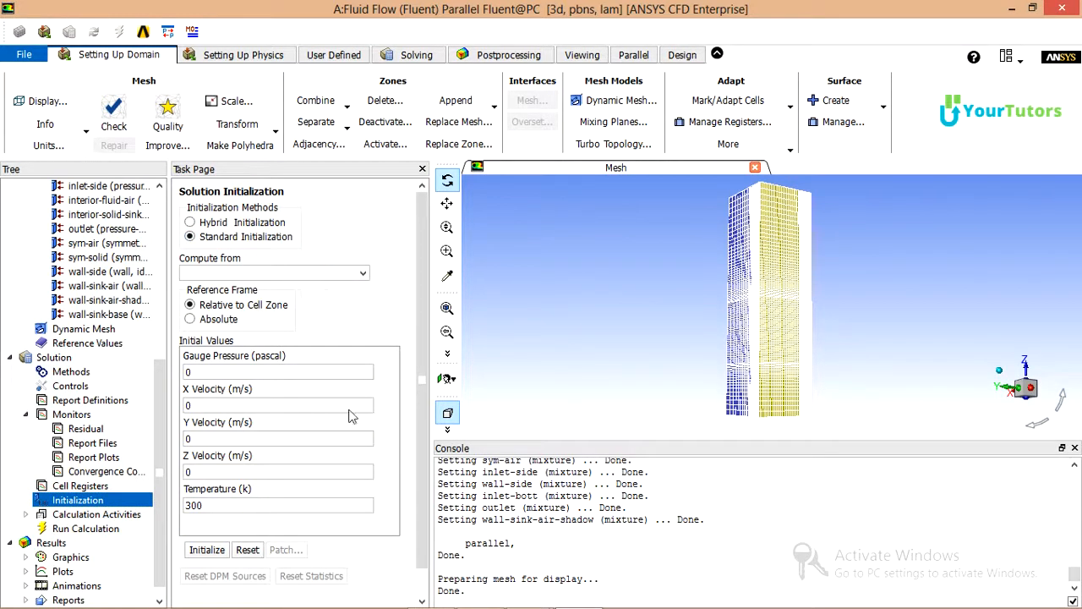
pyautogui.click(209, 506)
pyautogui.doubleClick(209, 506)
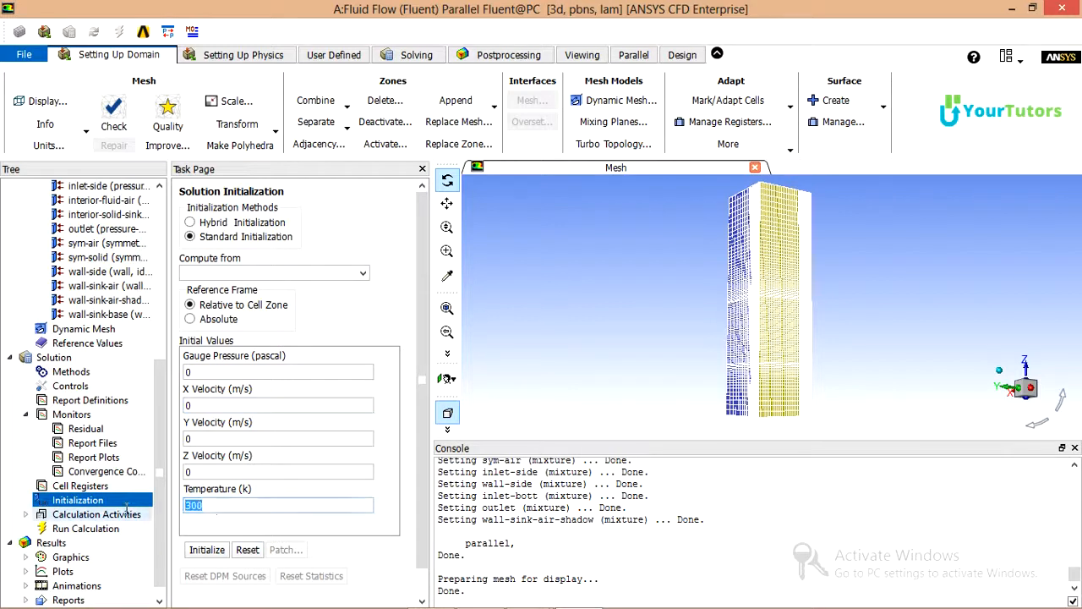
pyautogui.write('290')
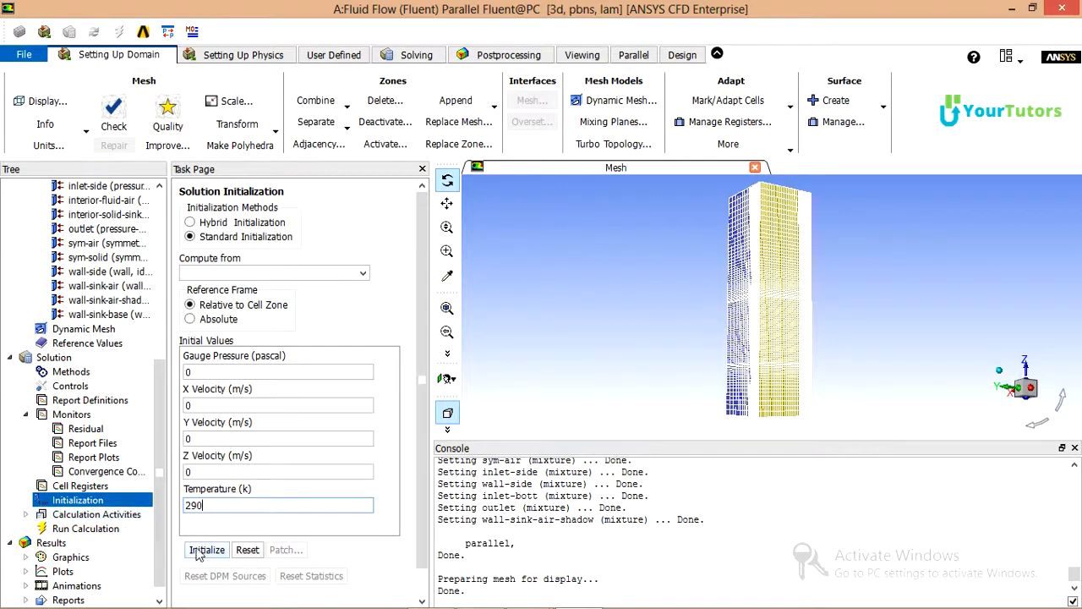
pyautogui.click(206, 550)
# Step: Set the number of iterations to 2500 and start the calculation
pyautogui.click(109, 529)
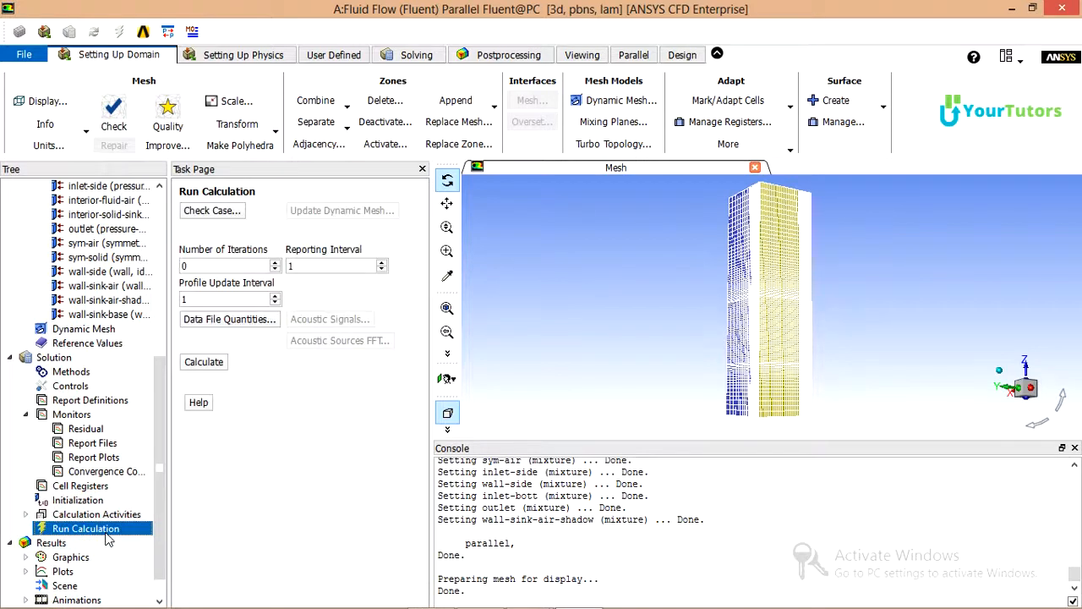
pyautogui.doubleClick(213, 266)
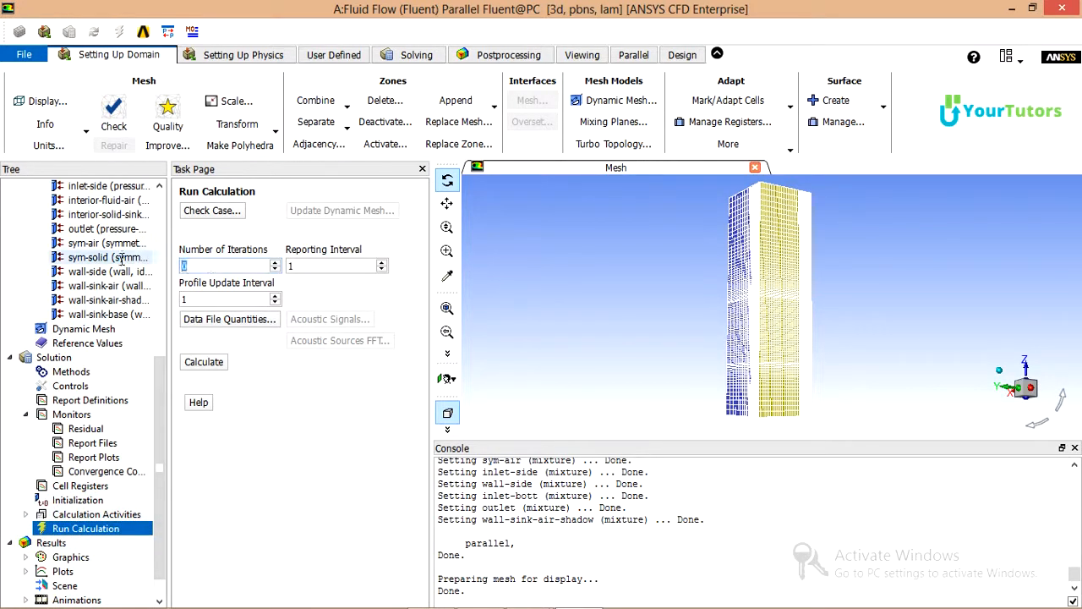
pyautogui.write('2500')
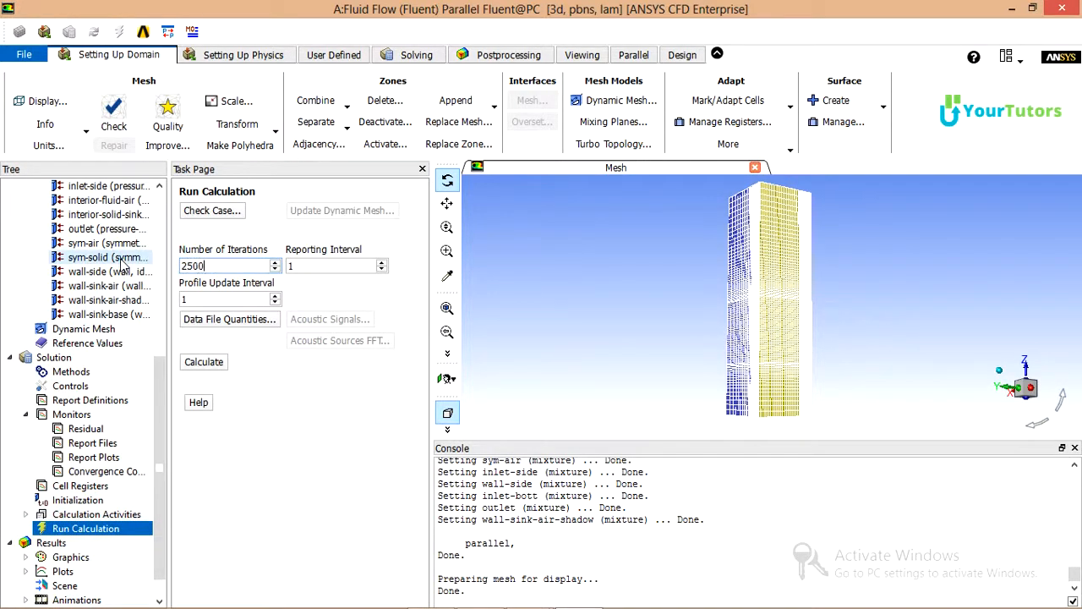
pyautogui.click(200, 364)
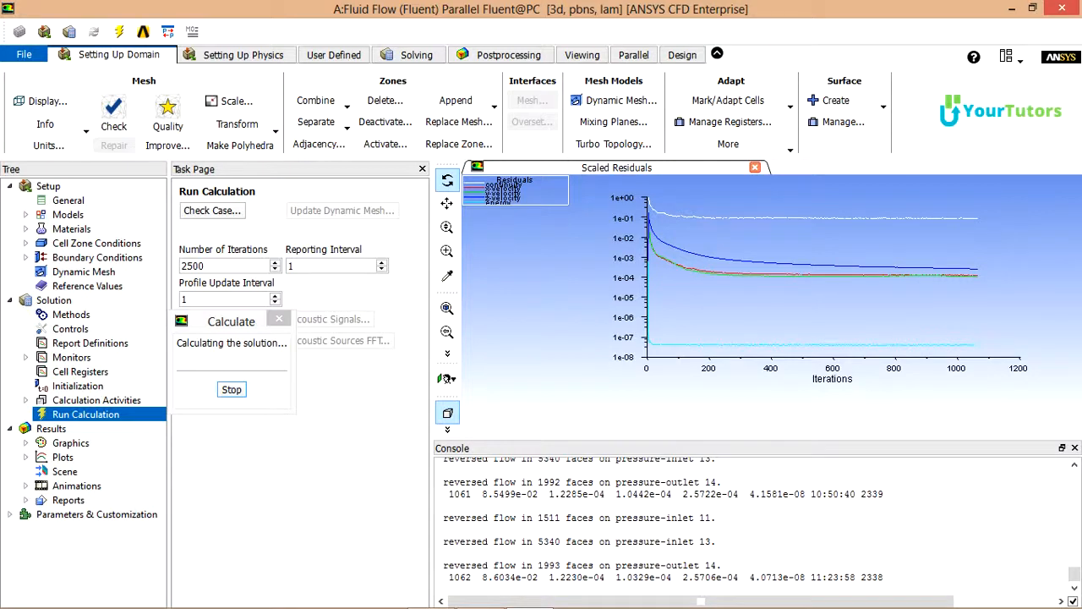
# Step: Stop the running calculation and acknowledge the interruption
pyautogui.click(231, 390)
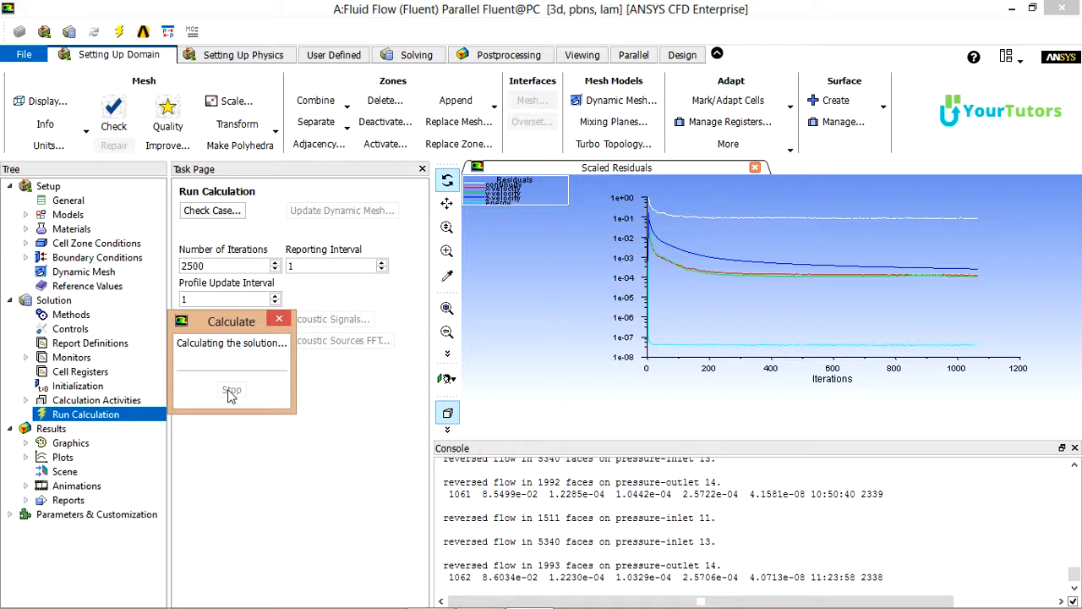
pyautogui.click(231, 391)
pyautogui.click(580, 339)
pyautogui.click(556, 337)
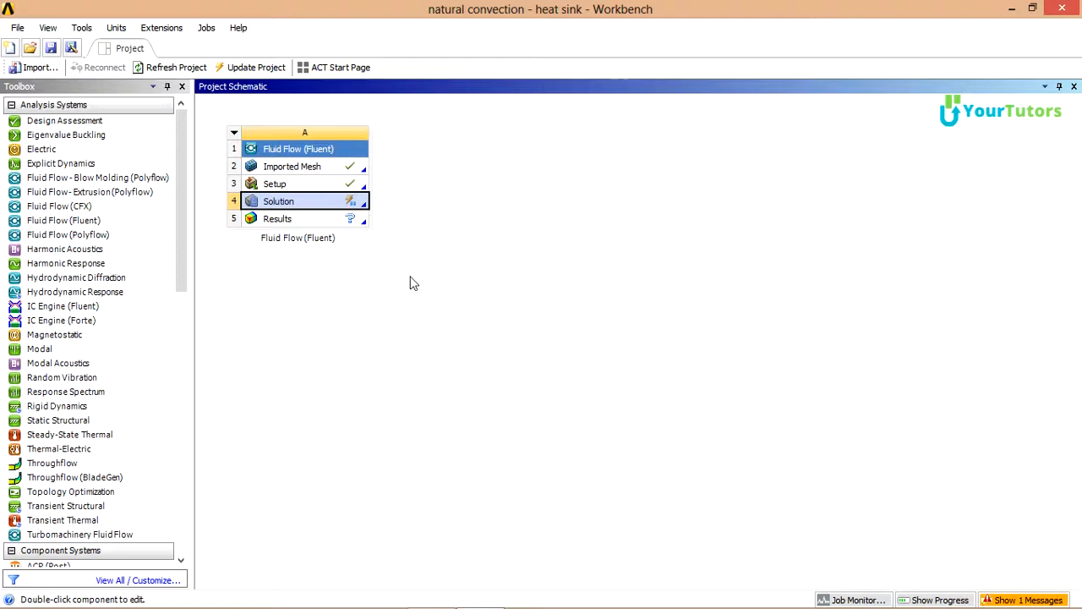
# Step: Open the Results of the Fluid Flow (Fluent) system in CFD-Post and fit the whole domain in the view
pyautogui.doubleClick(333, 220)
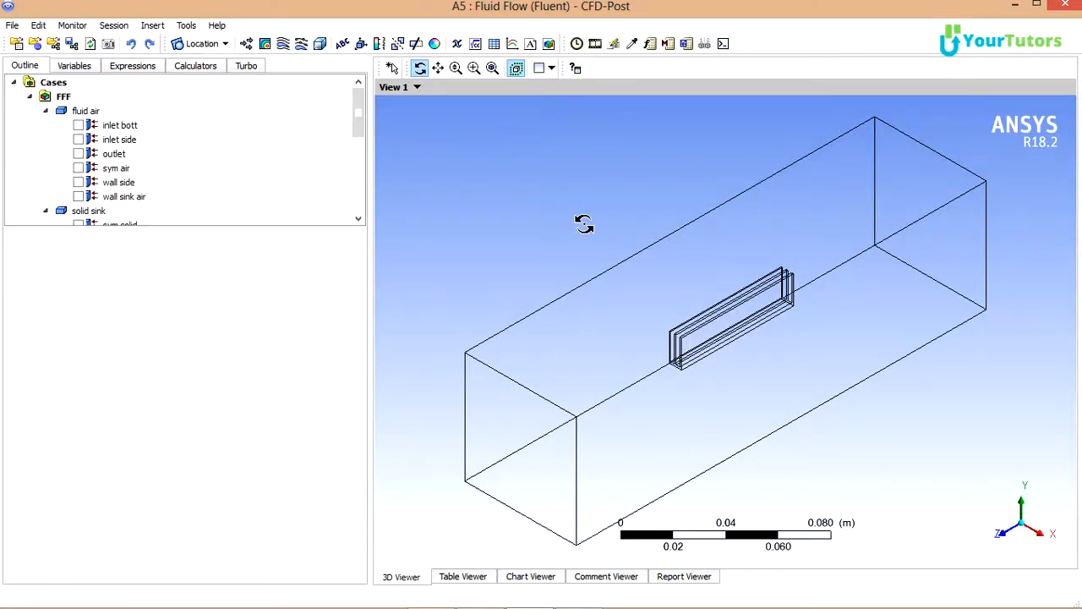
pyautogui.moveTo(582, 224); pyautogui.dragTo(628, 397)
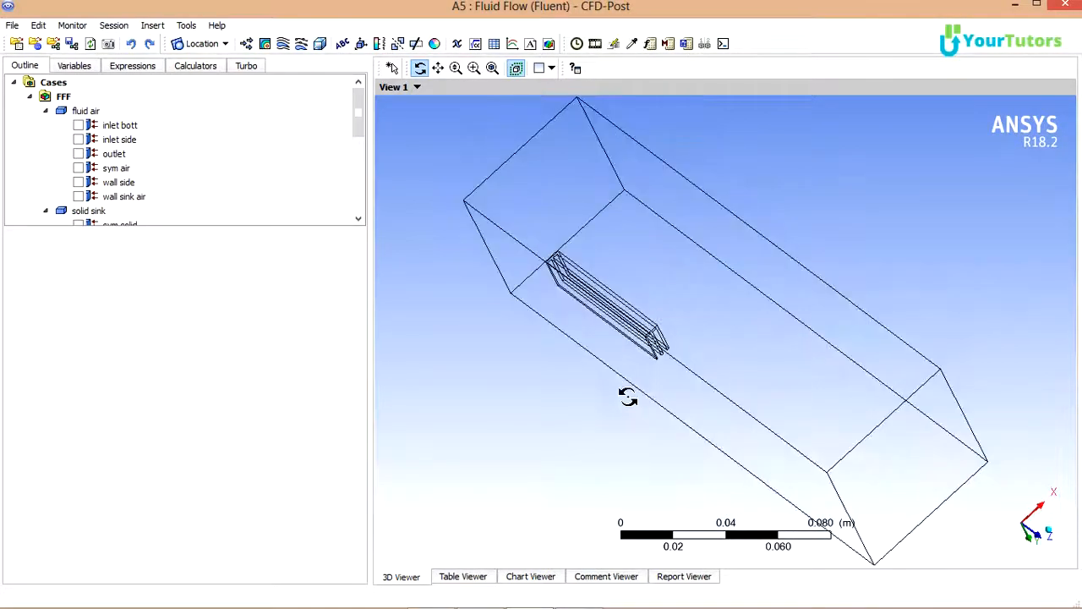
pyautogui.moveTo(612, 304); pyautogui.dragTo(643, 431)
pyautogui.moveTo(752, 358); pyautogui.dragTo(718, 326)
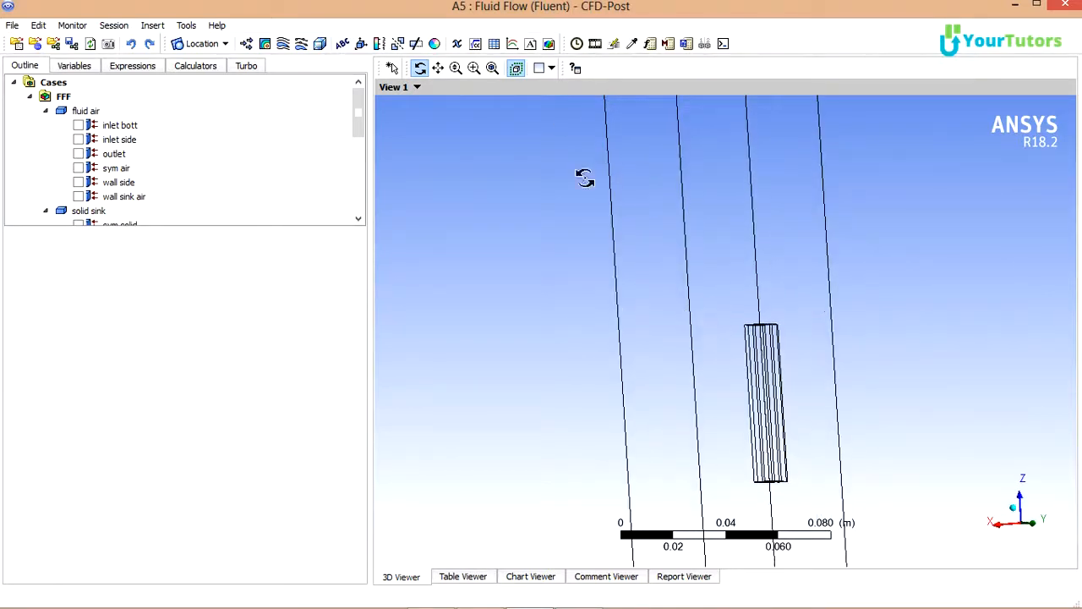
pyautogui.click(492, 68)
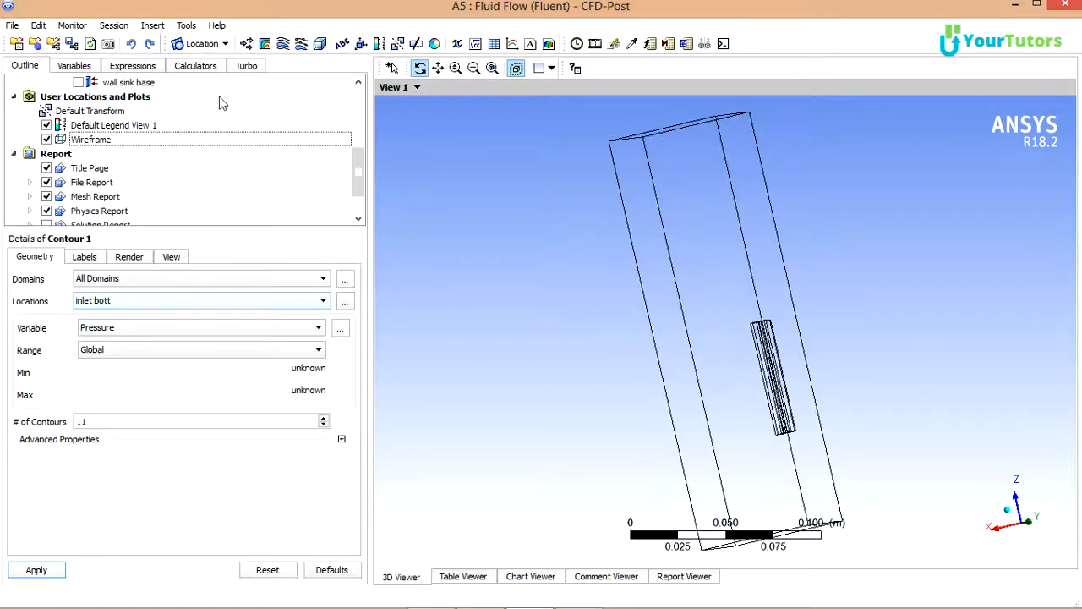
# Step: Insert a plane across all domains using the ZX Plane method at Y = 0.0 m
pyautogui.click(225, 44)
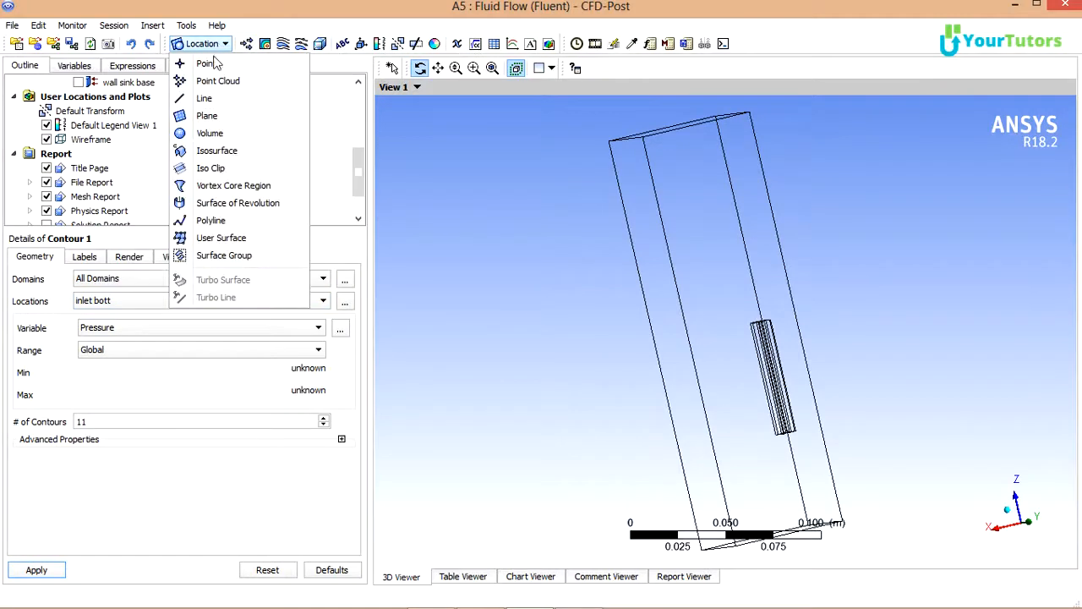
pyautogui.click(196, 114)
pyautogui.click(246, 186)
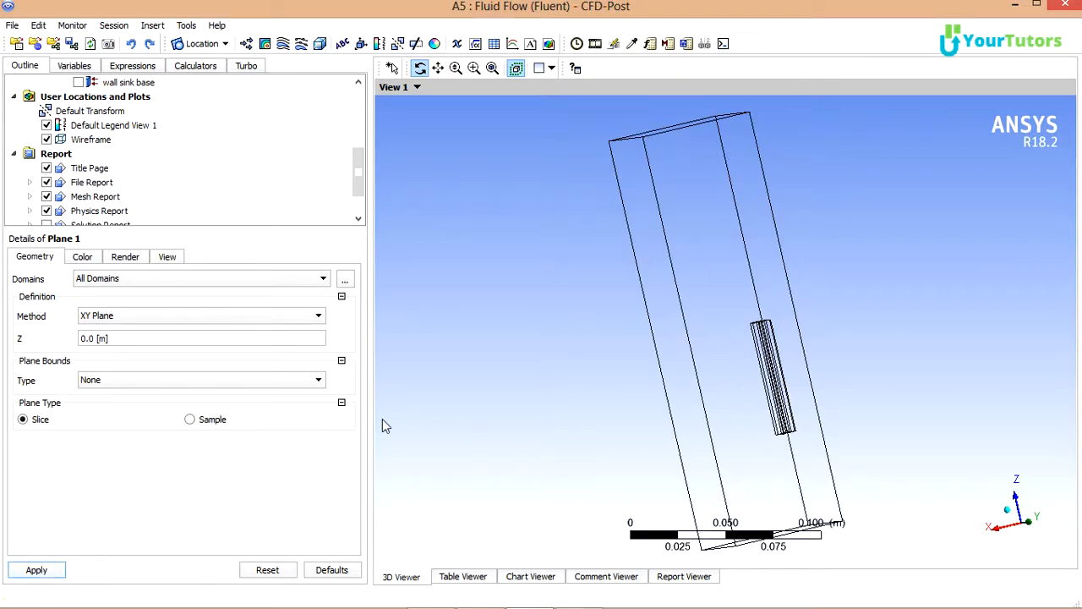
pyautogui.click(182, 322)
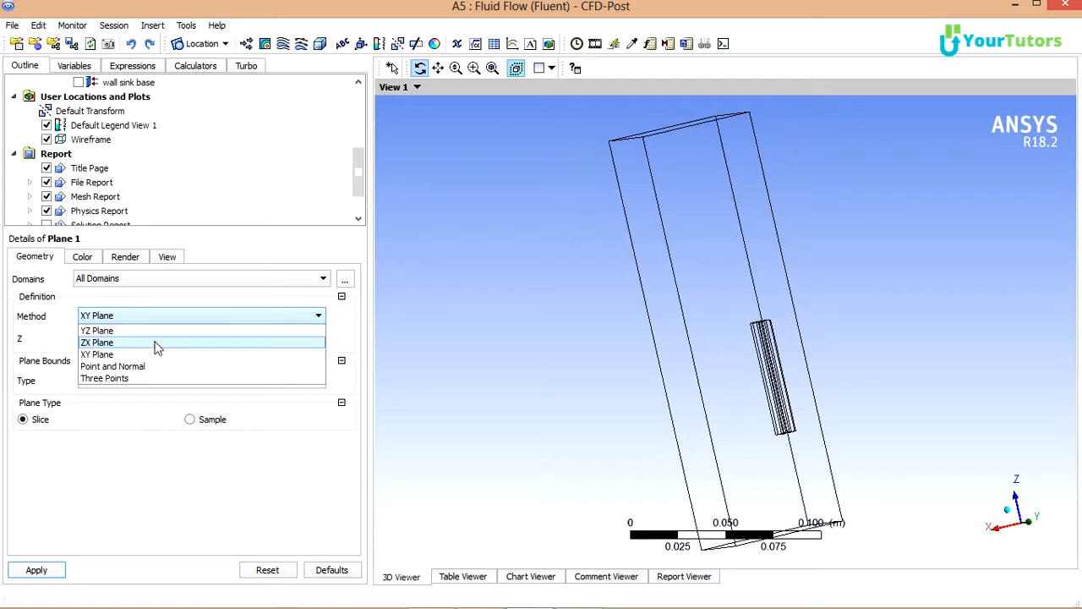
pyautogui.click(157, 345)
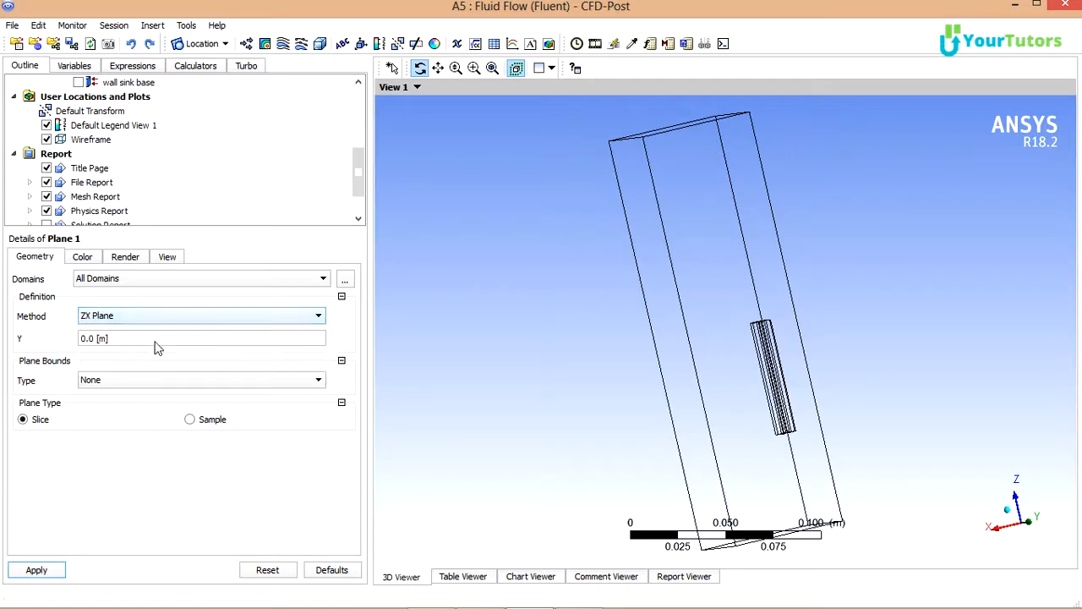
pyautogui.click(31, 575)
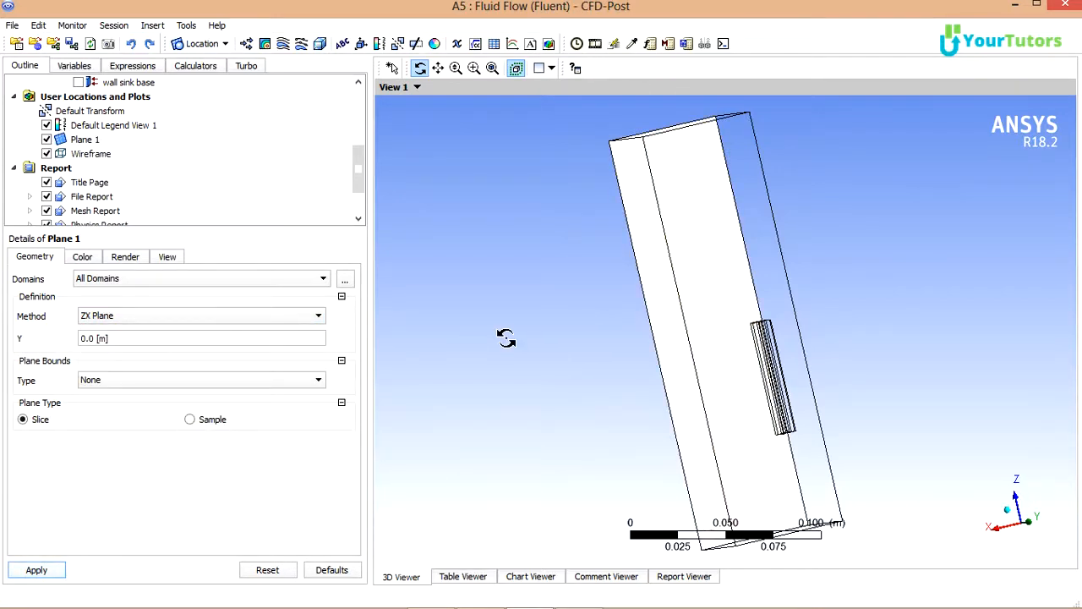
# Step: Set the ZX plane's Y position to 0.003 m and apply it
pyautogui.moveTo(508, 340); pyautogui.dragTo(592, 321)
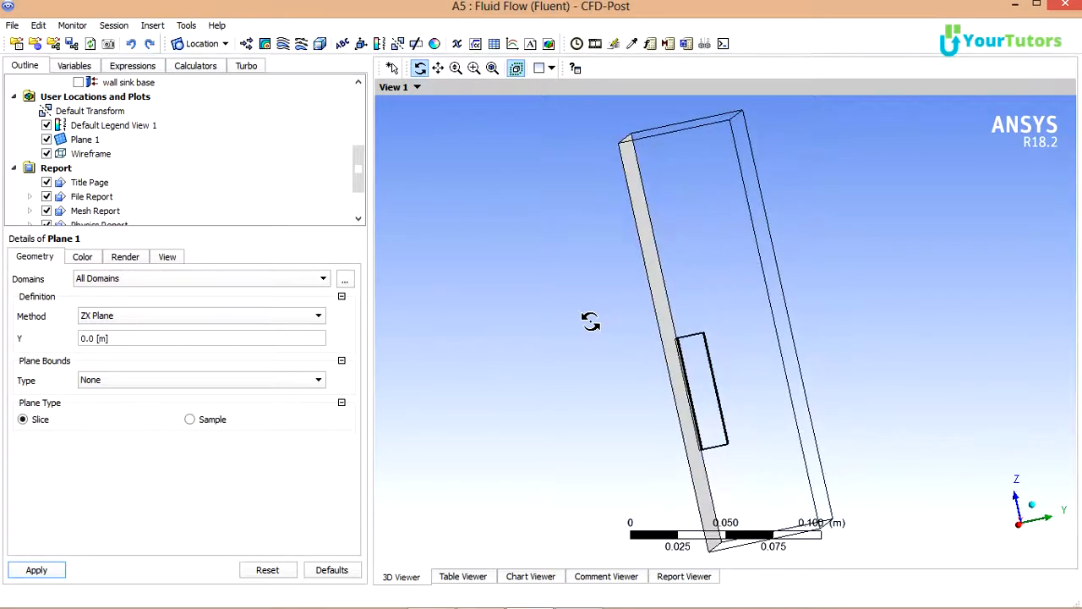
pyautogui.click(230, 338)
pyautogui.write('0.0027')
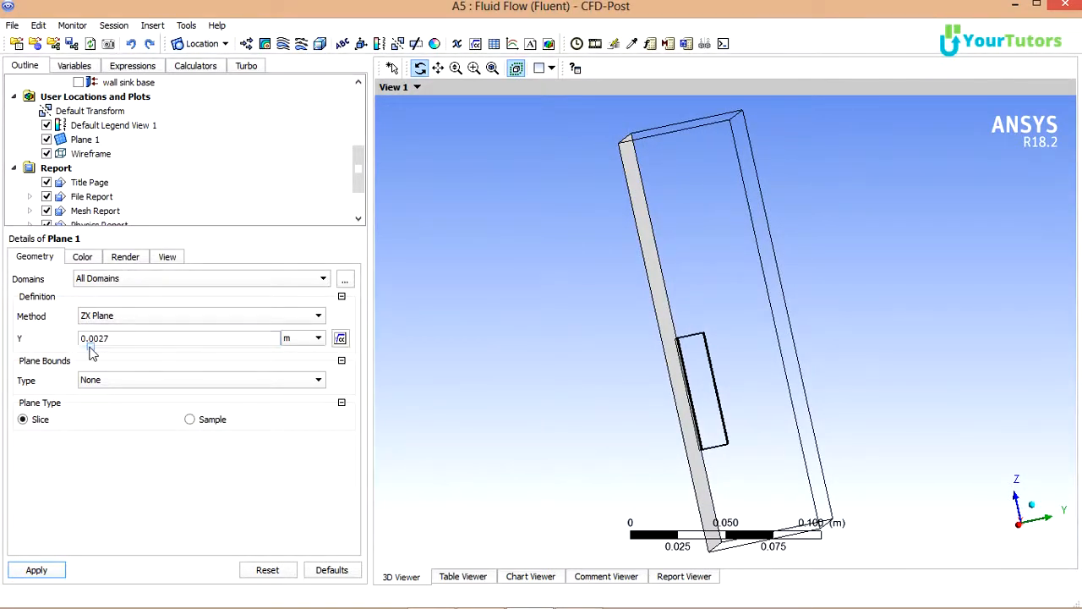
pyautogui.press('BackSpace')
pyautogui.press('BackSpace')
pyautogui.write('3')
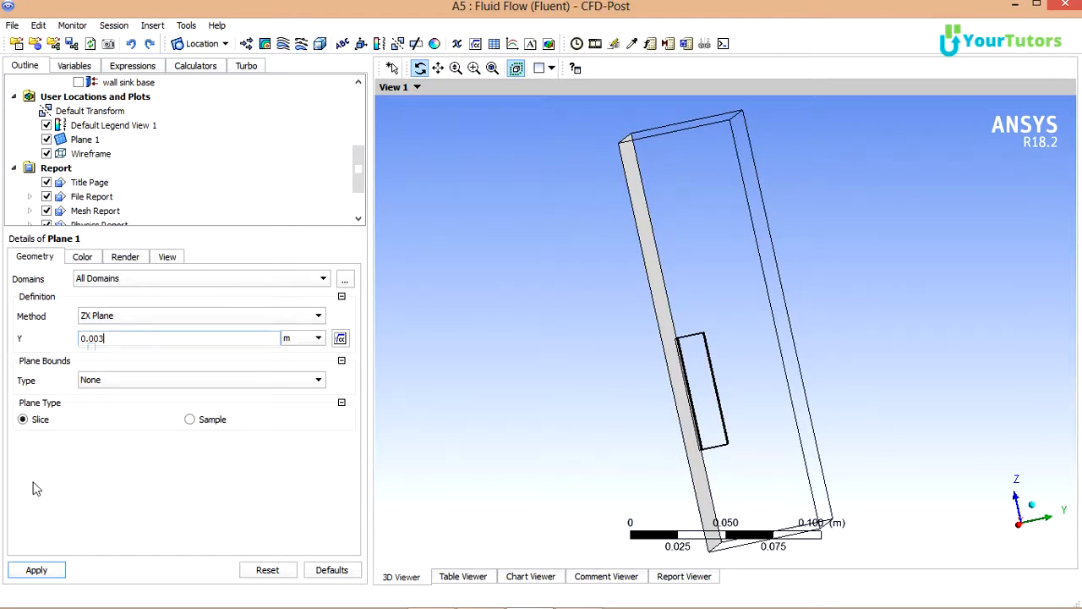
pyautogui.click(36, 570)
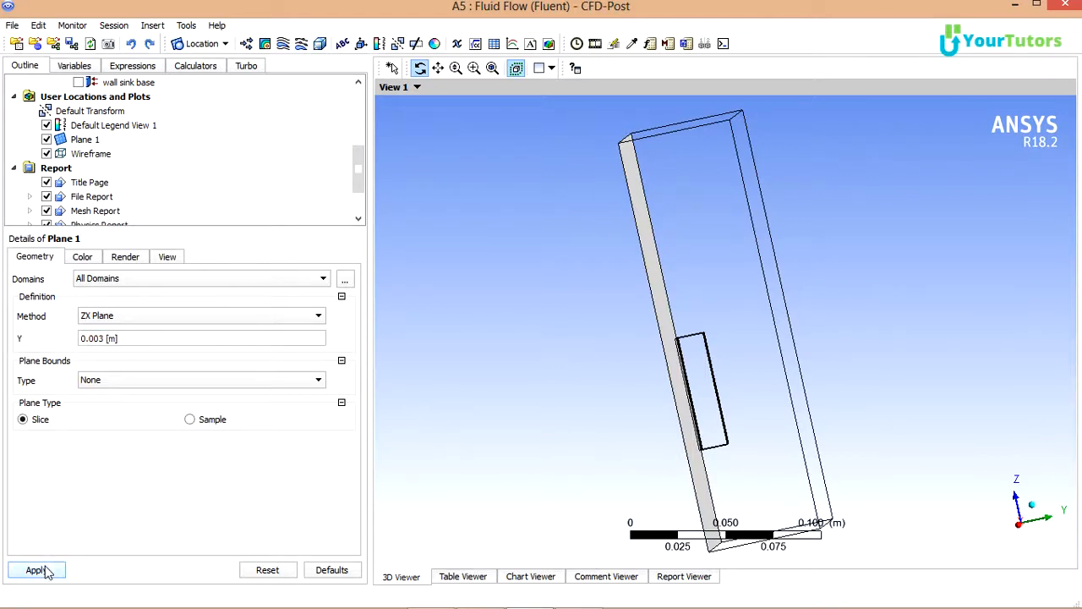
# Step: Set the ZX plane's Y position to 0.01 m so it cuts through the heat sink fins
pyautogui.click(108, 341)
pyautogui.click(109, 338)
pyautogui.press('BackSpace')
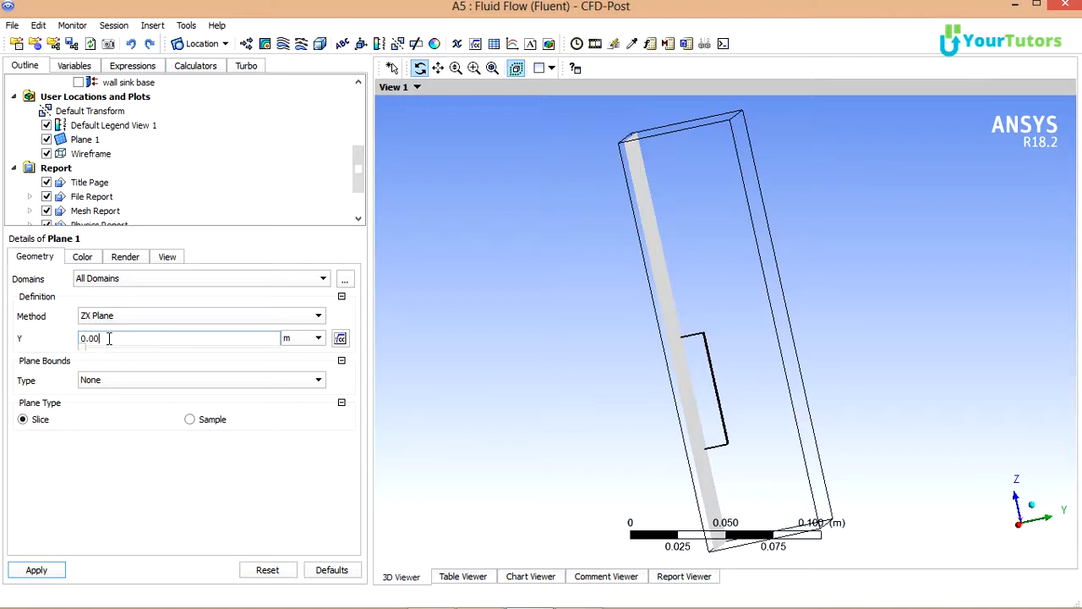
pyautogui.write('1')
pyautogui.click(37, 572)
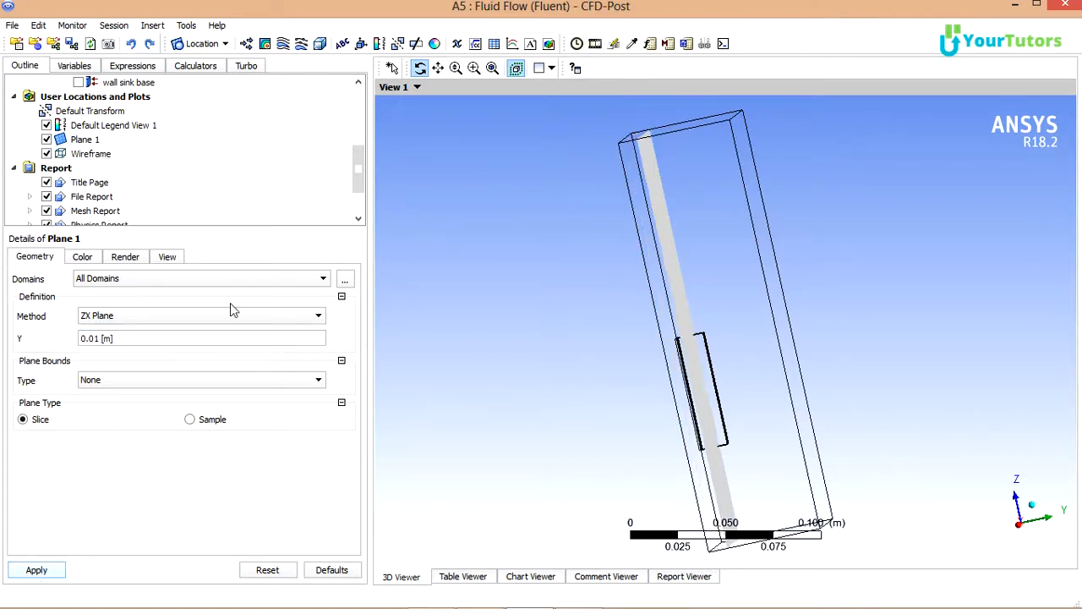
# Step: Create a contour plot named Contour 1 of Temperature on Plane 1
pyautogui.moveTo(505, 210); pyautogui.dragTo(392, 244)
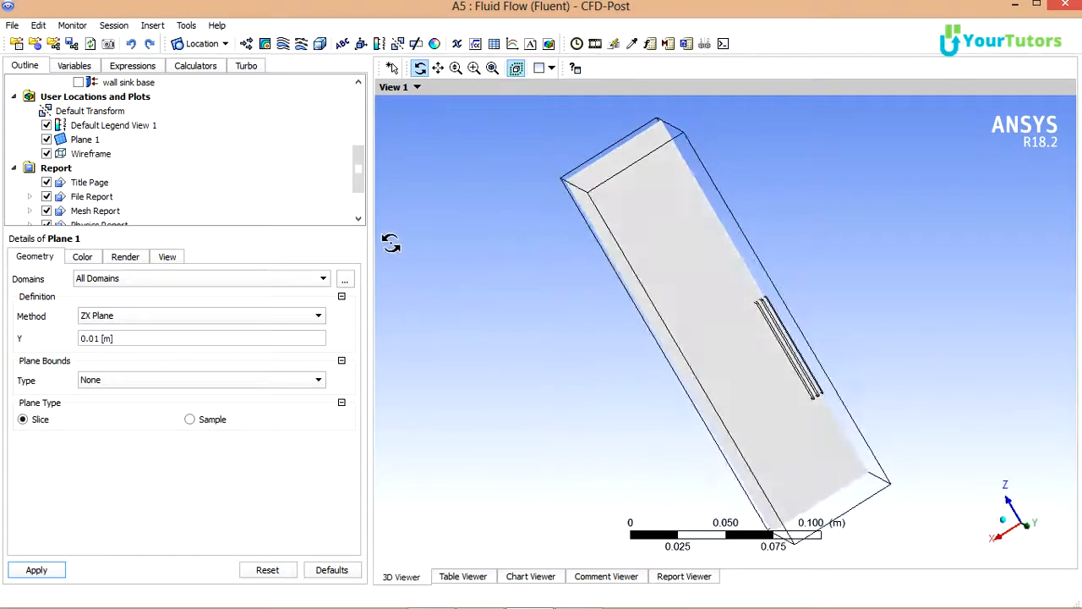
pyautogui.click(265, 43)
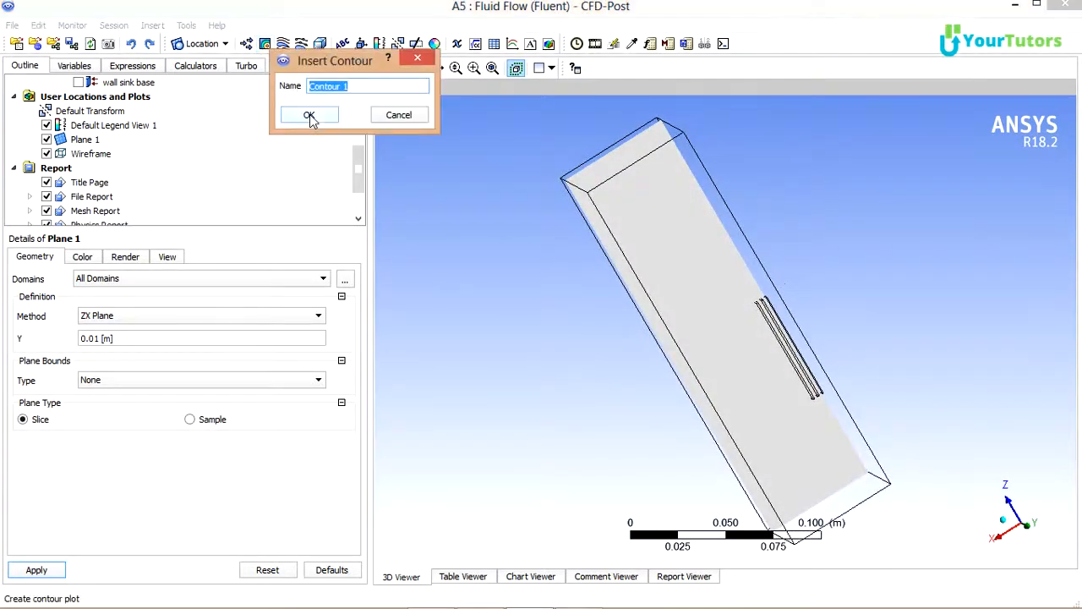
pyautogui.click(306, 116)
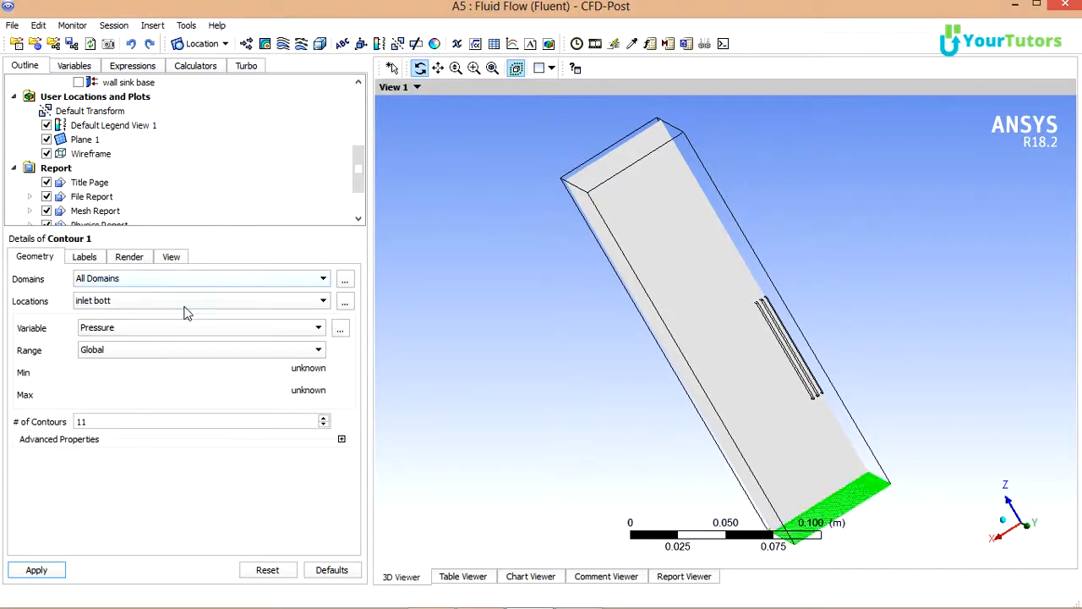
pyautogui.click(172, 330)
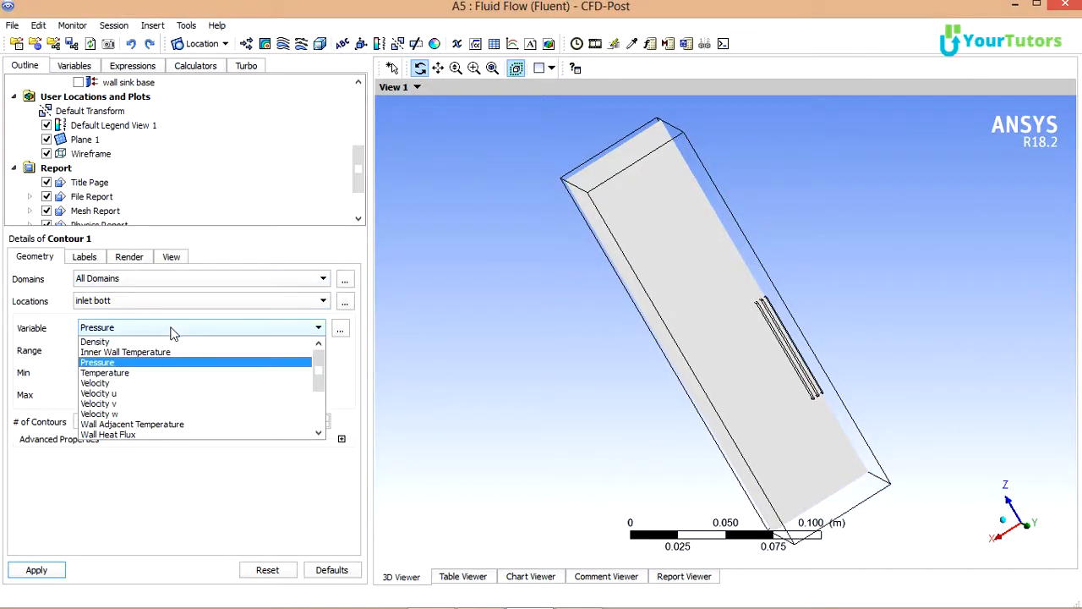
pyautogui.click(133, 373)
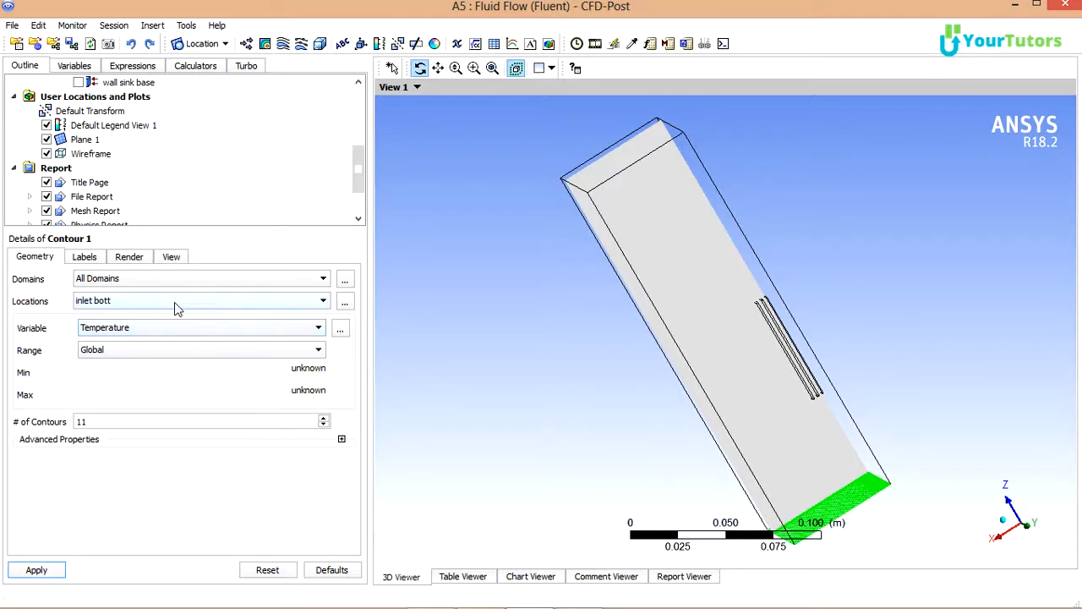
pyautogui.click(173, 302)
pyautogui.click(94, 408)
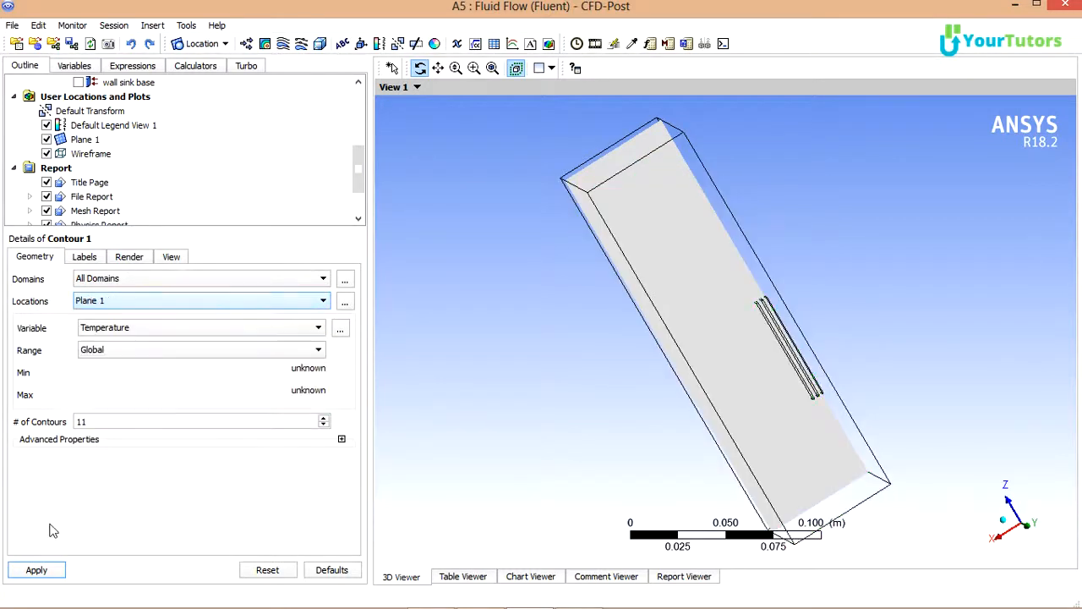
pyautogui.click(36, 570)
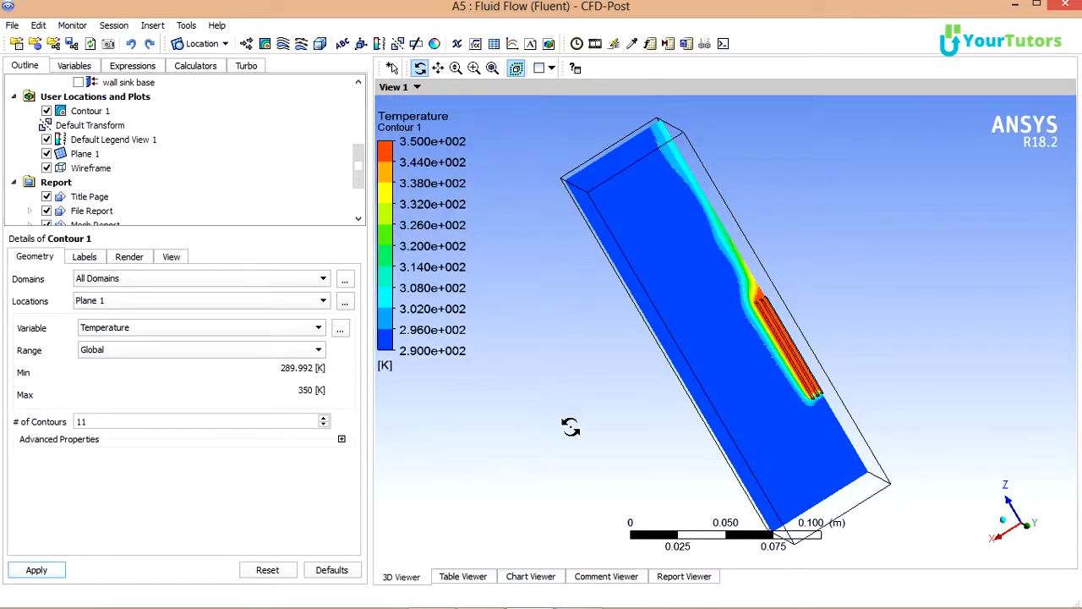
# Step: Set the range of the temperature contour to Local and apply it
pyautogui.moveTo(567, 428); pyautogui.dragTo(410, 378)
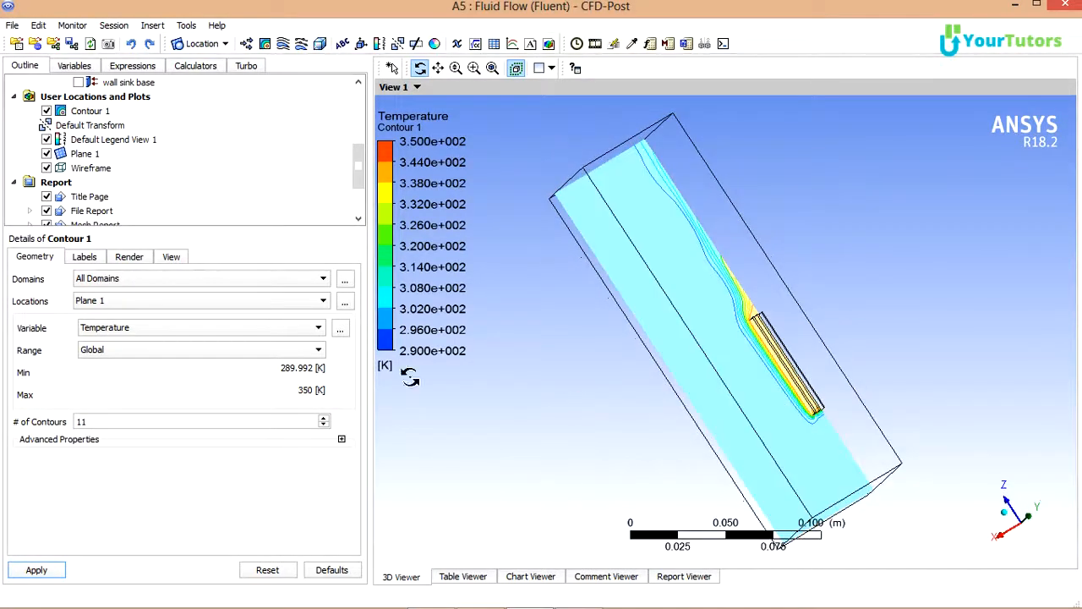
pyautogui.click(314, 350)
pyautogui.click(237, 377)
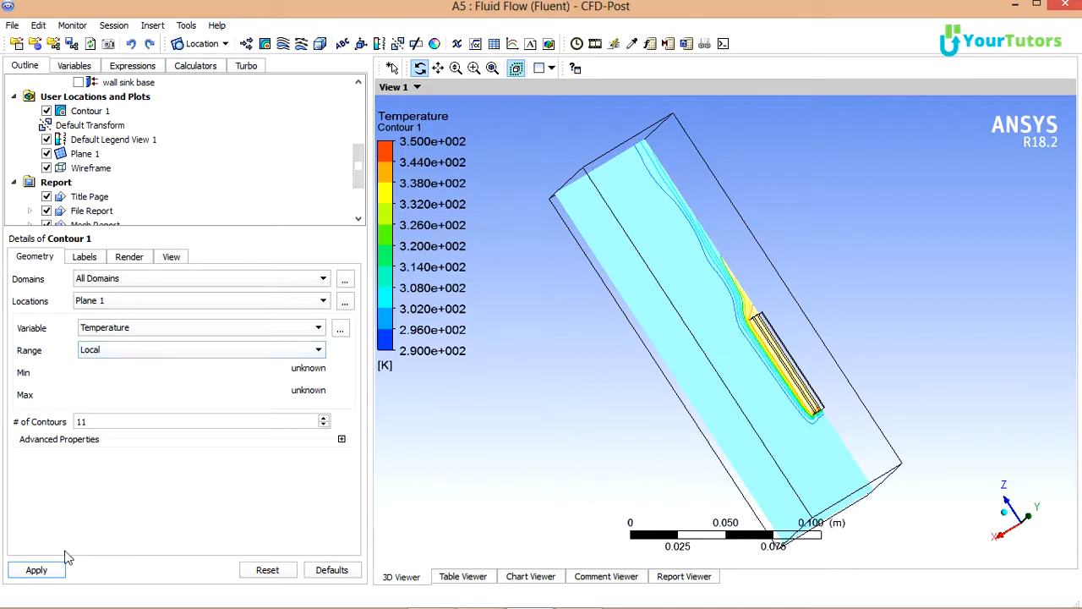
pyautogui.click(47, 574)
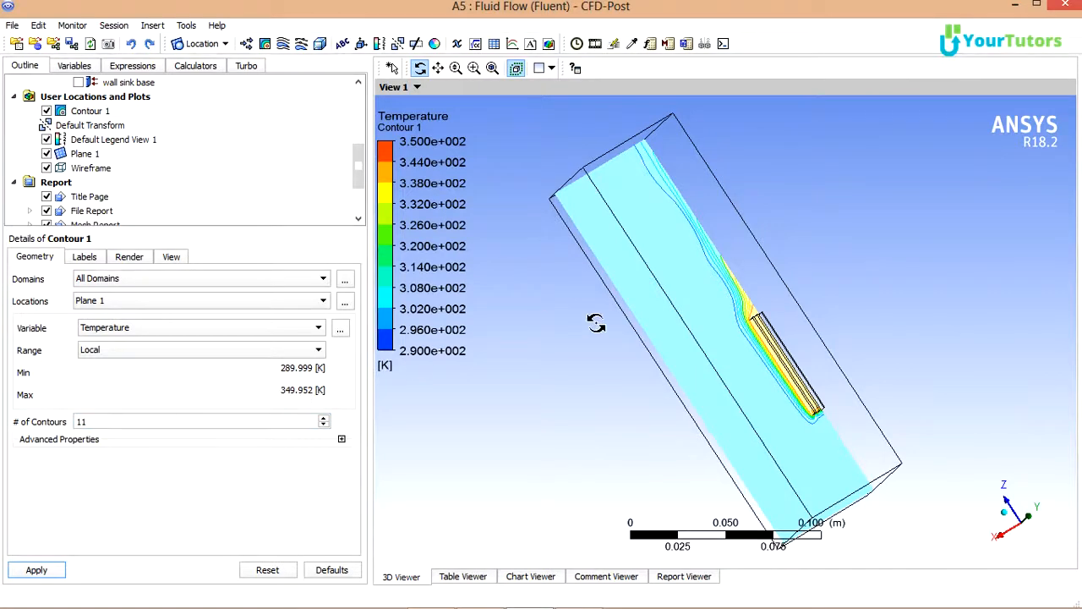
# Step: Change the contour variable on Plane 1 to Velocity and update the plot
pyautogui.moveTo(596, 323); pyautogui.dragTo(581, 342)
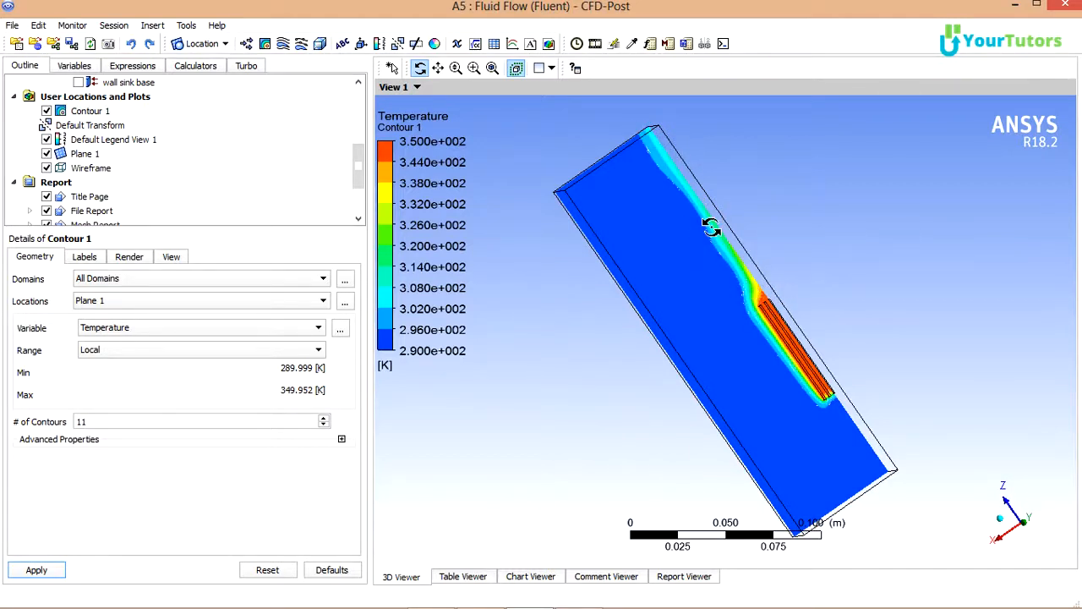
pyautogui.click(261, 330)
pyautogui.click(211, 383)
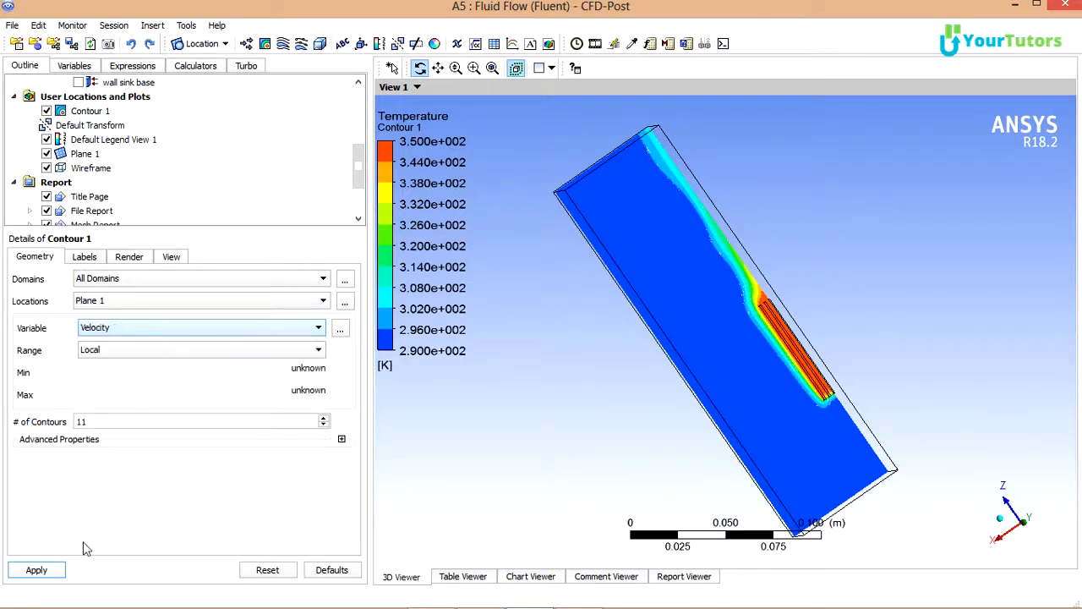
pyautogui.click(45, 573)
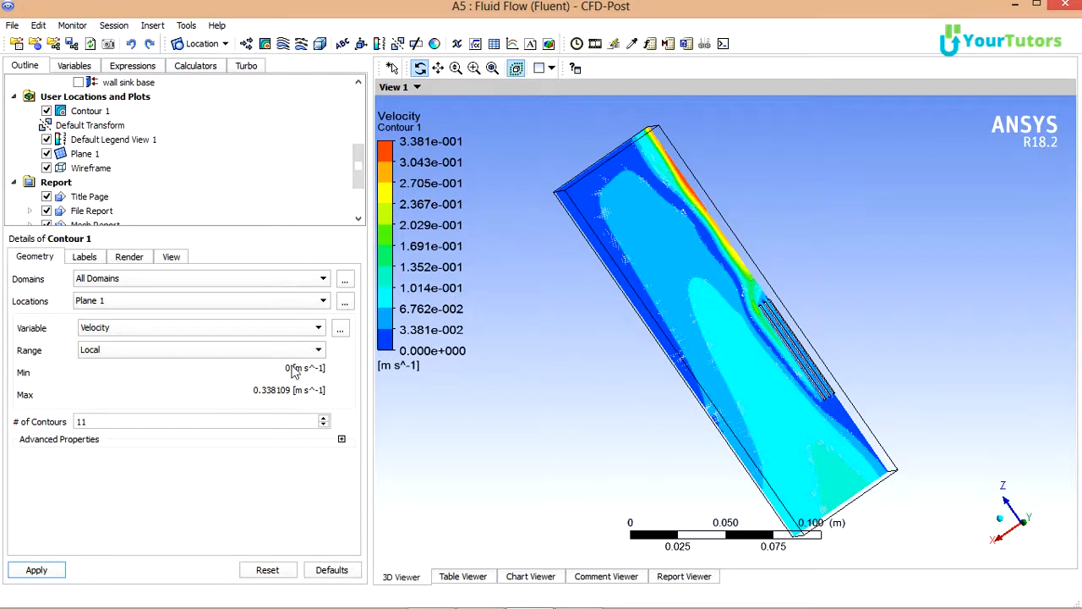
# Step: Set the number of contours of the velocity contour to 50 and apply it
pyautogui.click(189, 419)
pyautogui.doubleClick(71, 415)
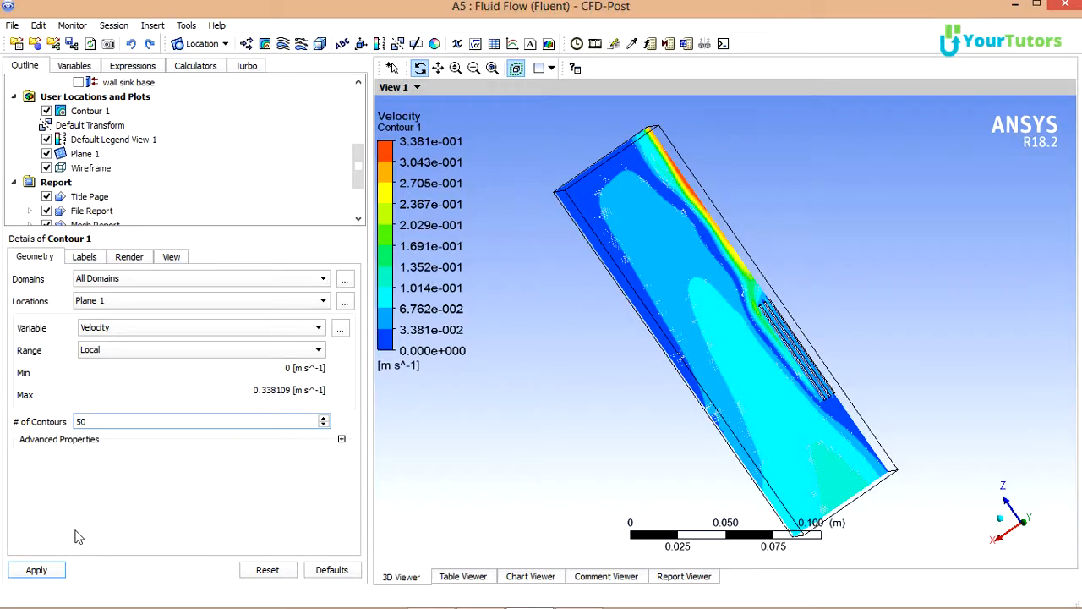
pyautogui.click(38, 570)
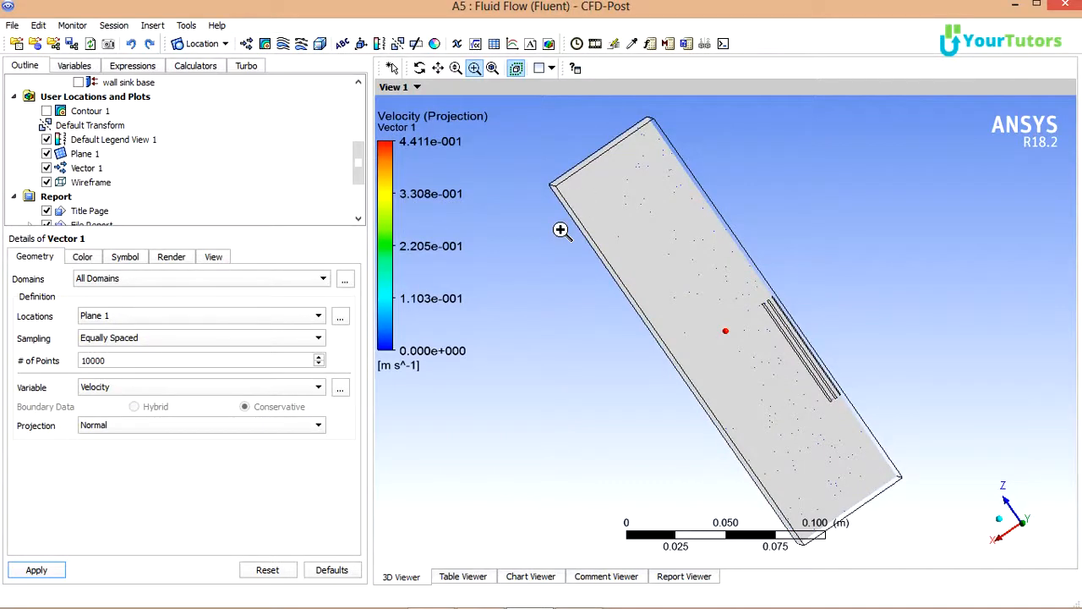
# Step: Create a second plane over all domains using the YZ Plane method and apply it
pyautogui.click(225, 44)
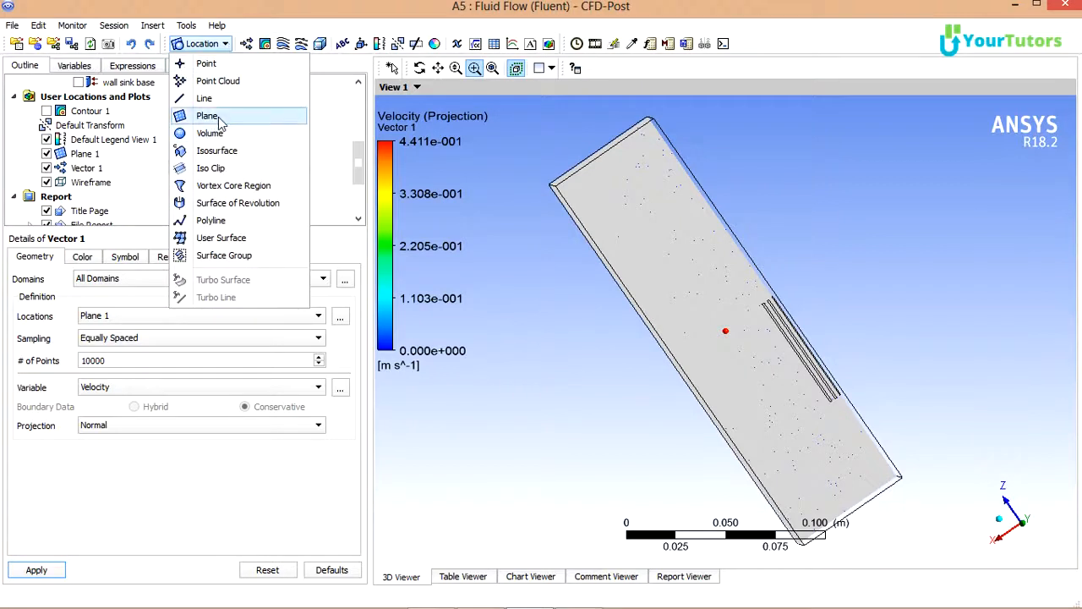
pyautogui.click(207, 116)
pyautogui.click(262, 184)
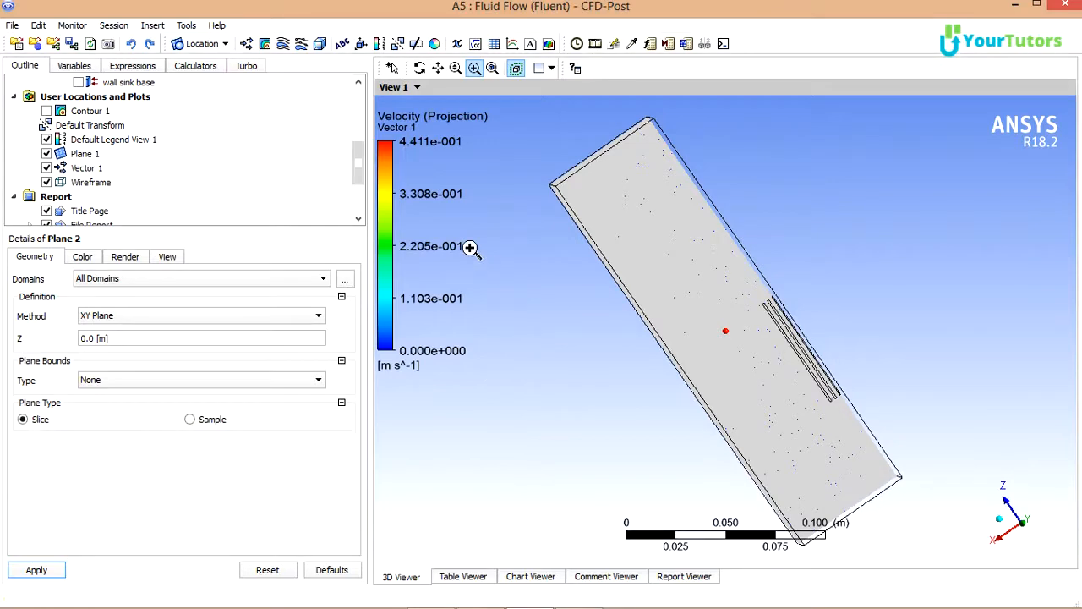
pyautogui.click(420, 67)
pyautogui.moveTo(545, 331); pyautogui.dragTo(584, 312)
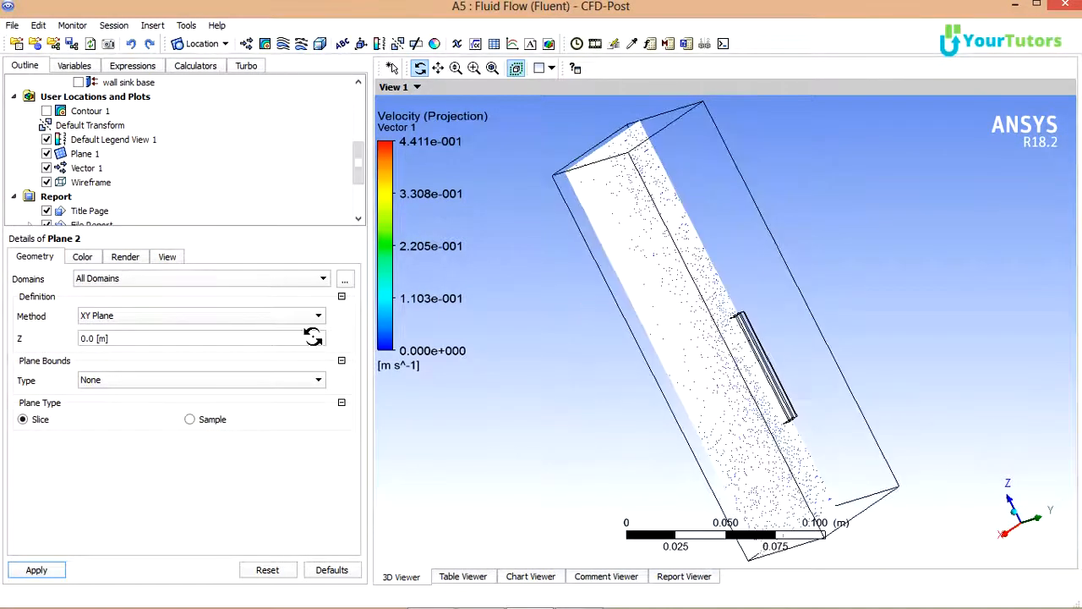
pyautogui.click(199, 323)
pyautogui.click(160, 330)
pyautogui.click(38, 570)
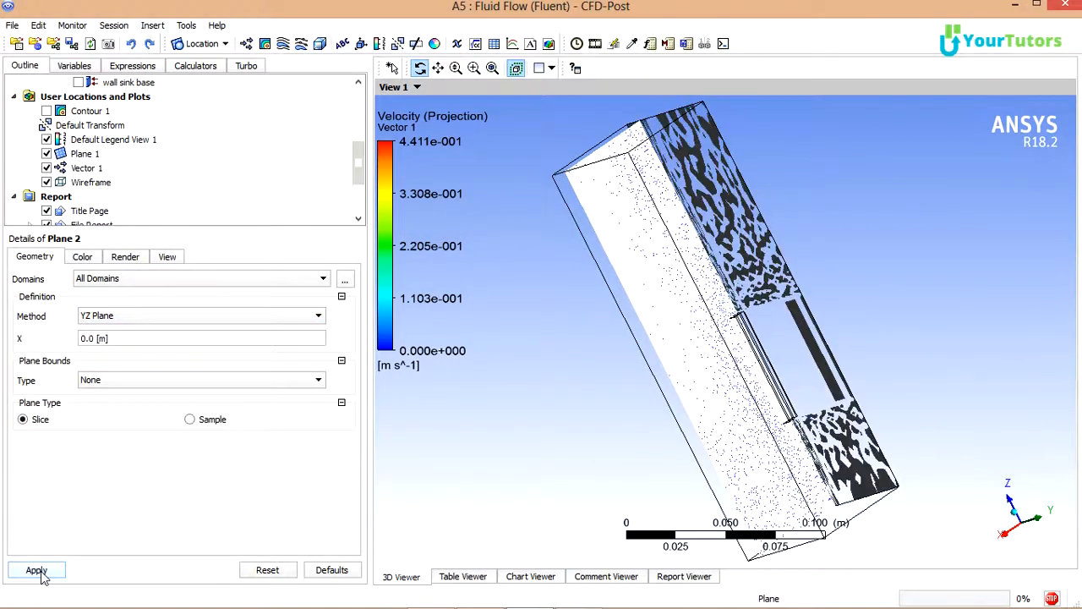
# Step: Set the YZ plane's X position to 0.005 m and apply it
pyautogui.moveTo(452, 508); pyautogui.dragTo(496, 512)
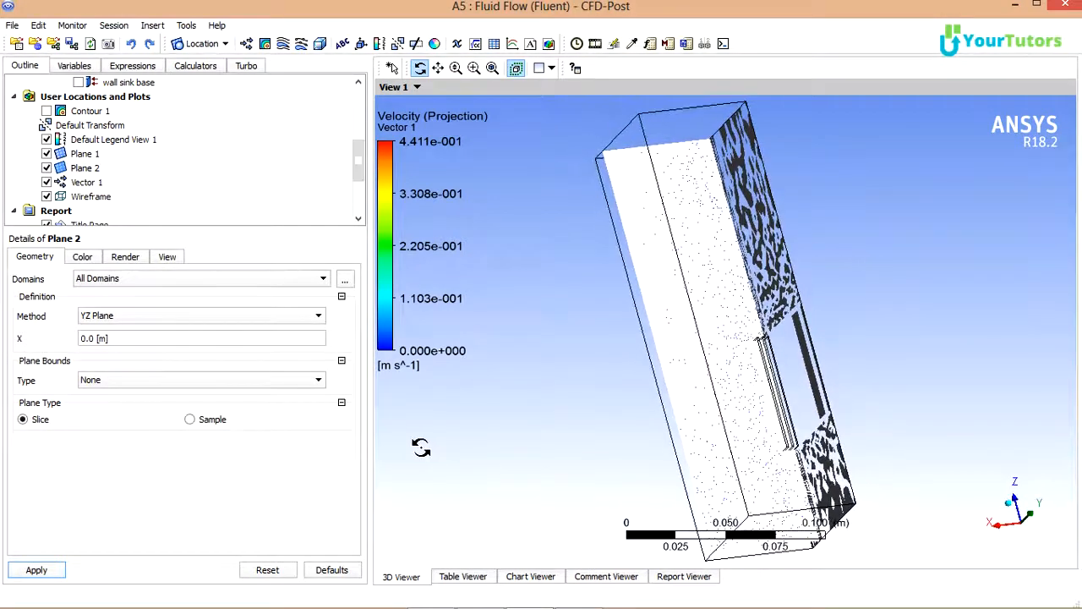
pyautogui.click(123, 338)
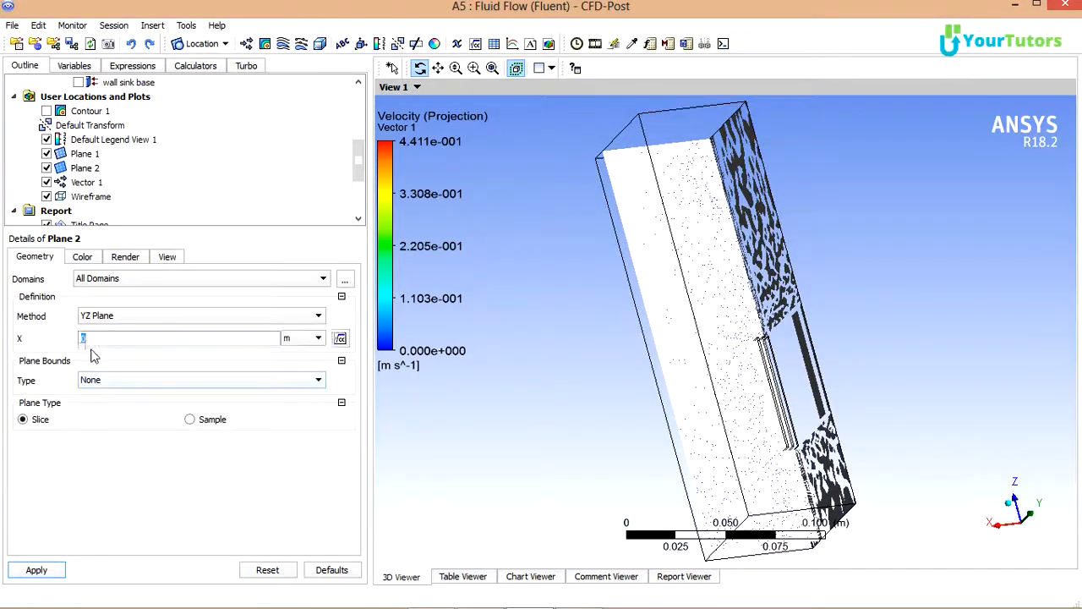
pyautogui.write('.0012')
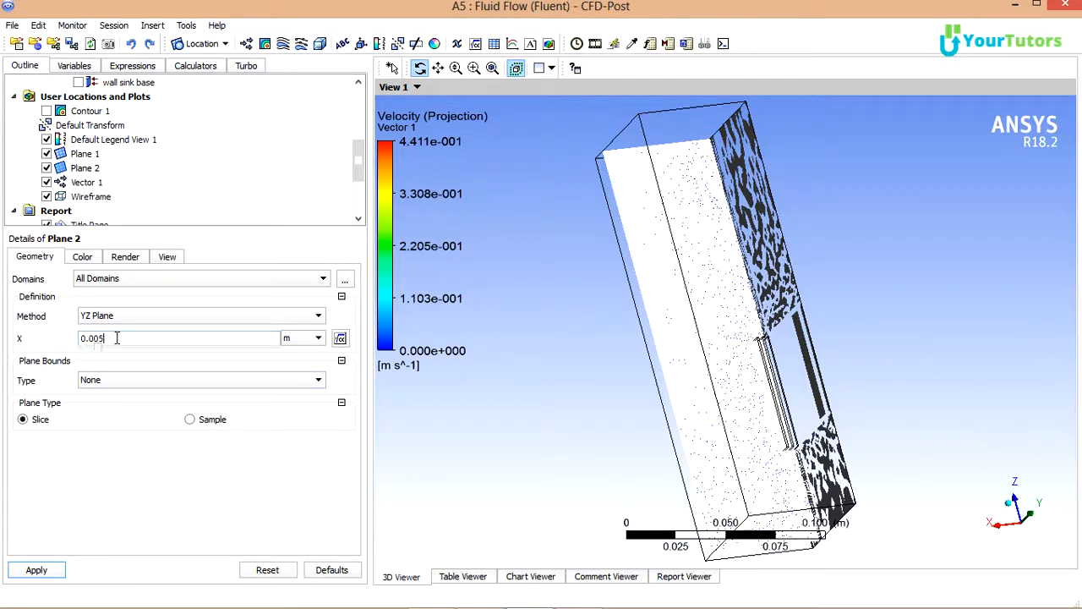
pyautogui.click(36, 570)
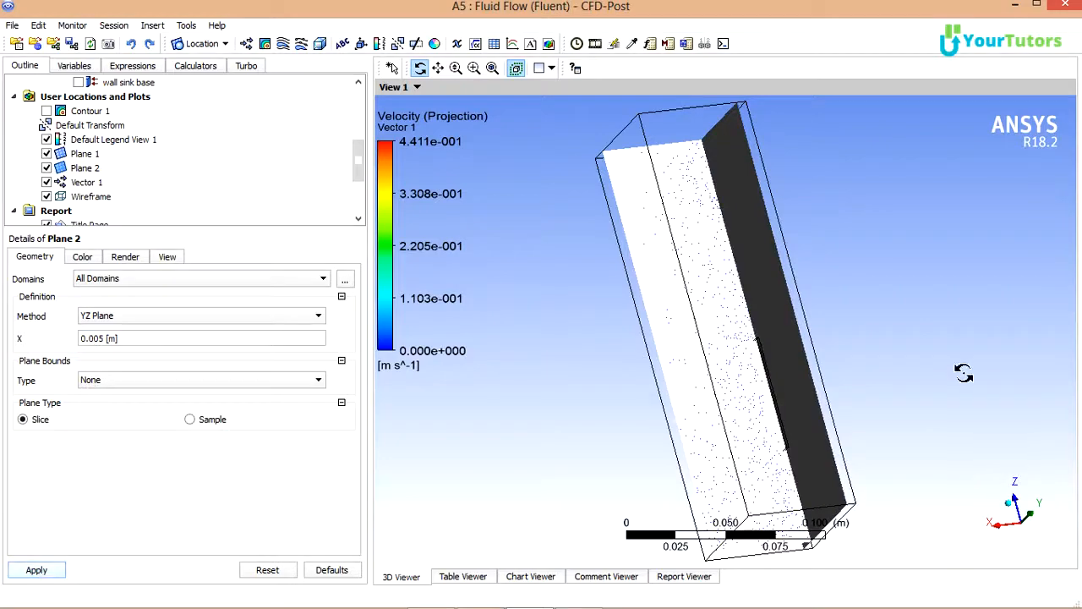
pyautogui.moveTo(964, 373); pyautogui.dragTo(991, 405)
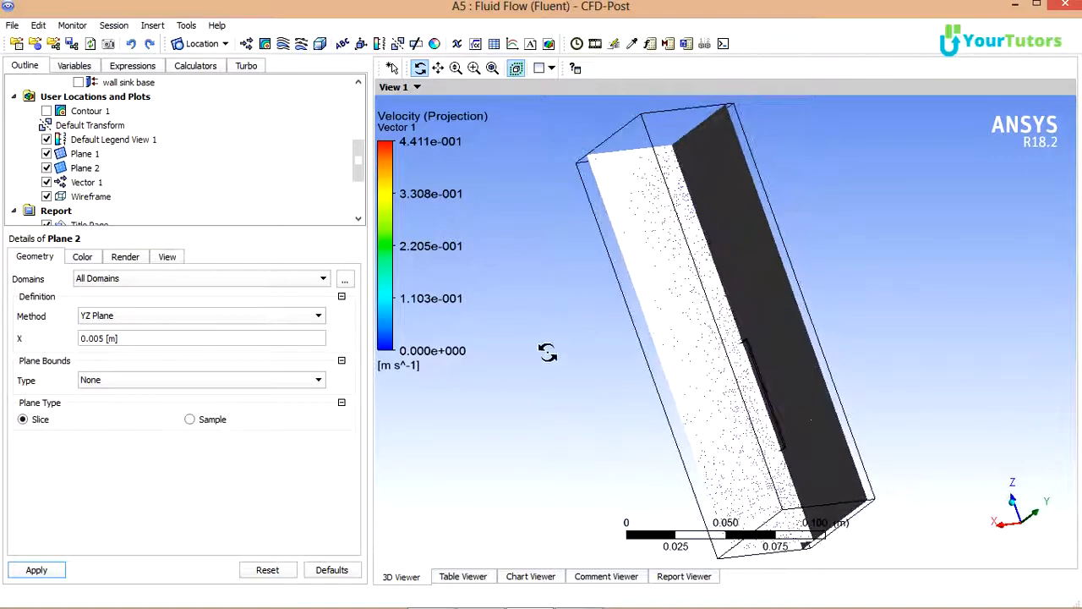
# Step: Hide Plane 1 and change the location of Contour 1 to Plane 2
pyautogui.click(46, 154)
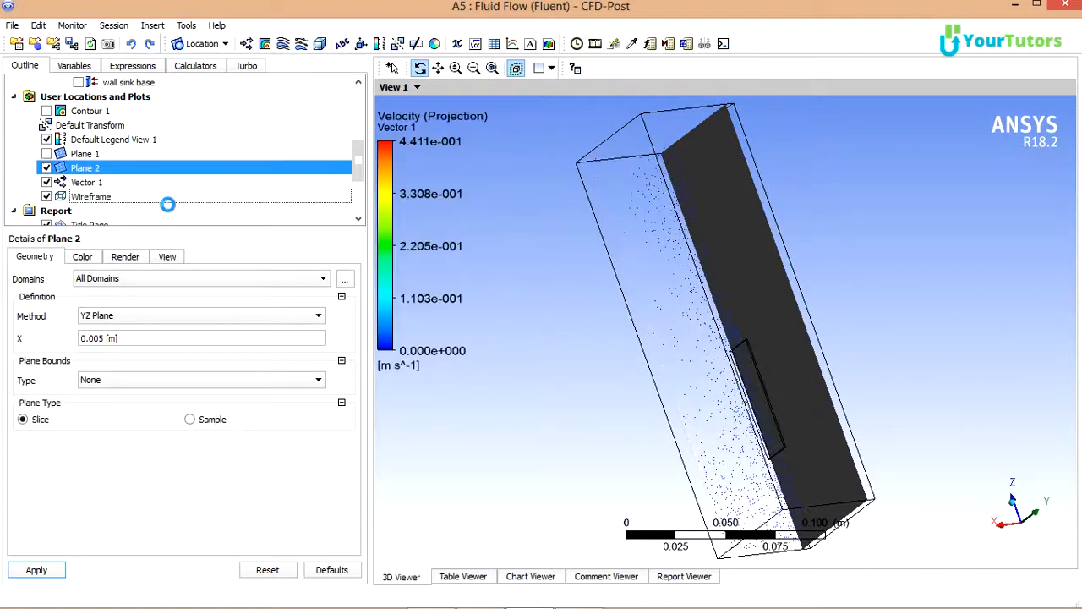
pyautogui.click(91, 111)
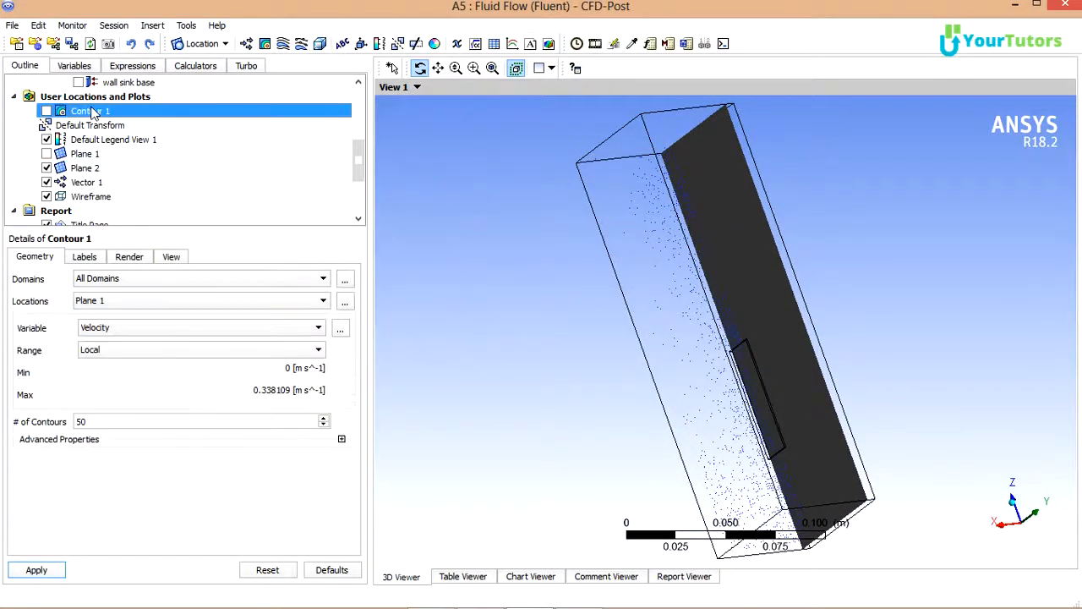
pyautogui.click(197, 303)
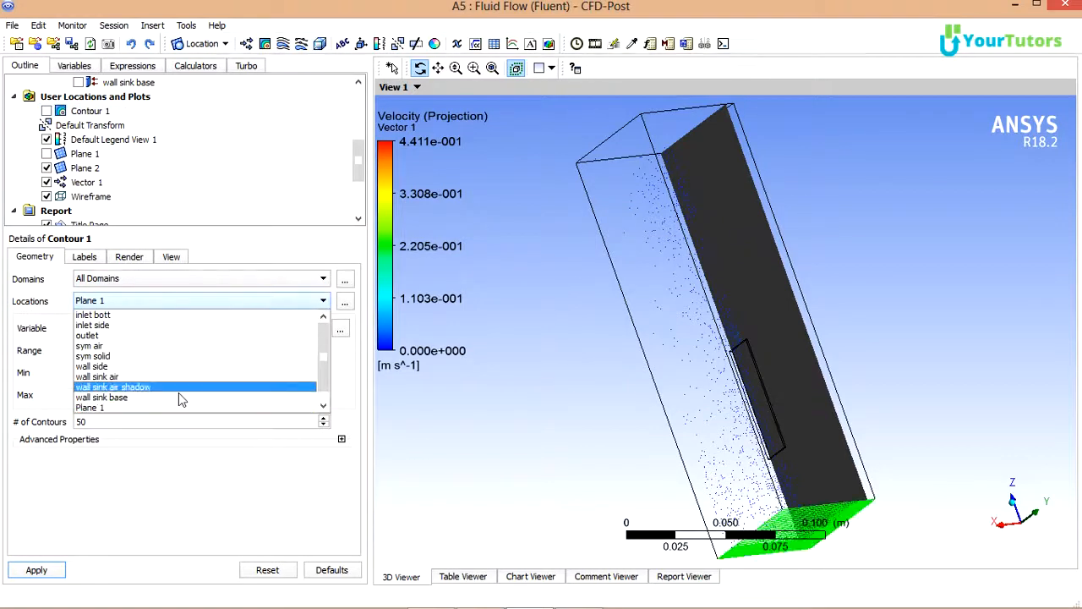
pyautogui.scroll(-1, 324, 362)
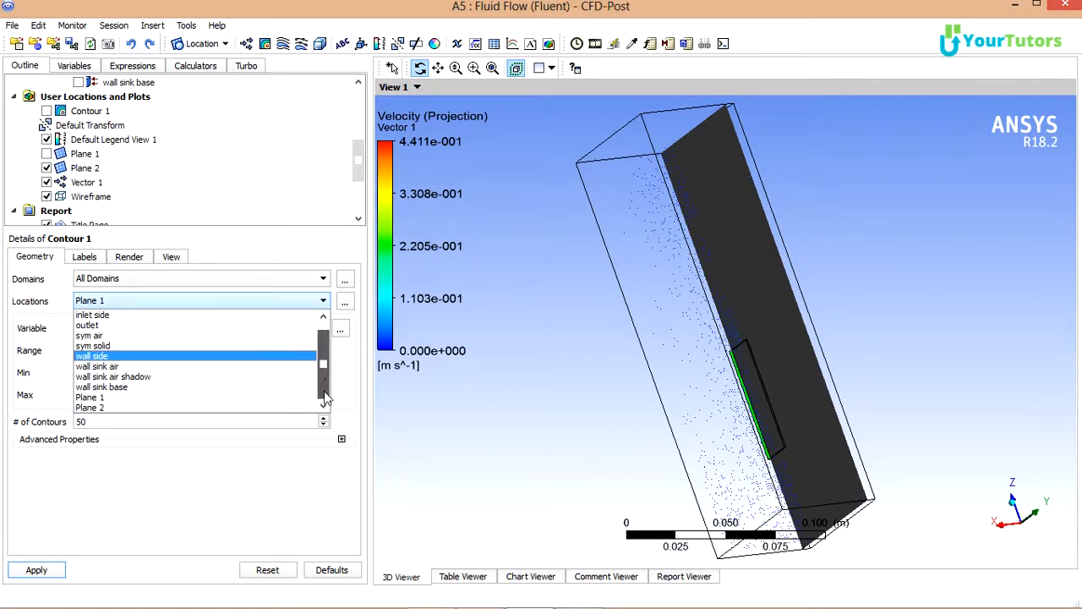
pyautogui.click(225, 413)
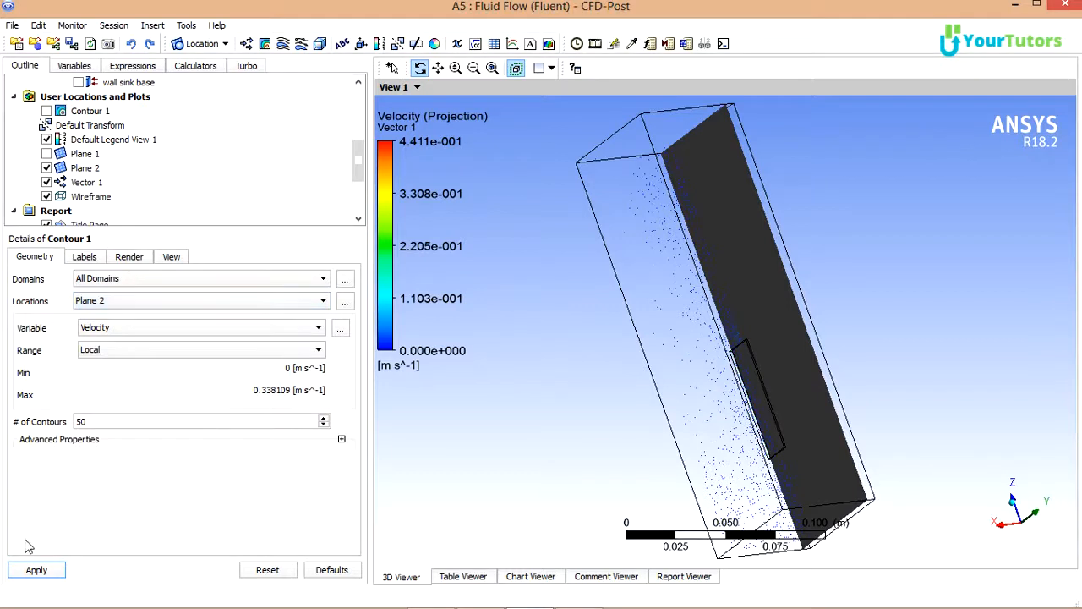
pyautogui.click(35, 571)
# Step: Show Contour 1 so the velocity distribution is plotted on Plane 2
pyautogui.moveTo(569, 454); pyautogui.dragTo(643, 450)
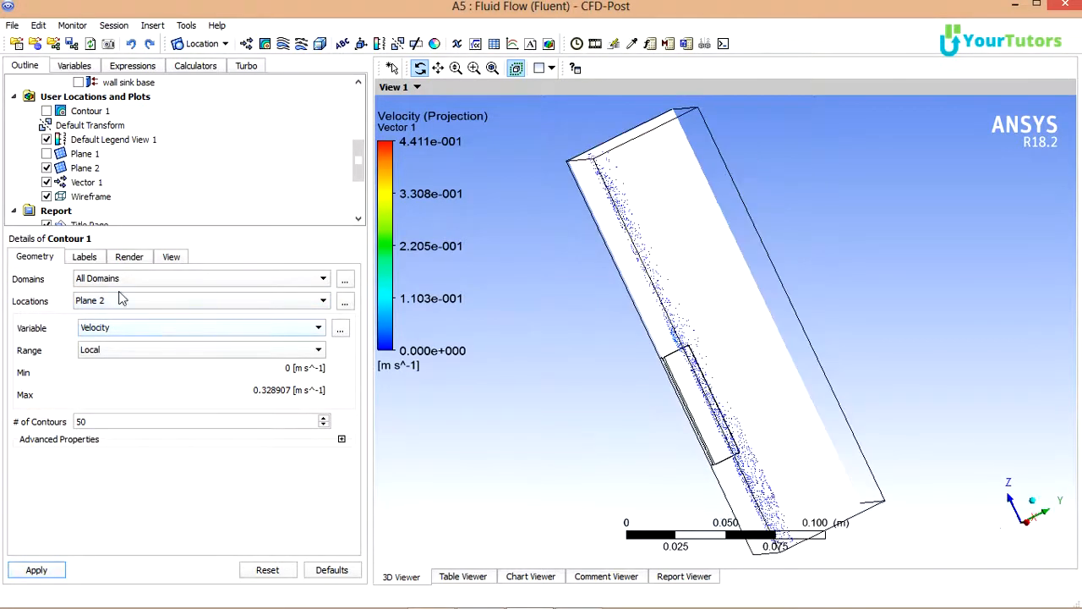
pyautogui.click(37, 570)
pyautogui.click(47, 111)
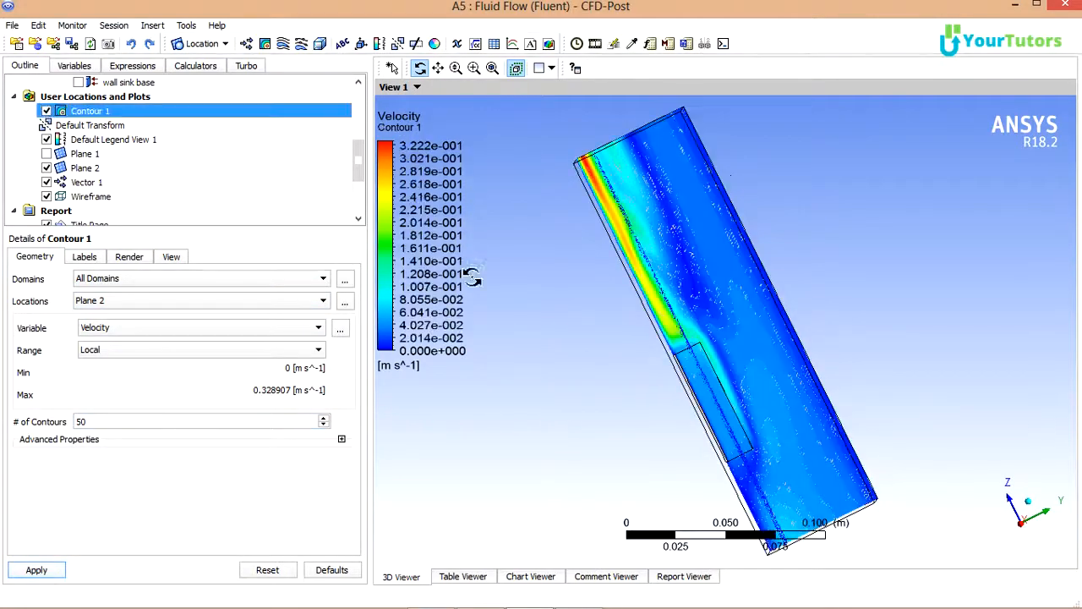
pyautogui.moveTo(550, 379)
pyautogui.mouseDown()
pyautogui.moveTo(592, 370)
pyautogui.moveTo(553, 365)
pyautogui.mouseUp()
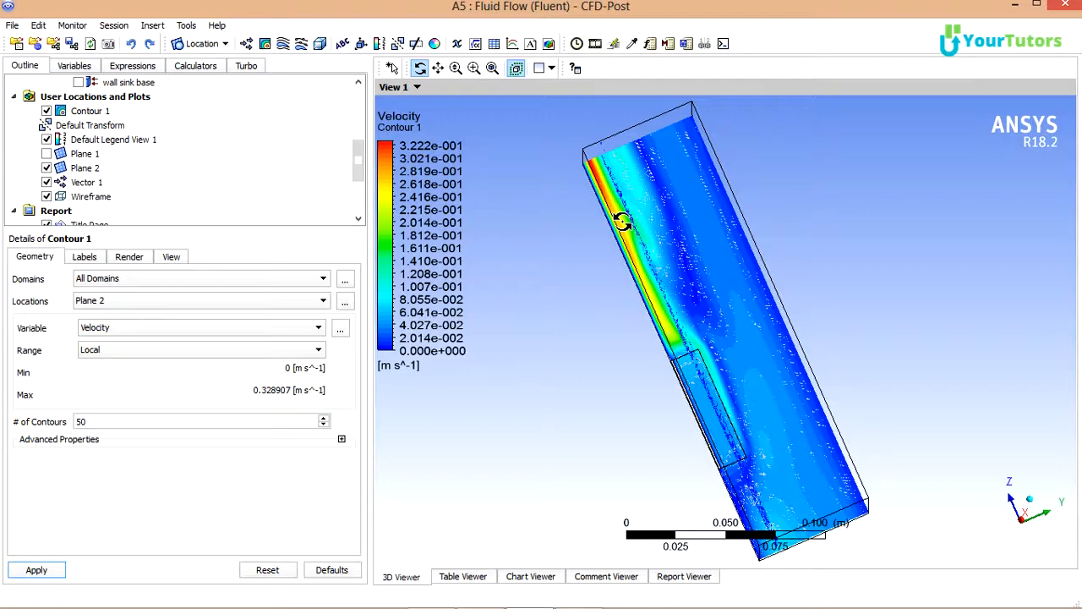
# Step: Hide Vector 1, change the variable of Contour 1 on Plane 2 to Temperature and apply it
pyautogui.moveTo(622, 222); pyautogui.dragTo(578, 252)
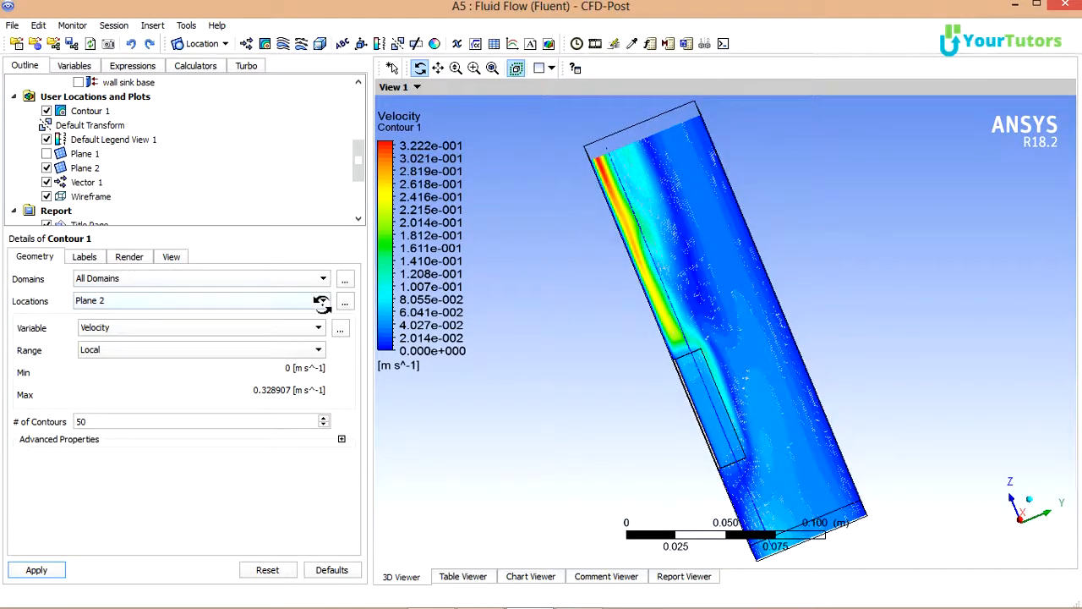
pyautogui.click(251, 336)
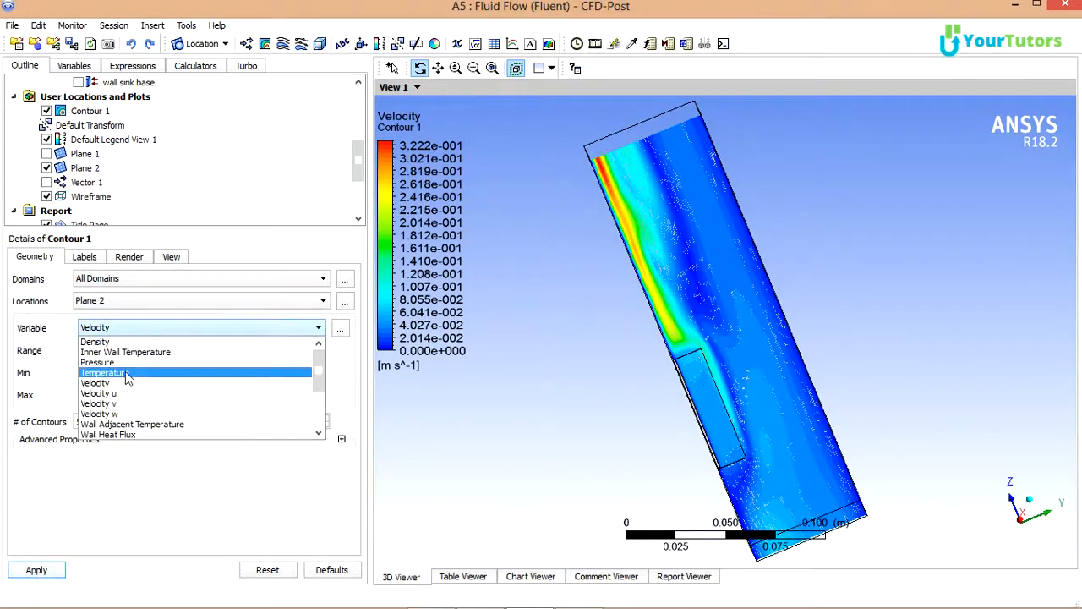
pyautogui.click(181, 372)
pyautogui.click(33, 570)
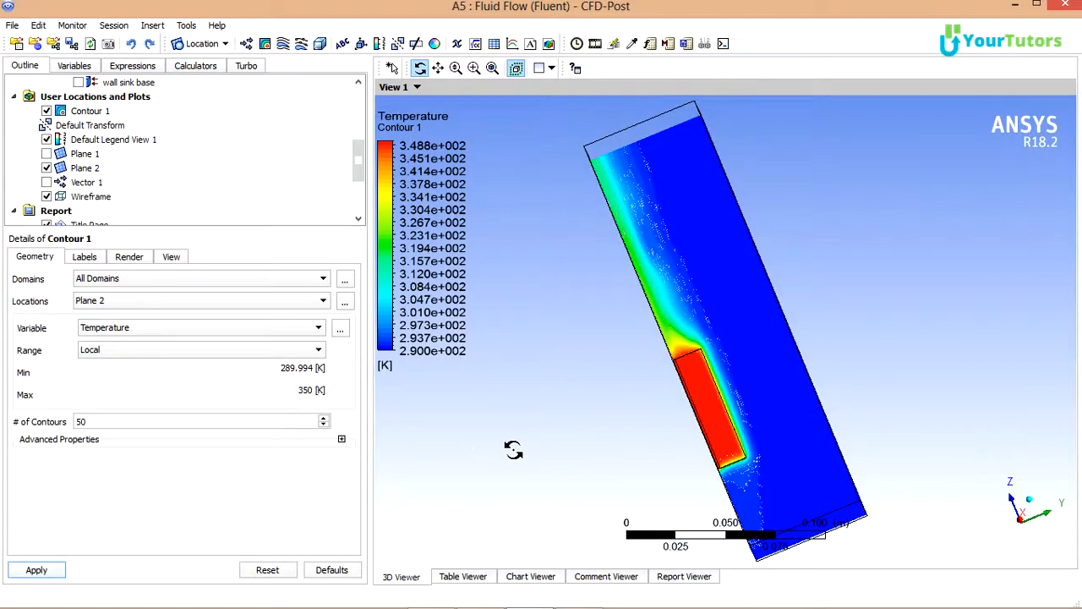
pyautogui.moveTo(513, 449); pyautogui.dragTo(536, 438)
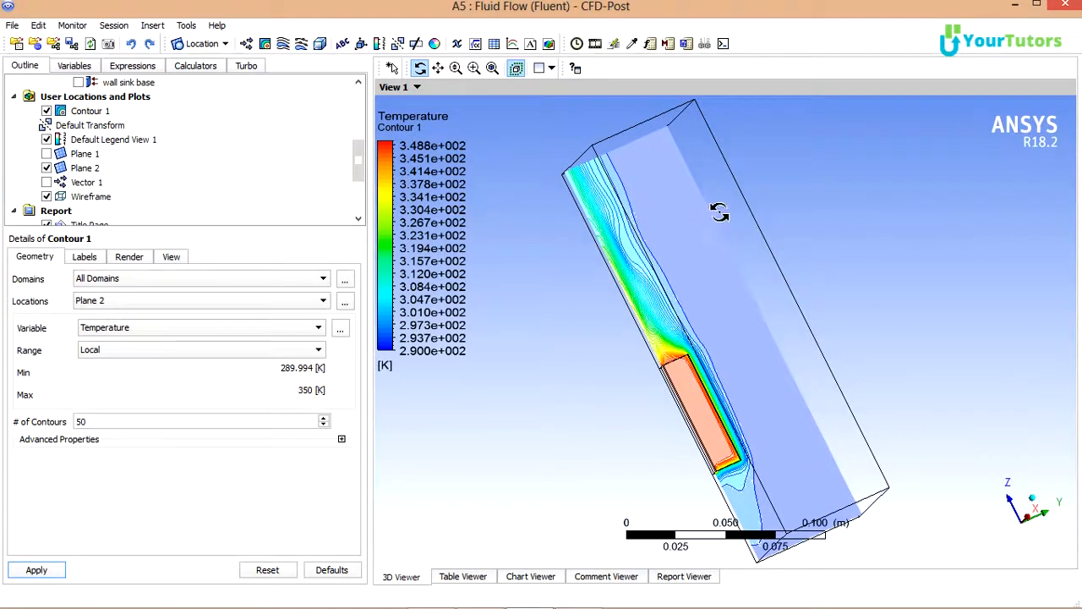
pyautogui.moveTo(833, 209); pyautogui.dragTo(805, 215)
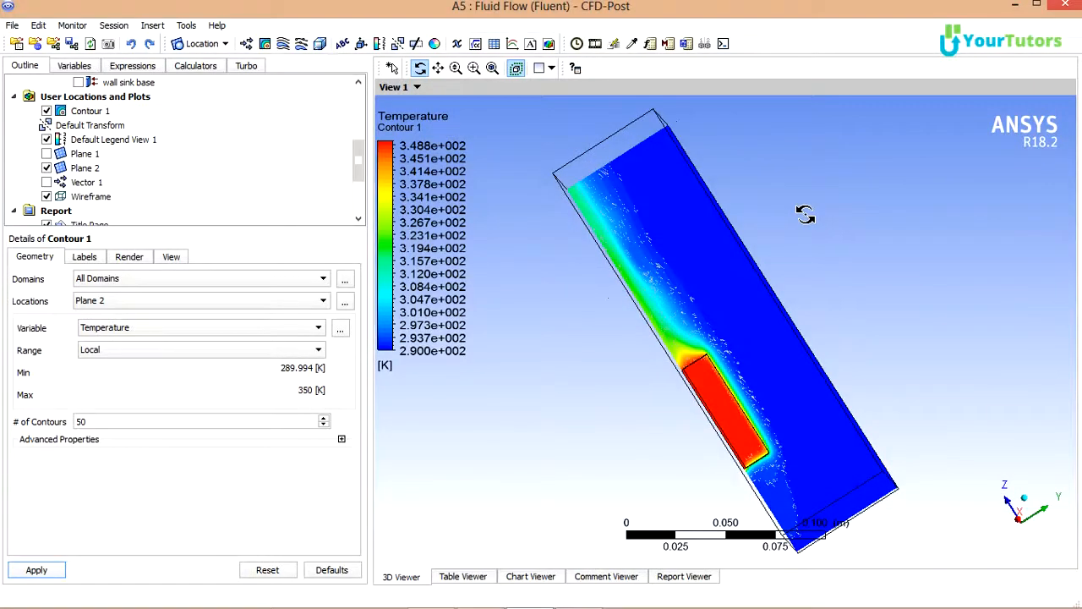